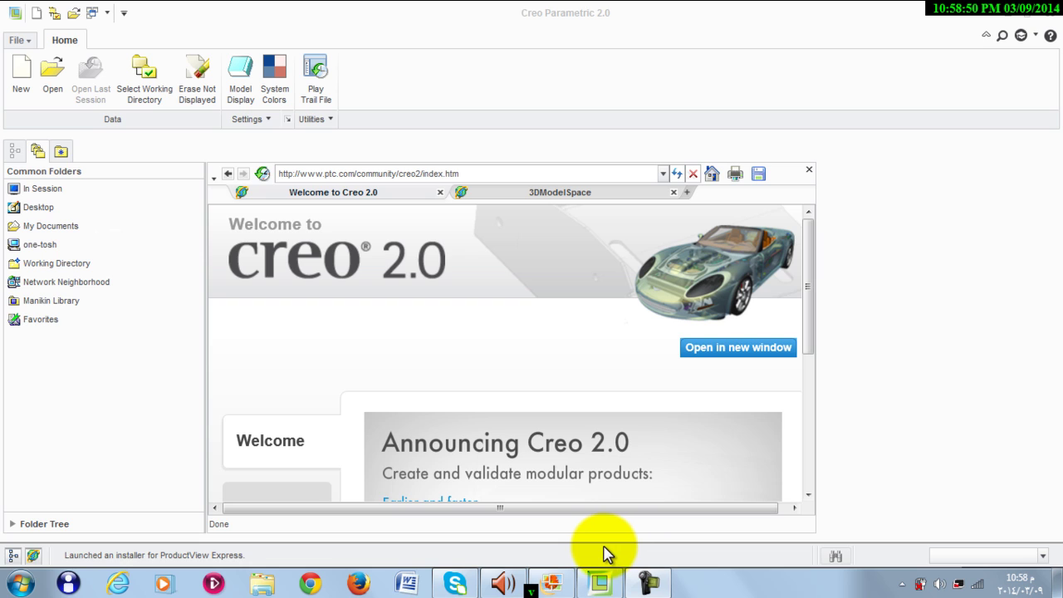
- View the spring-damper reference diagram, then return to Creo
{"action": "mouse_move", "coordinate": [548, 586]}
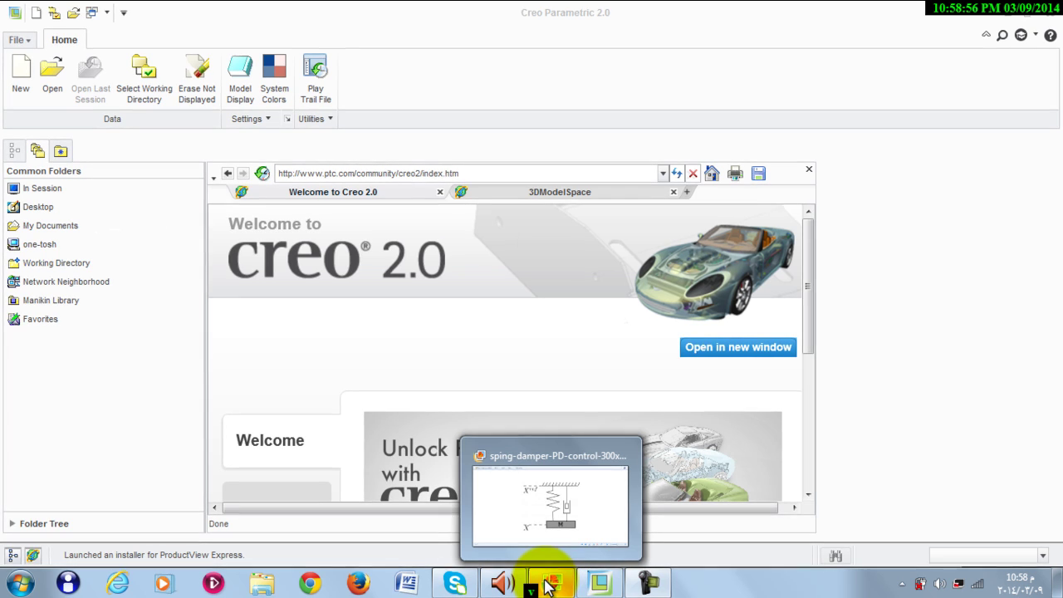
{"action": "left_click", "coordinate": [548, 586]}
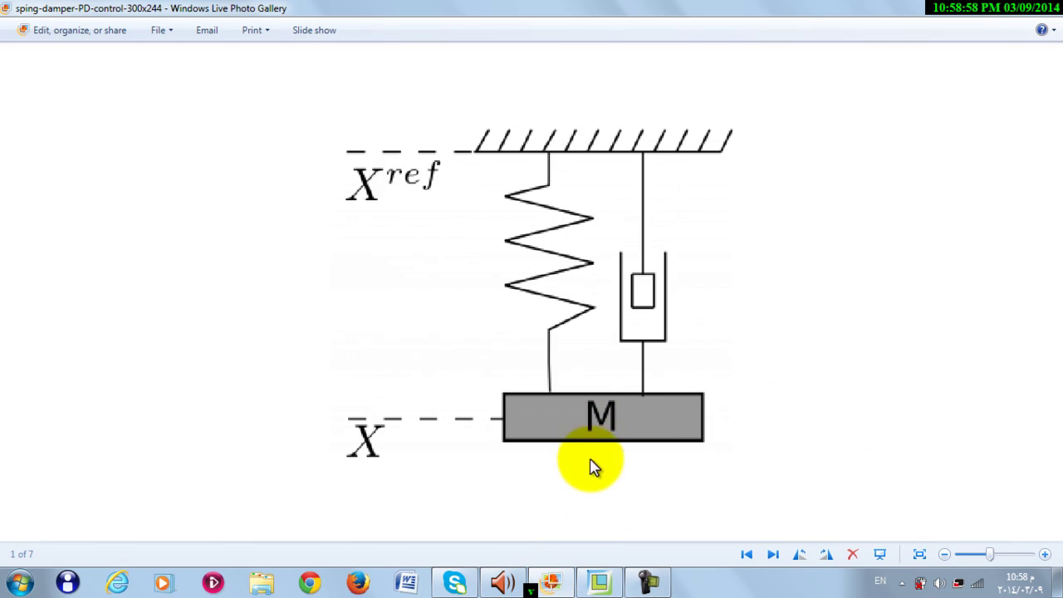
{"action": "left_click", "coordinate": [550, 580]}
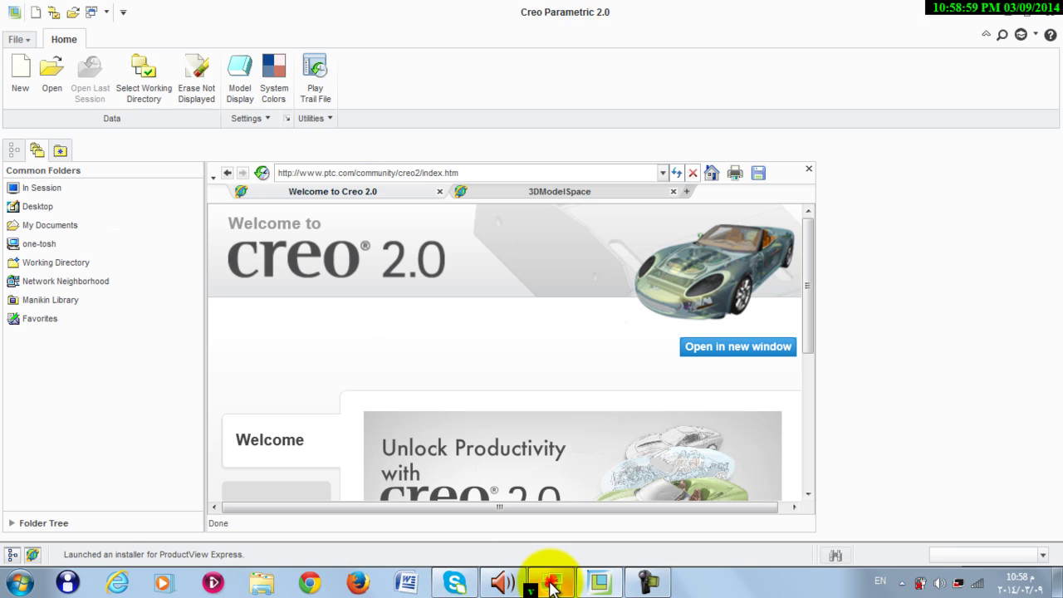
- Create a Desktop folder named 45 and set it as the working directory
{"action": "left_click", "coordinate": [156, 93]}
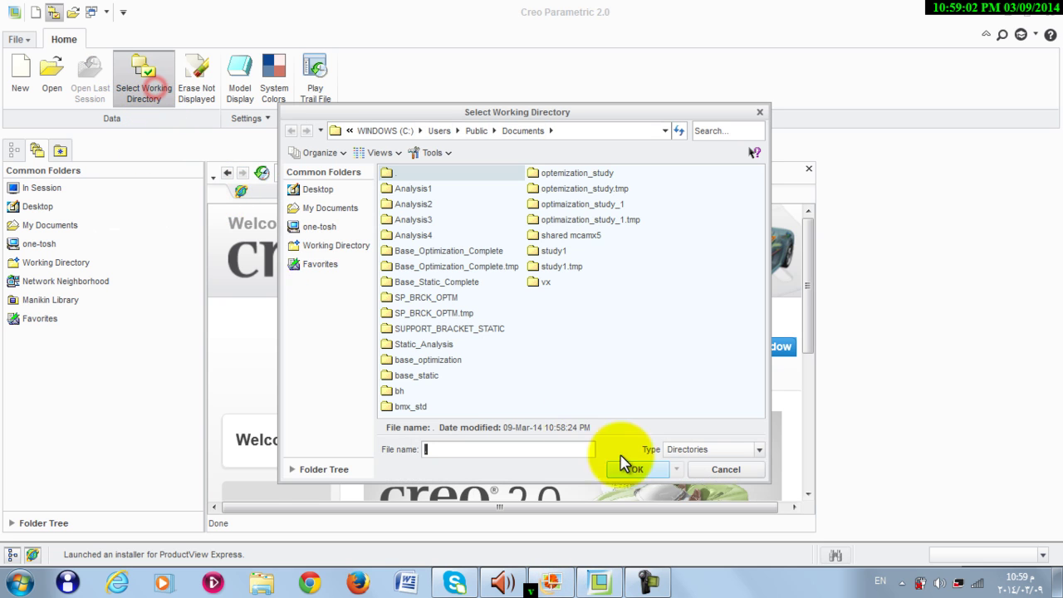
{"action": "left_click", "coordinate": [317, 189]}
{"action": "right_click", "coordinate": [603, 336]}
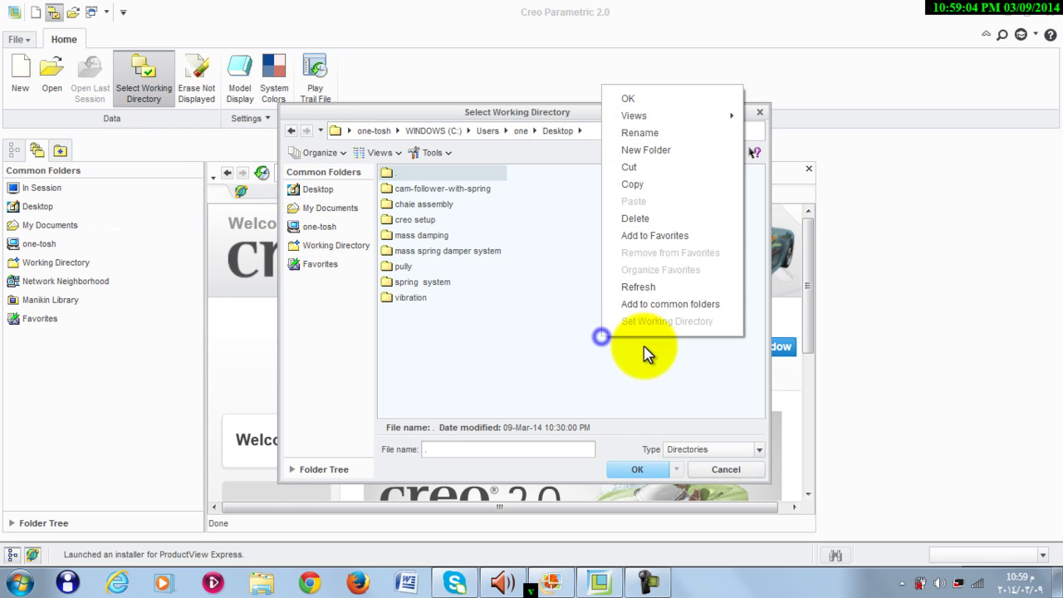
{"action": "left_click", "coordinate": [653, 151]}
{"action": "type", "text": "4"}
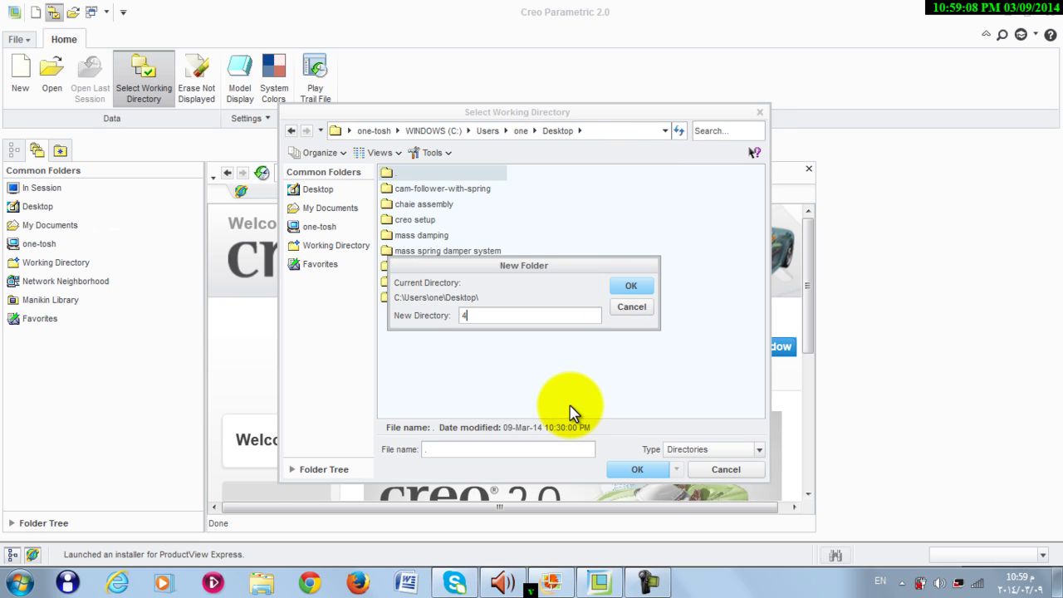
{"action": "type", "text": "5"}
{"action": "key", "text": "Return"}
{"action": "left_click", "coordinate": [624, 470]}
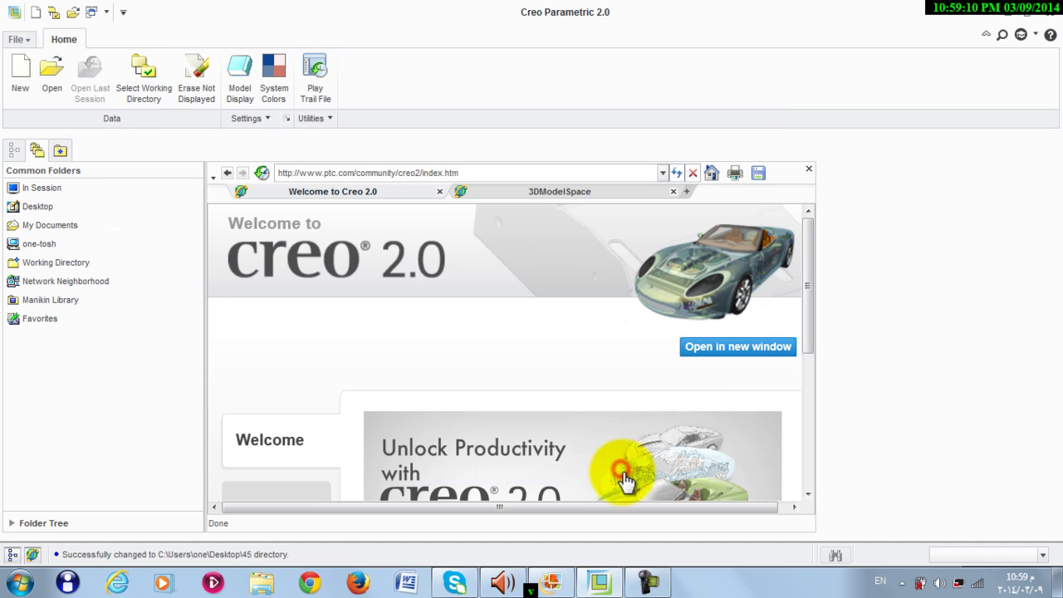
- Create the new assembly ASM0001 and bring up its Model Properties
{"action": "left_click", "coordinate": [25, 79]}
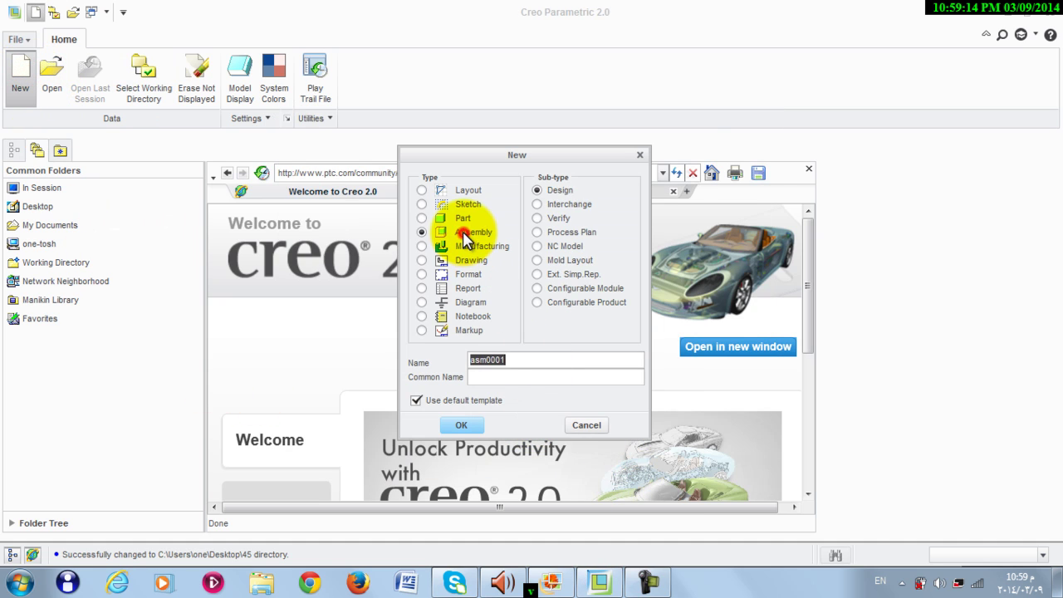
{"action": "left_click", "coordinate": [462, 424]}
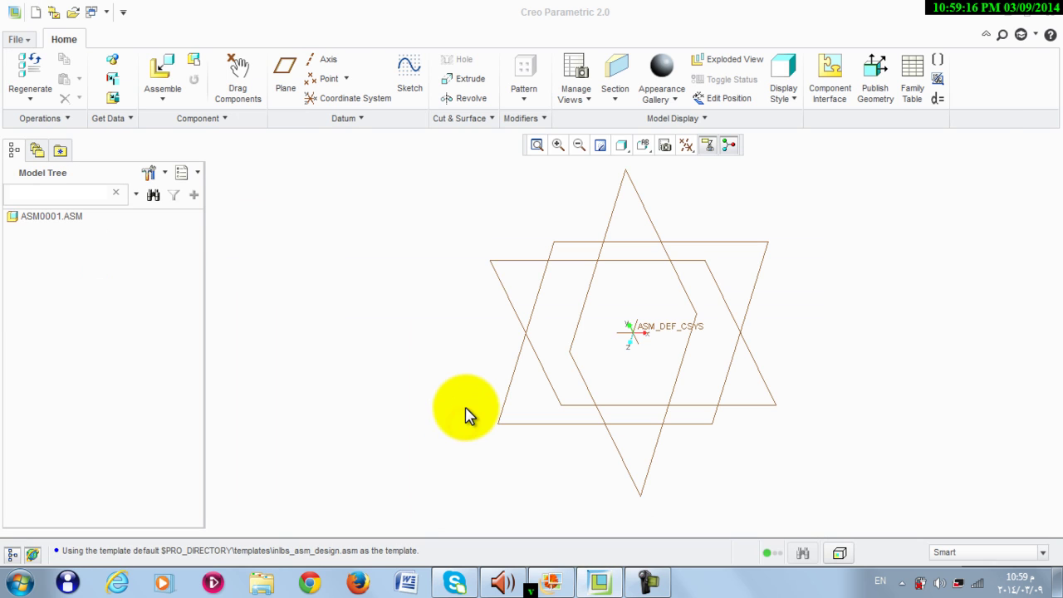
{"action": "left_click", "coordinate": [18, 39]}
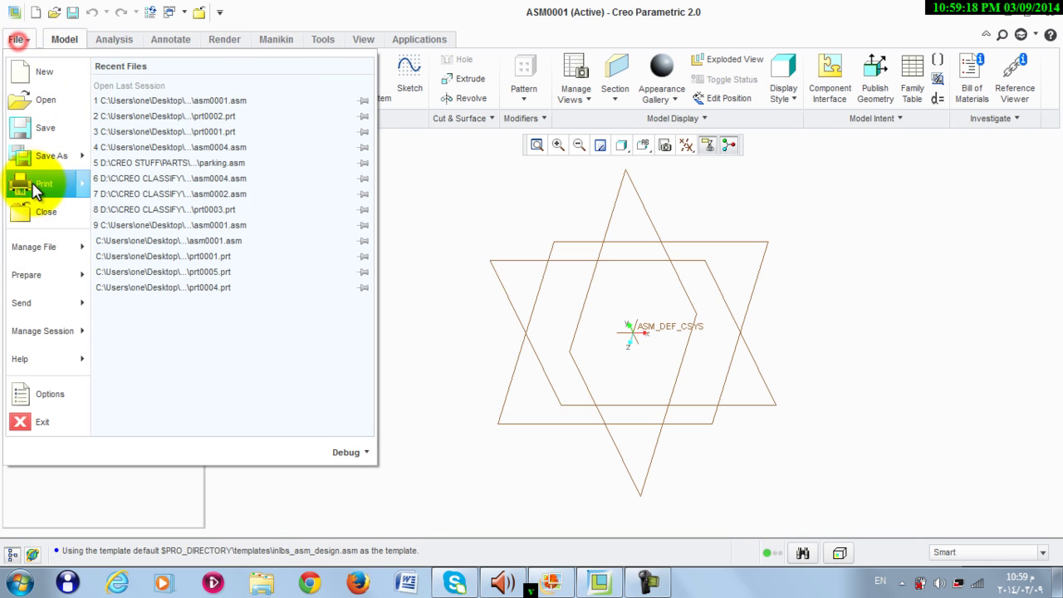
{"action": "mouse_move", "coordinate": [33, 274]}
{"action": "left_click", "coordinate": [199, 107]}
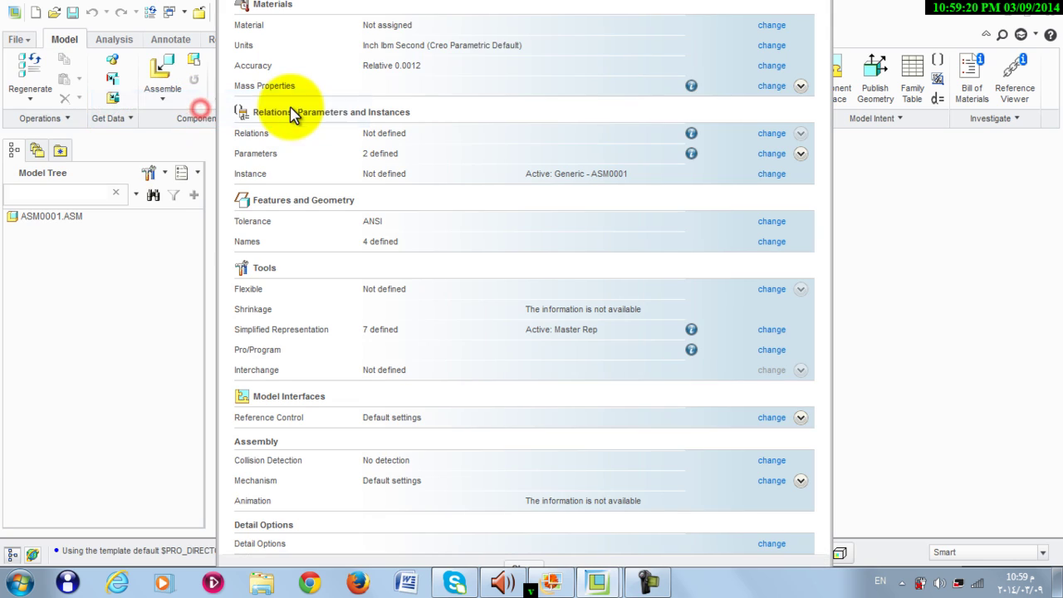
- Change the model units to millimeter Kilogram Sec (mmKs), converting existing dimensions
{"action": "left_click", "coordinate": [771, 46]}
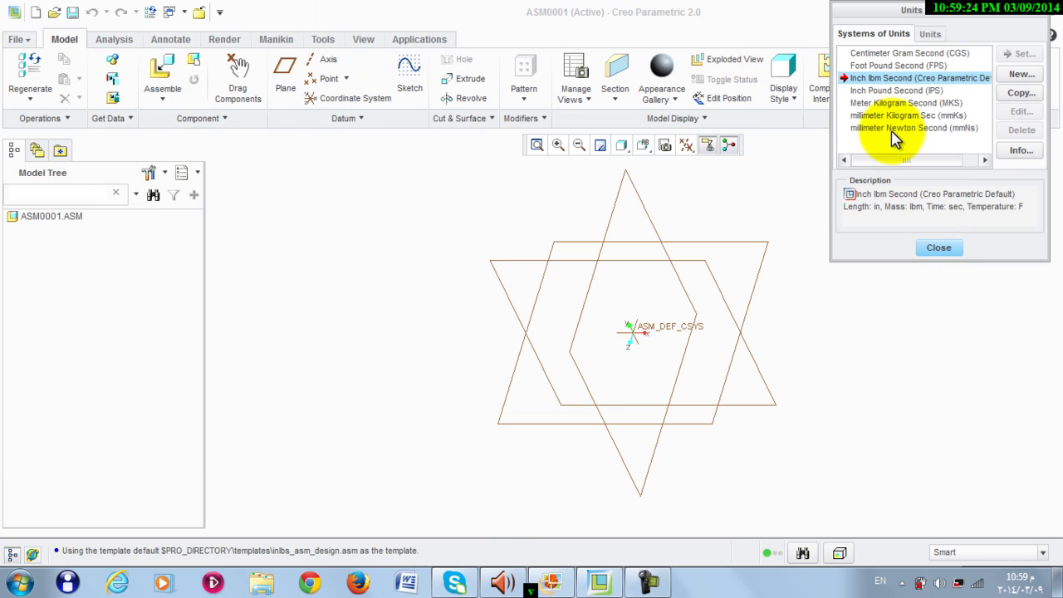
{"action": "left_click", "coordinate": [877, 116]}
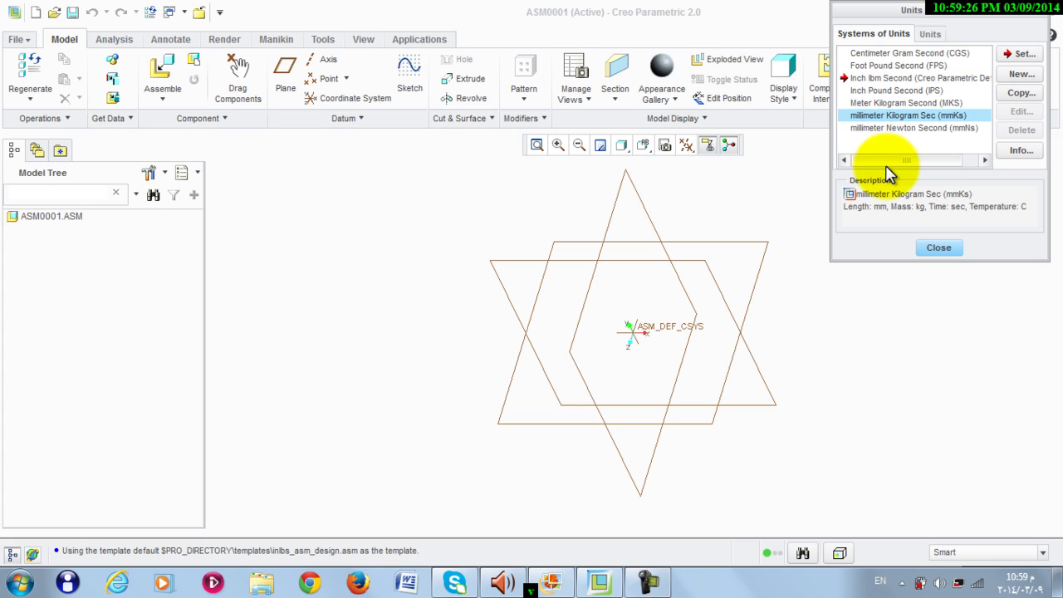
{"action": "left_click", "coordinate": [1022, 54]}
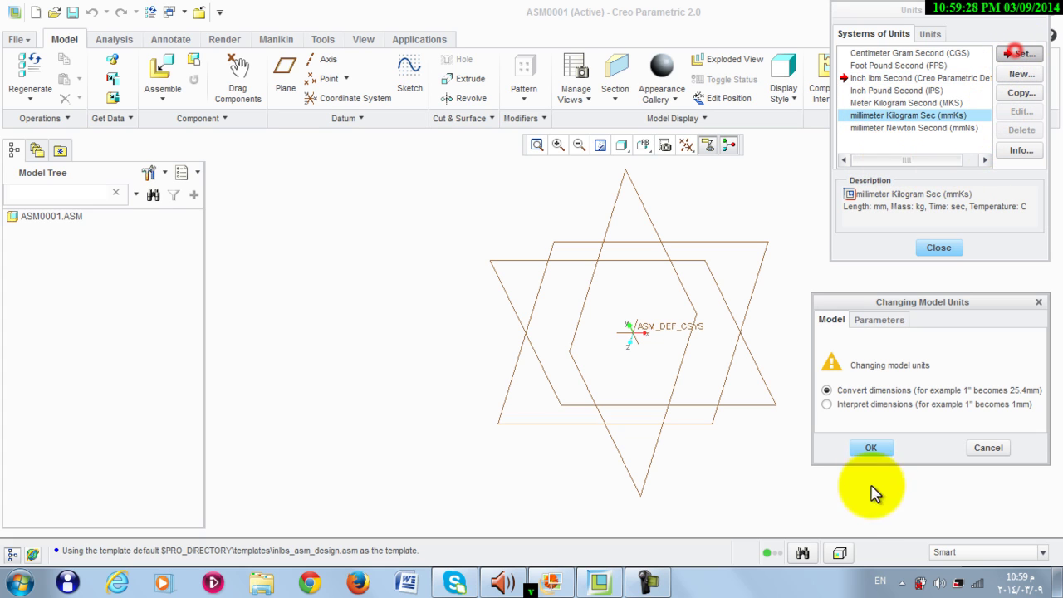
{"action": "left_click", "coordinate": [870, 448]}
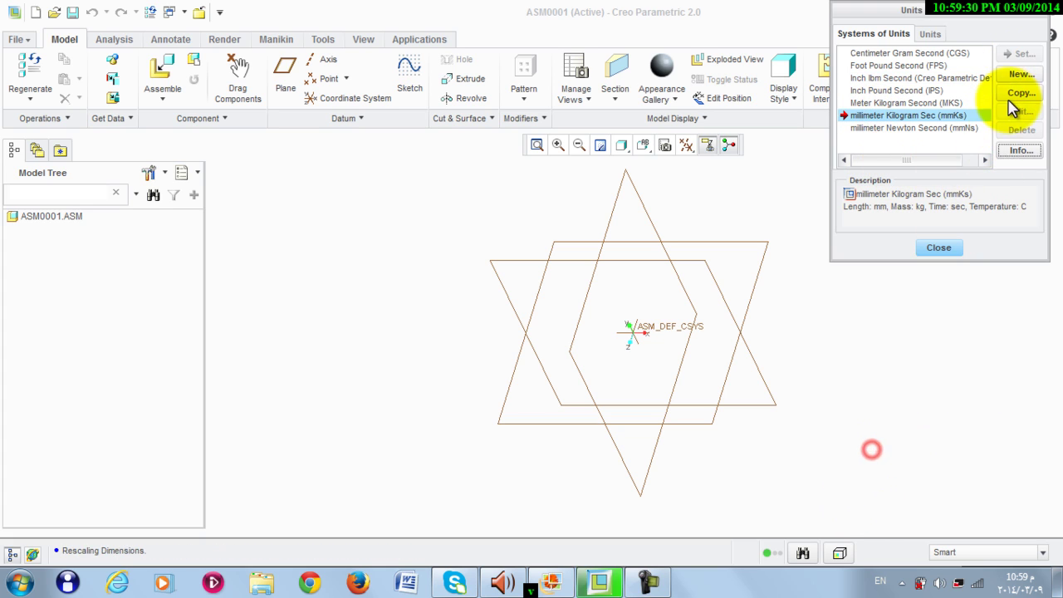
{"action": "left_click", "coordinate": [938, 248]}
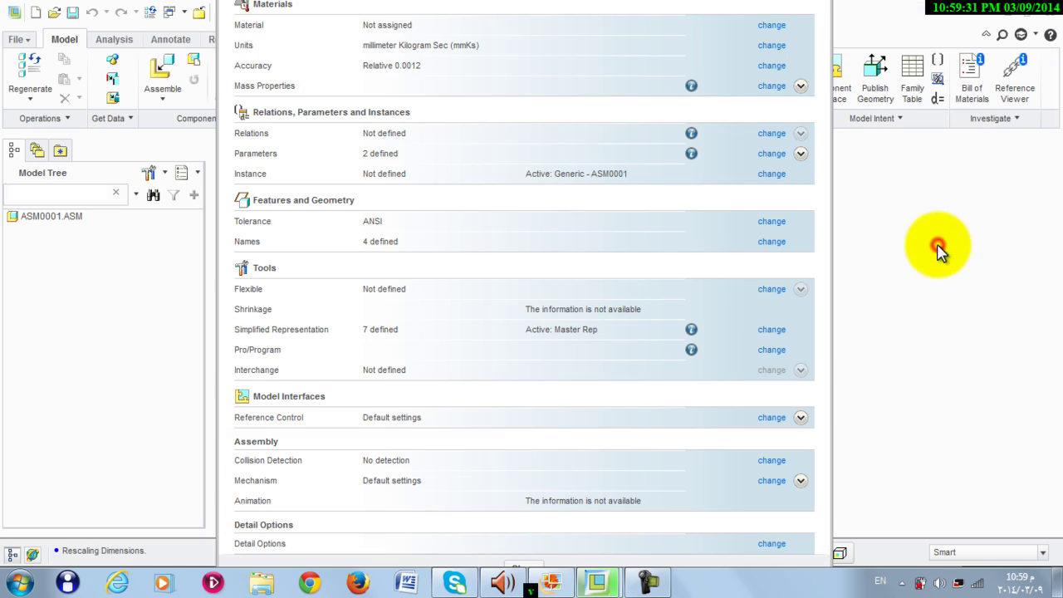
{"action": "left_click", "coordinate": [600, 582]}
- Enable Features, Placement folder, Suppressed Objects and Copied References in the model tree filters
{"action": "left_click", "coordinate": [756, 455]}
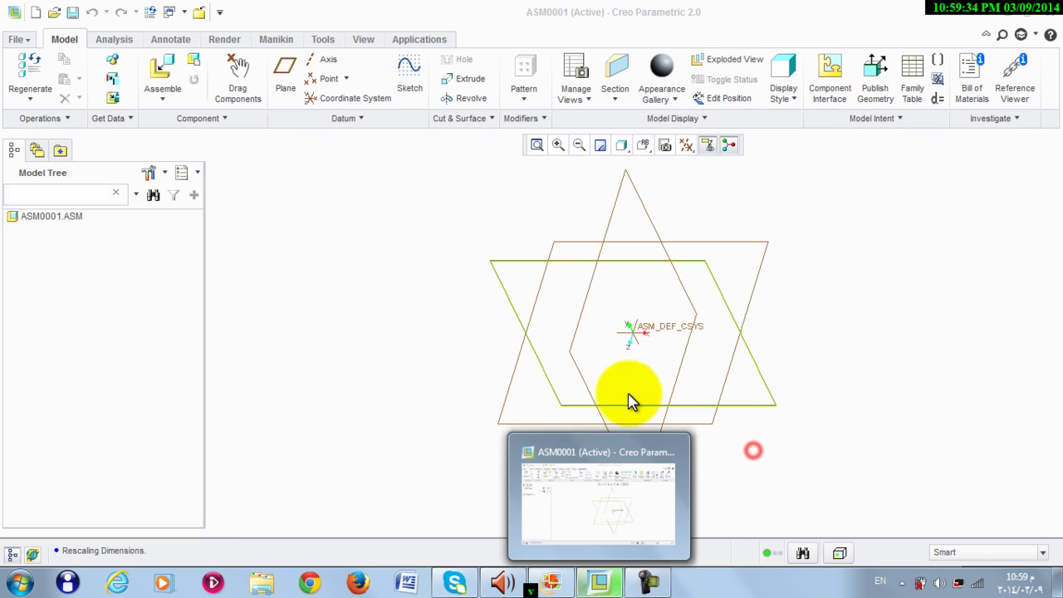
{"action": "left_click", "coordinate": [148, 173]}
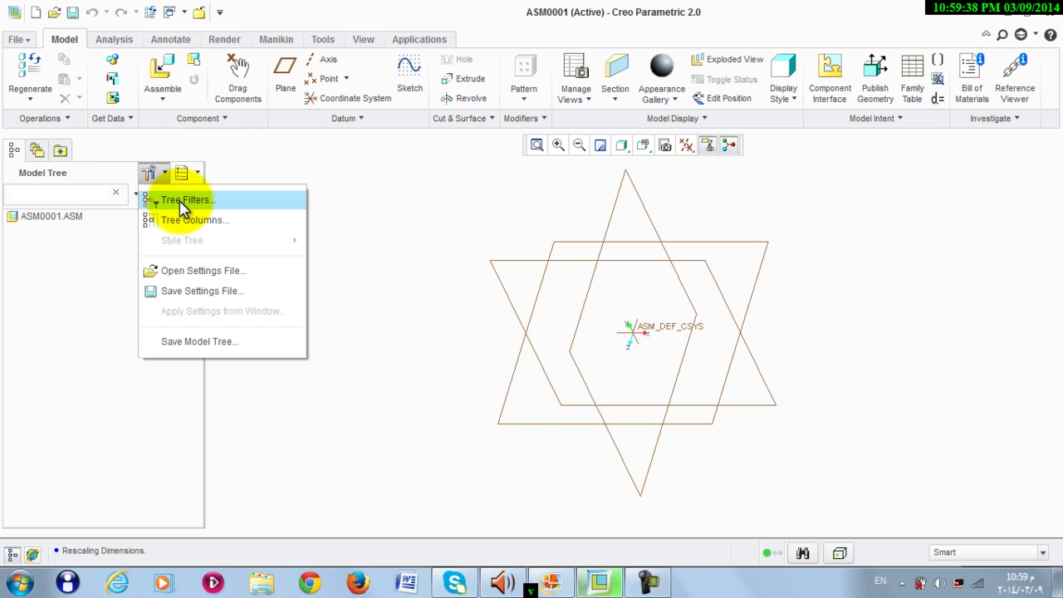
{"action": "left_click", "coordinate": [182, 205]}
{"action": "left_click", "coordinate": [353, 190]}
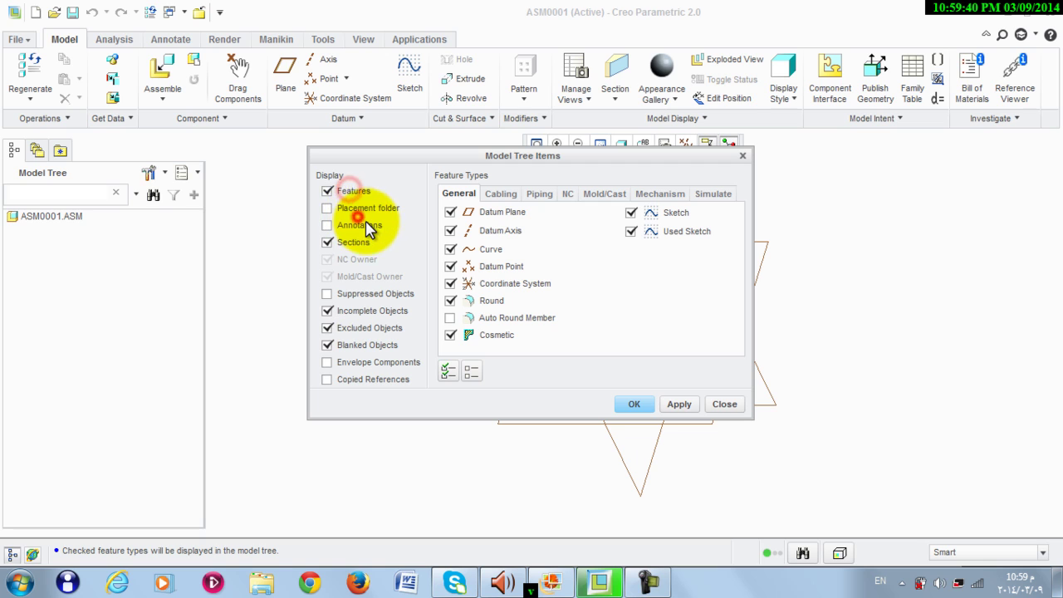
{"action": "left_click", "coordinate": [365, 209]}
{"action": "left_click", "coordinate": [372, 296]}
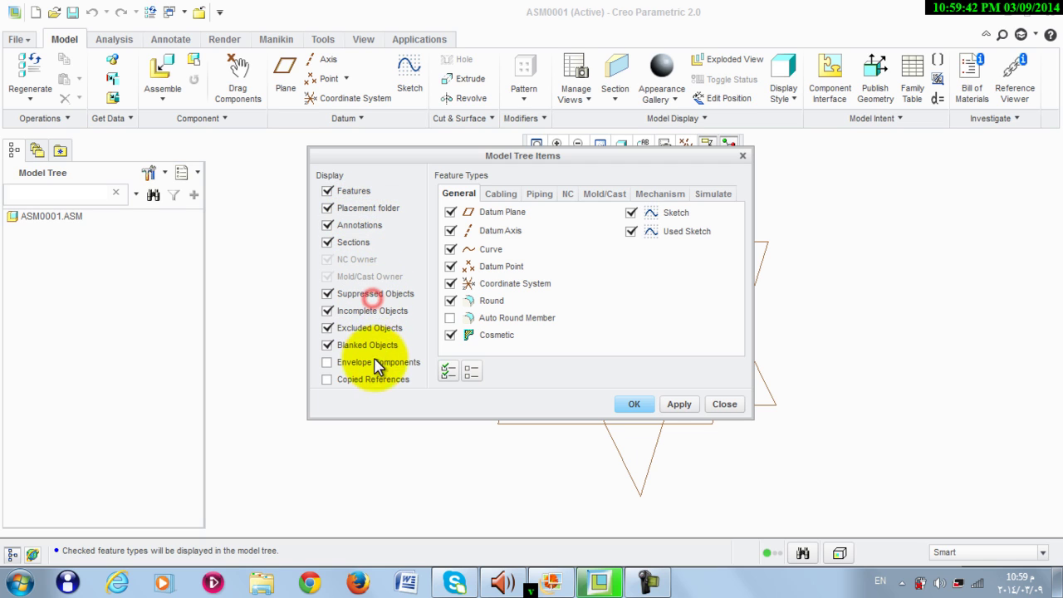
{"action": "left_click", "coordinate": [372, 379]}
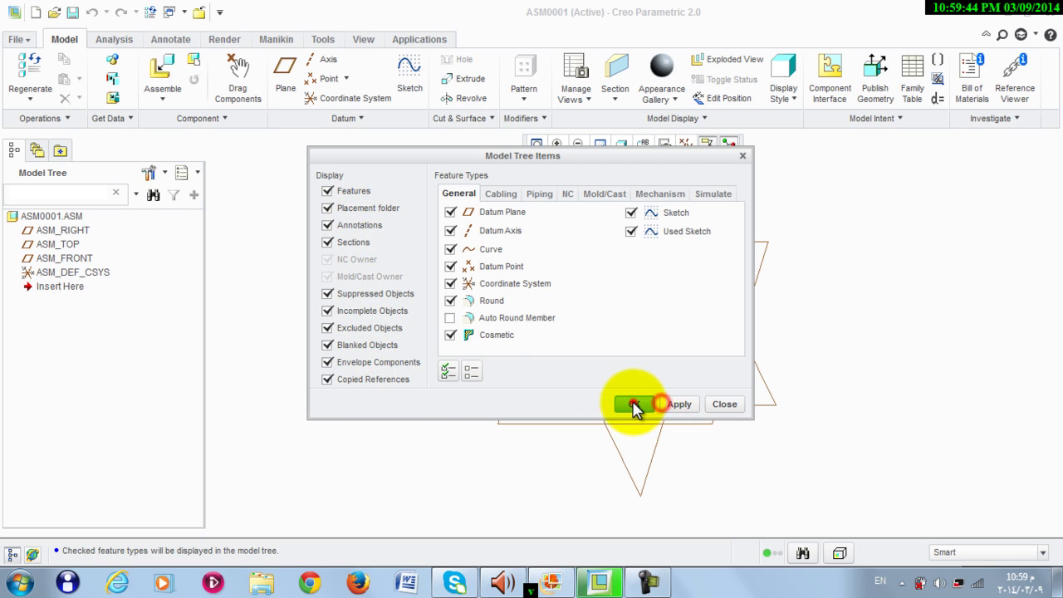
{"action": "left_click", "coordinate": [633, 404]}
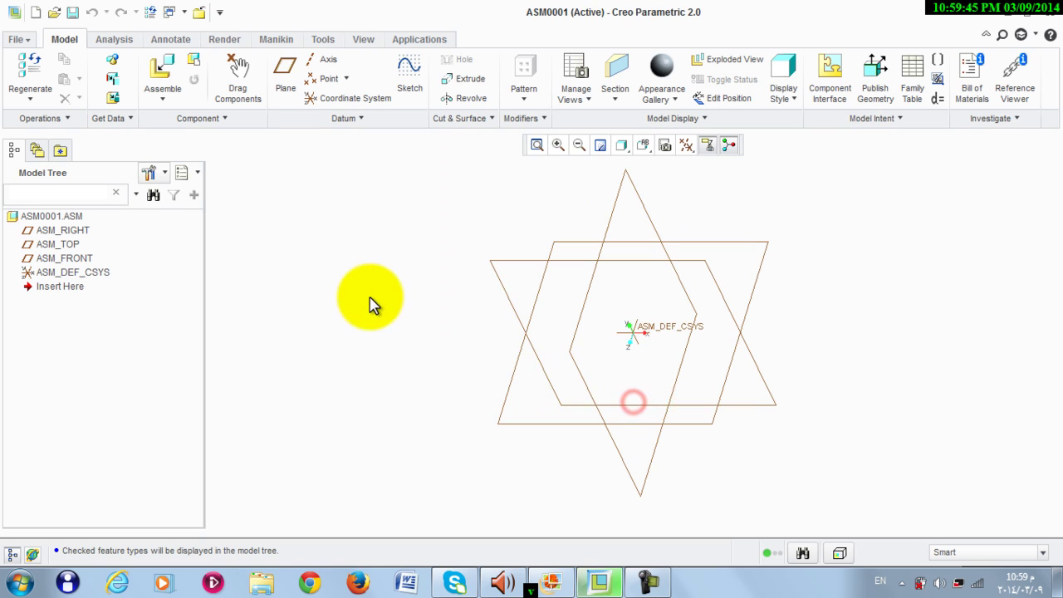
- Create part PRT0001 with a Default, Rigid placement and activate it
{"action": "left_click", "coordinate": [194, 65]}
{"action": "left_click", "coordinate": [888, 446]}
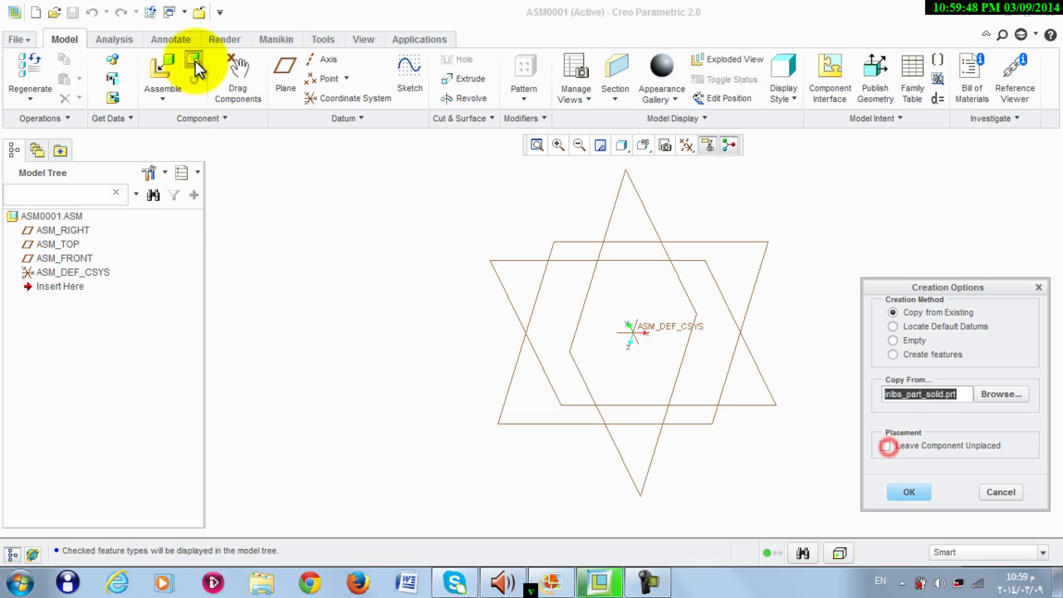
{"action": "left_click", "coordinate": [908, 490]}
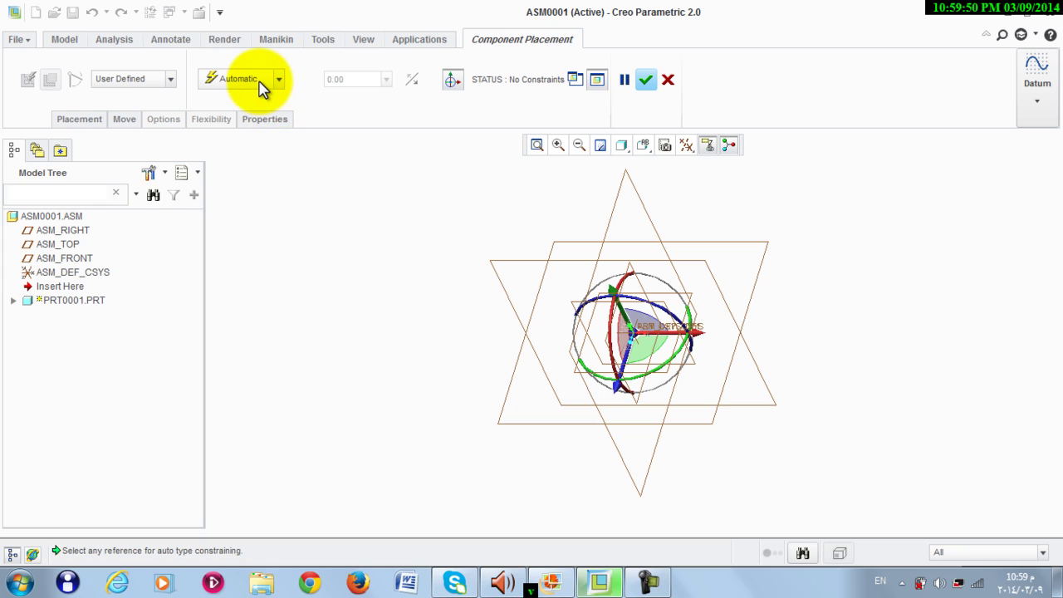
{"action": "left_click", "coordinate": [259, 83]}
{"action": "left_click", "coordinate": [243, 268]}
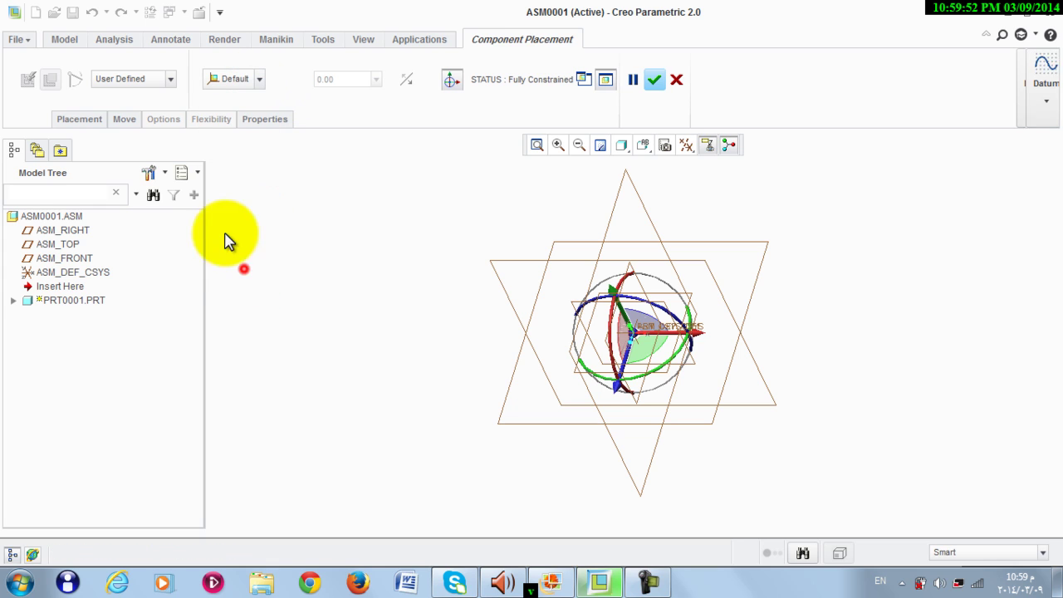
{"action": "left_click", "coordinate": [145, 77]}
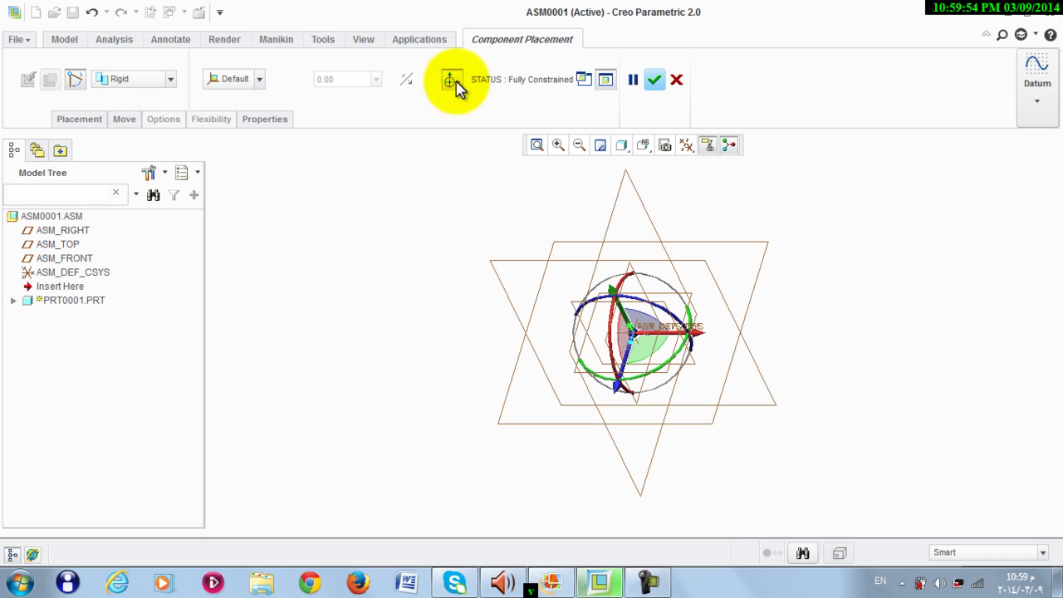
{"action": "left_click", "coordinate": [654, 79]}
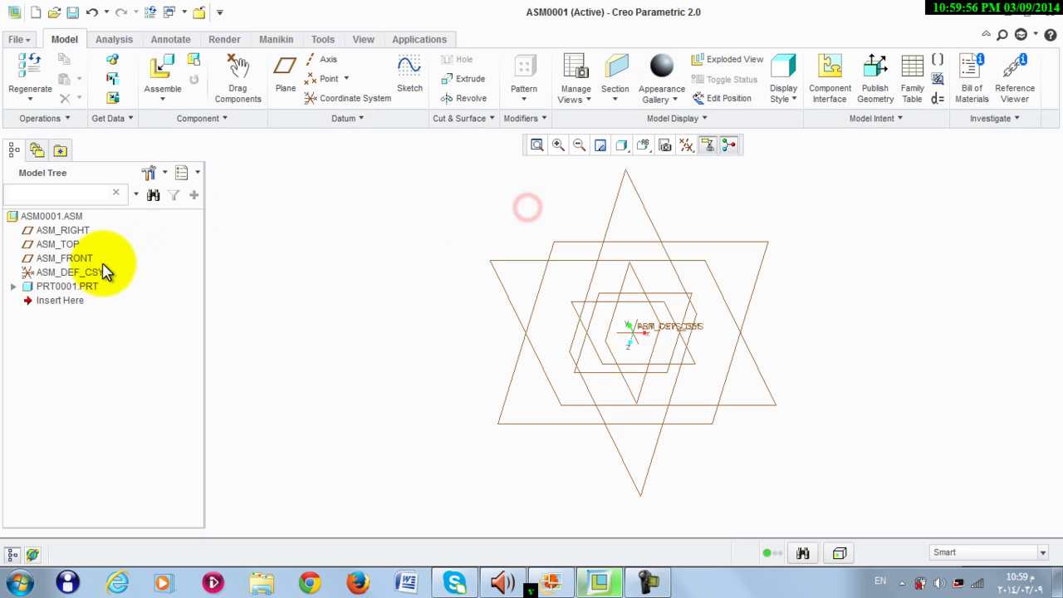
{"action": "right_click", "coordinate": [86, 287]}
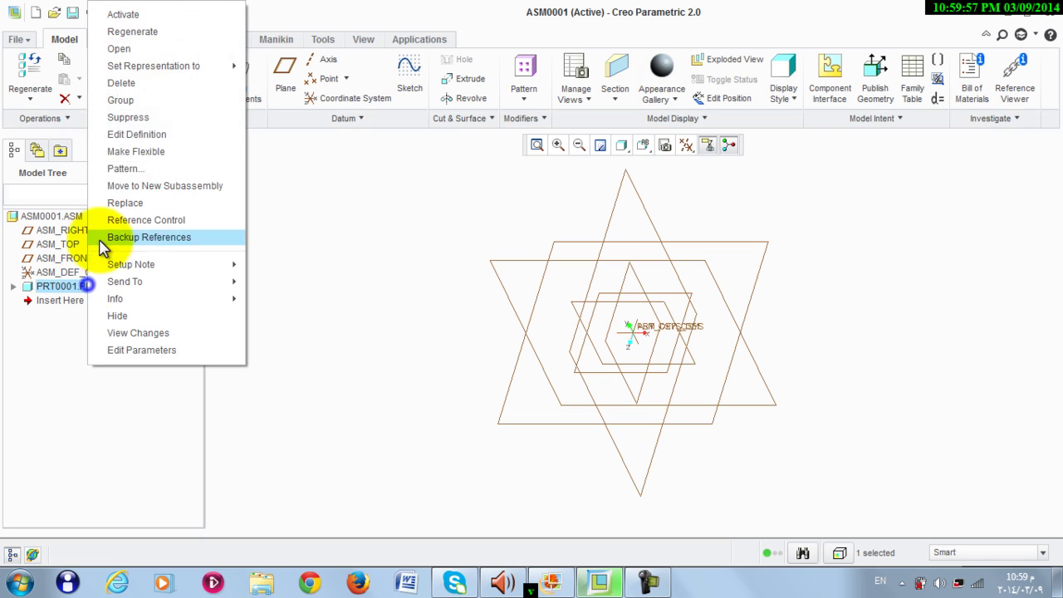
{"action": "left_click", "coordinate": [153, 17]}
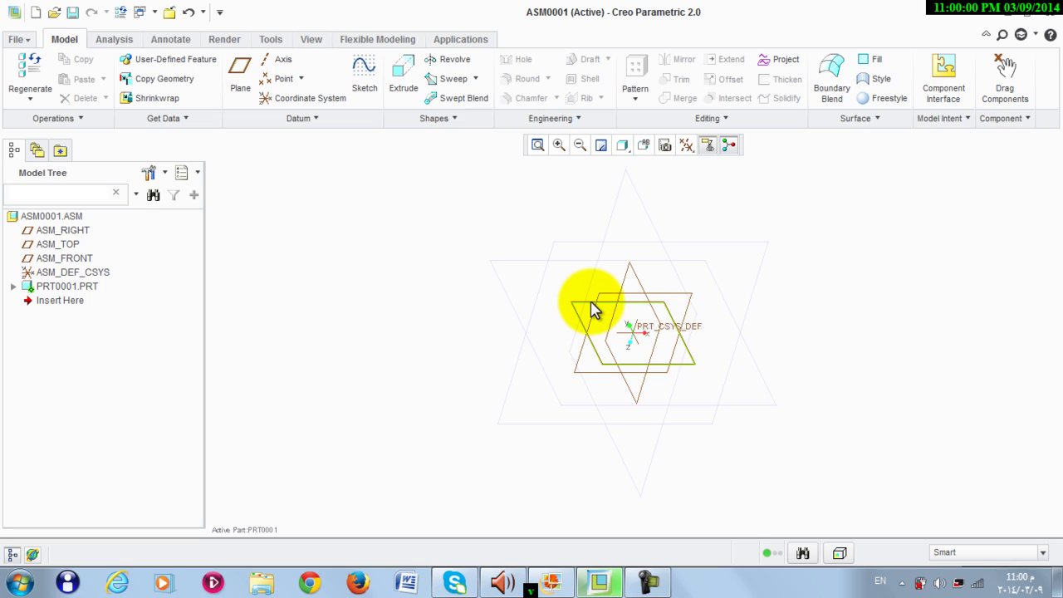
- Sketch a center rectangle on the origin dimensioned 9 by 9 and finish the sketch
{"action": "left_click", "coordinate": [366, 78]}
{"action": "left_click", "coordinate": [685, 148]}
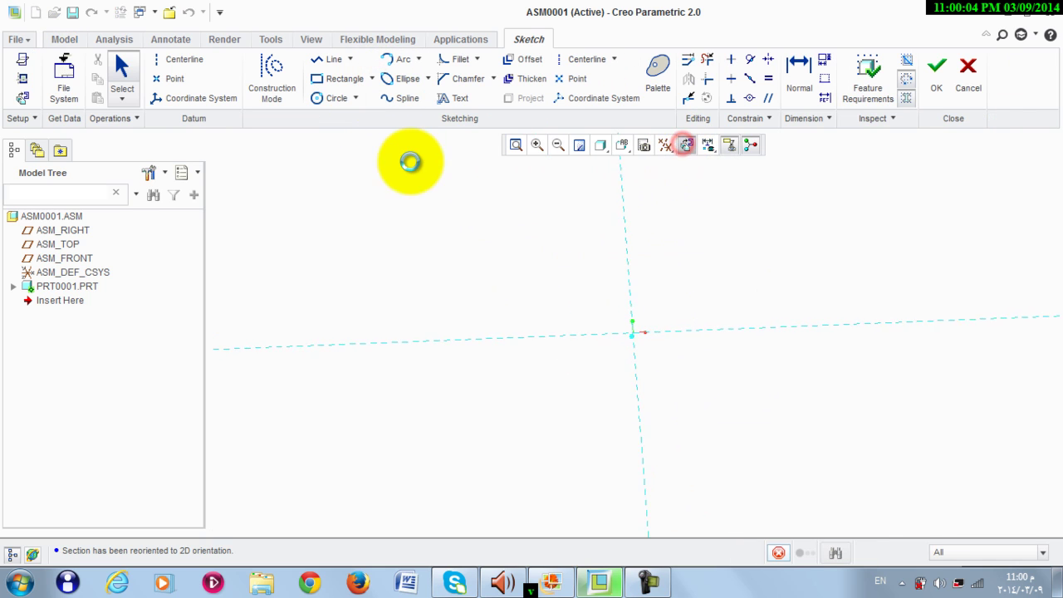
{"action": "left_click", "coordinate": [370, 79]}
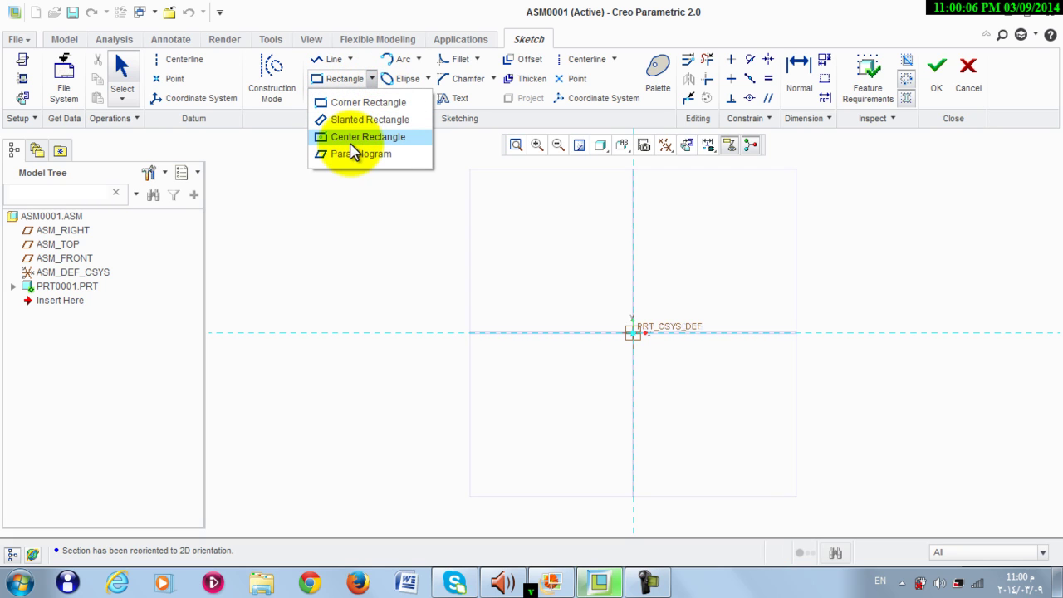
{"action": "left_click", "coordinate": [370, 138]}
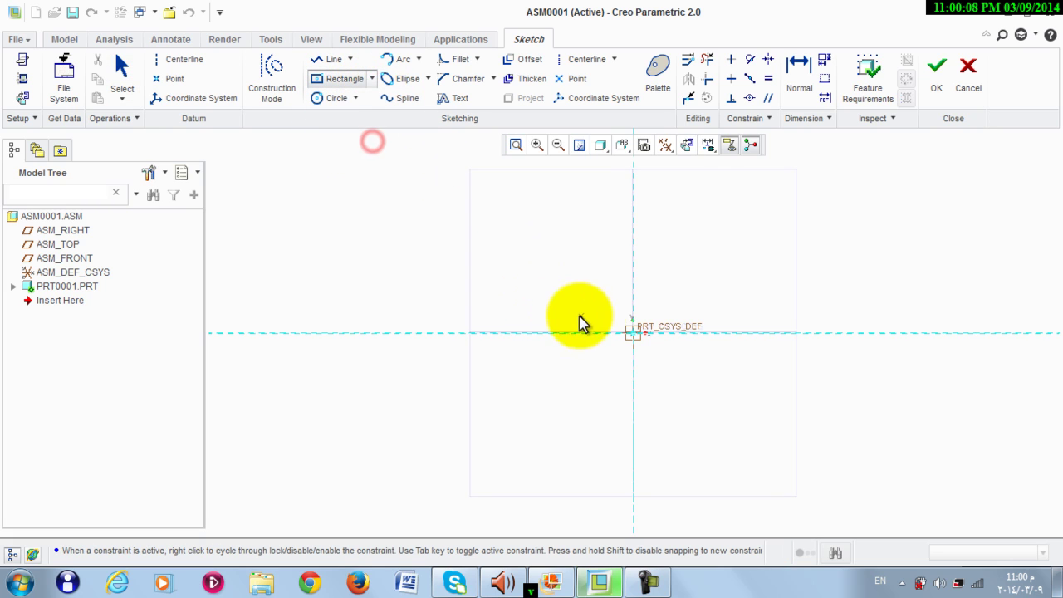
{"action": "left_click", "coordinate": [661, 304]}
{"action": "middle_click", "coordinate": [638, 301]}
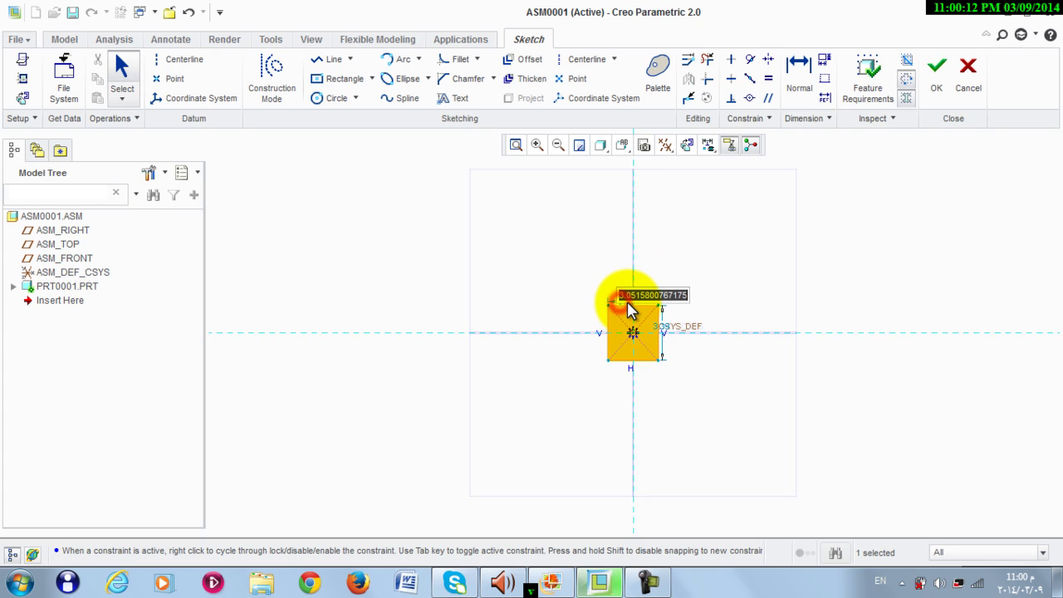
{"action": "type", "text": "9"}
{"action": "key", "text": "Return"}
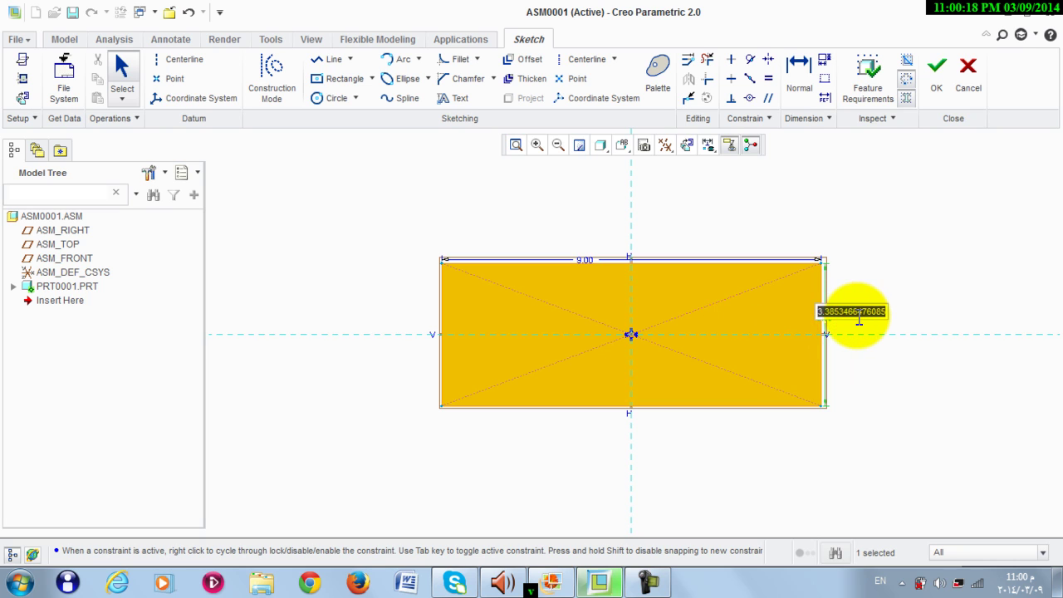
{"action": "type", "text": "9"}
{"action": "key", "text": "Return"}
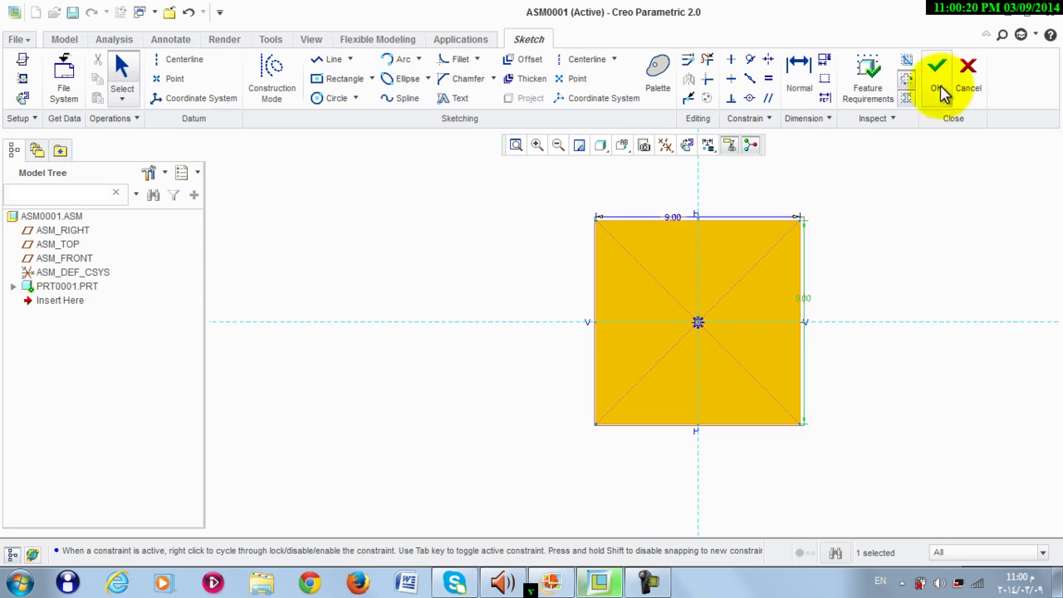
{"action": "left_click", "coordinate": [941, 87]}
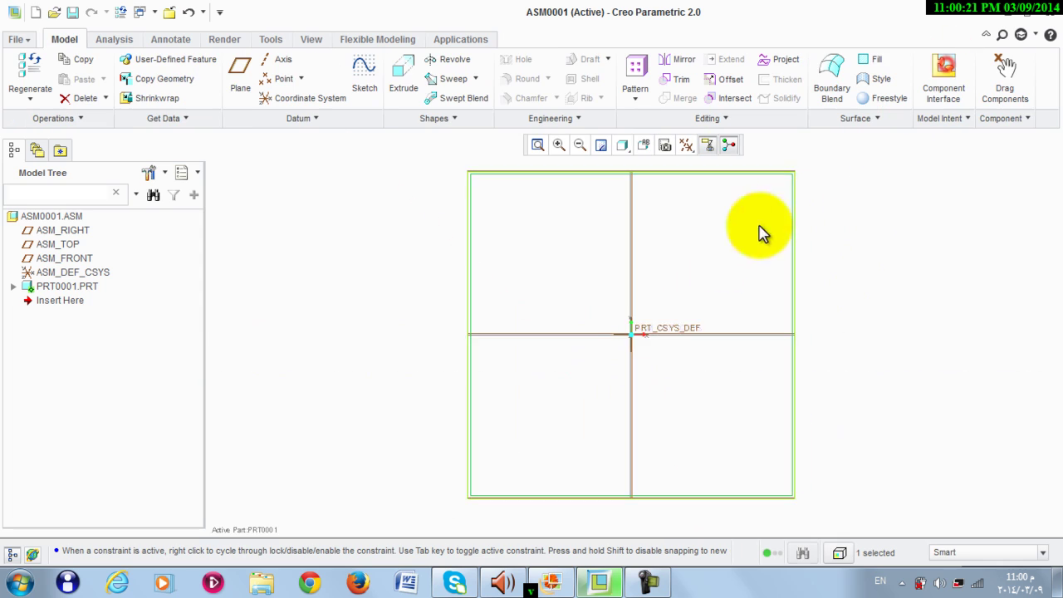
- Extrude the 9.00 square symmetrically to a depth of 1.00
{"action": "left_click", "coordinate": [405, 89]}
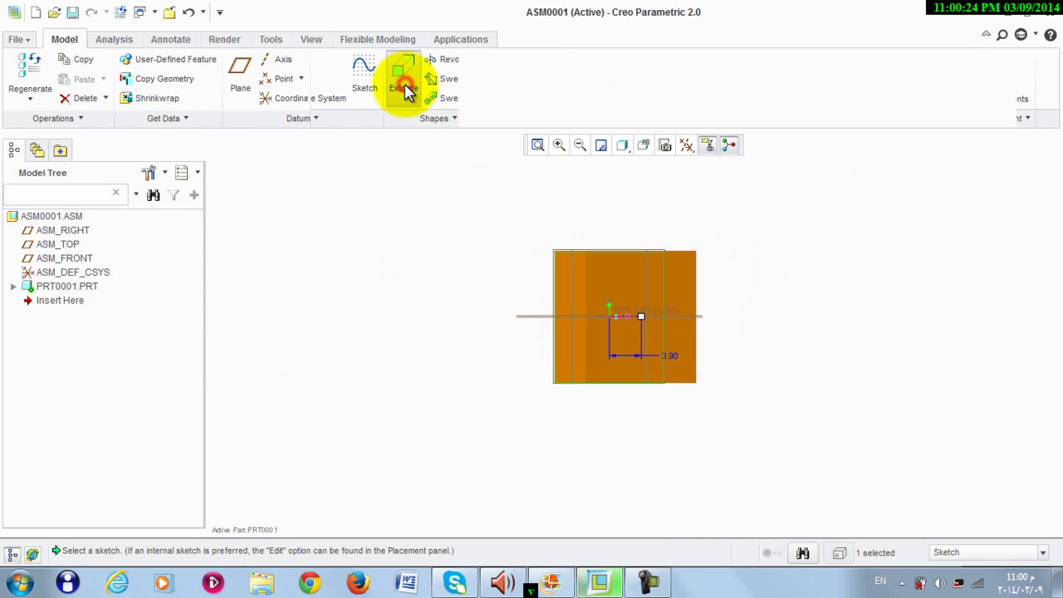
{"action": "left_click", "coordinate": [86, 81]}
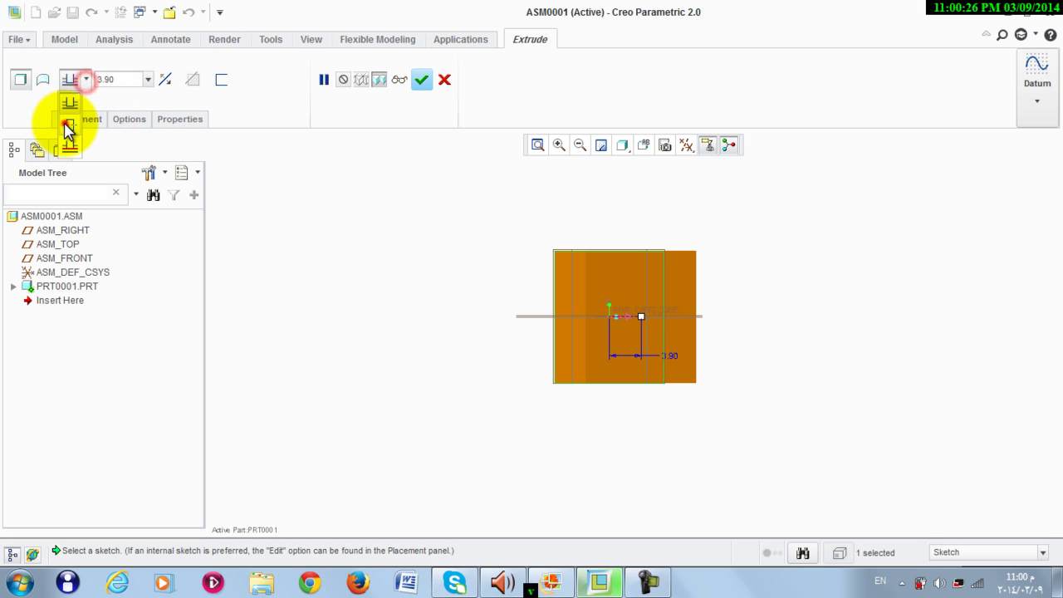
{"action": "left_click", "coordinate": [66, 123]}
{"action": "mouse_move", "coordinate": [453, 241]}
{"action": "middle_mouse_down"}
{"action": "mouse_move", "coordinate": [472, 247]}
{"action": "mouse_move", "coordinate": [462, 253]}
{"action": "middle_mouse_up"}
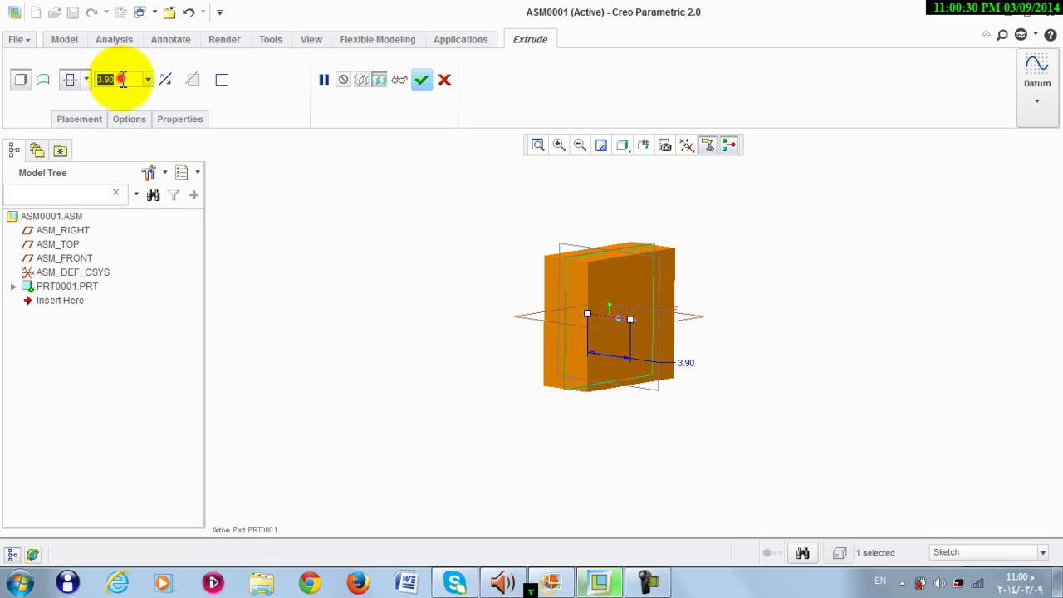
{"action": "key", "text": "Return"}
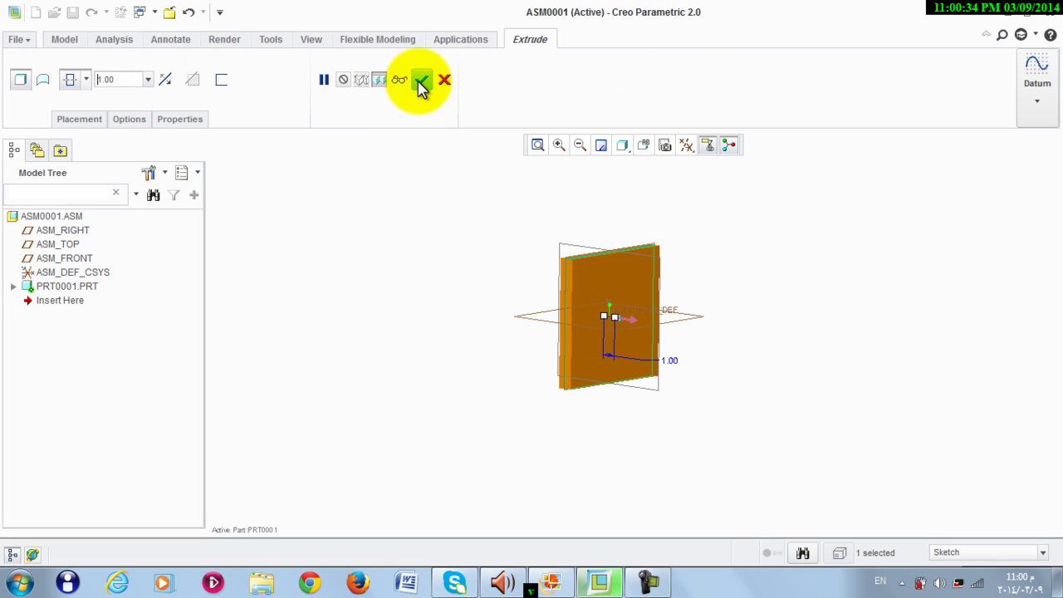
{"action": "left_click", "coordinate": [421, 82]}
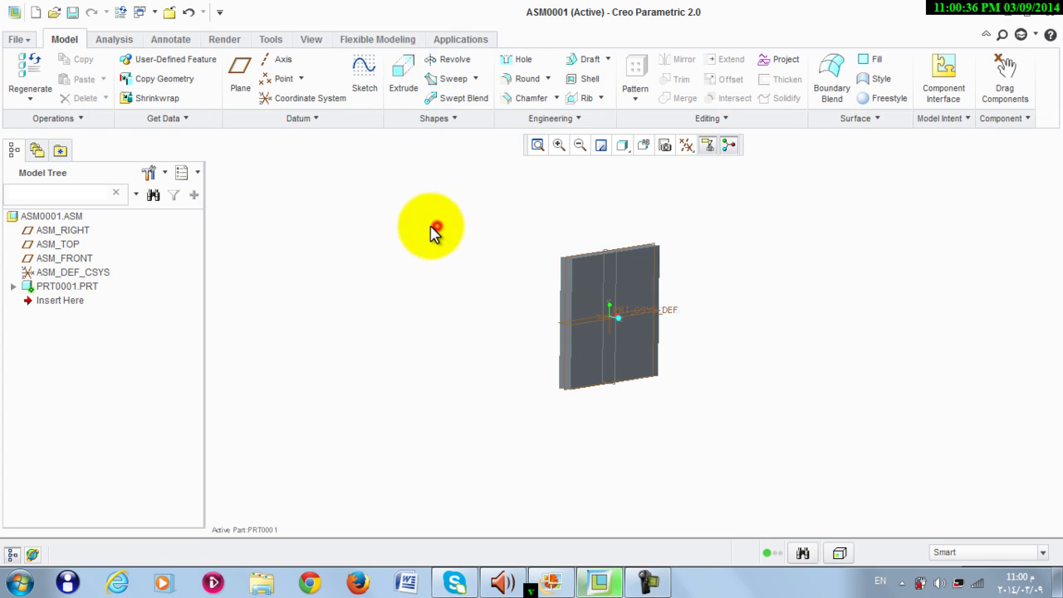
{"action": "scroll", "coordinate": [433, 232], "scroll_direction": "down", "scroll_amount": 2}
- Switch to shading with edges, start a sketch on the plate's front face, and hide datums
{"action": "left_click", "coordinate": [623, 146]}
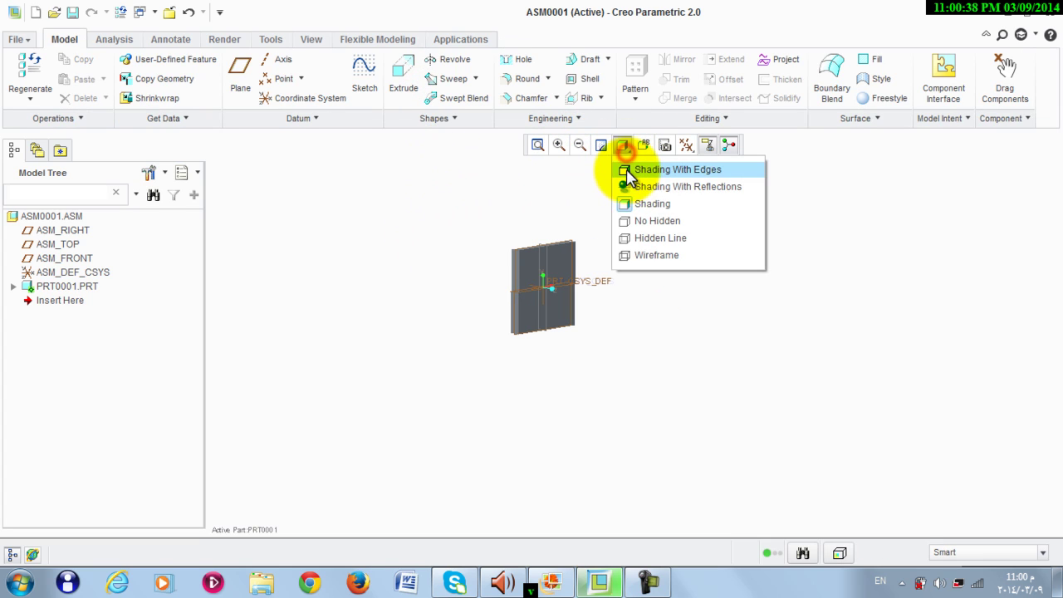
{"action": "left_click", "coordinate": [628, 171]}
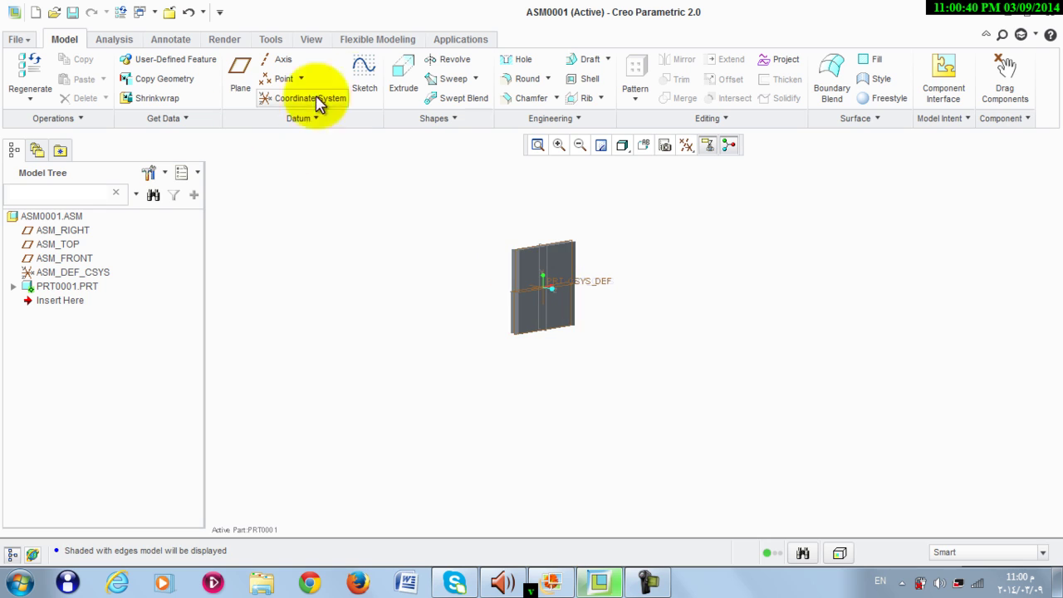
{"action": "left_click", "coordinate": [364, 76]}
{"action": "scroll", "coordinate": [515, 249], "scroll_direction": "up", "scroll_amount": 2}
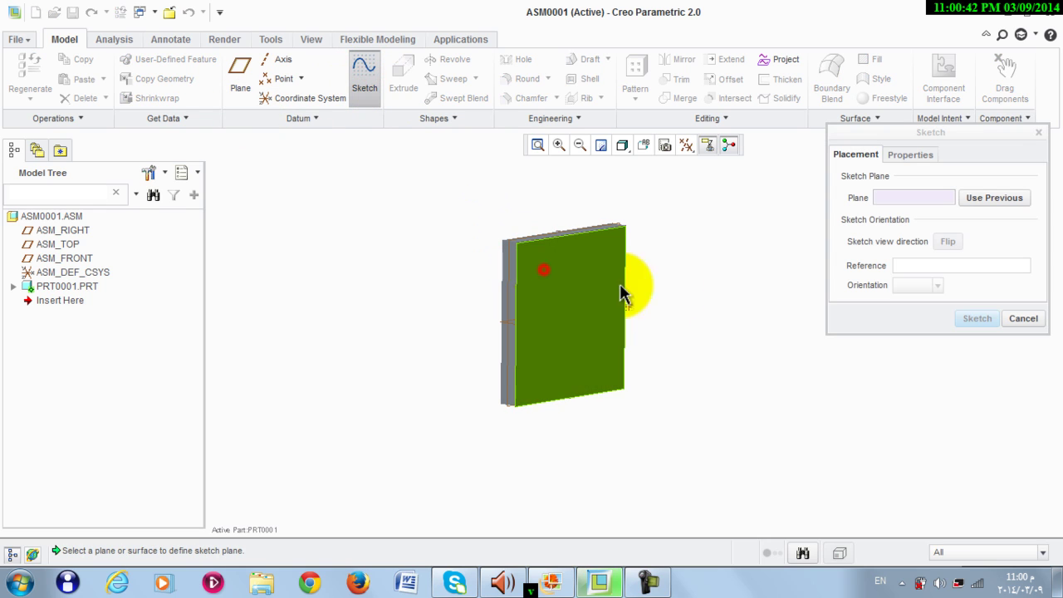
{"action": "left_click", "coordinate": [535, 280]}
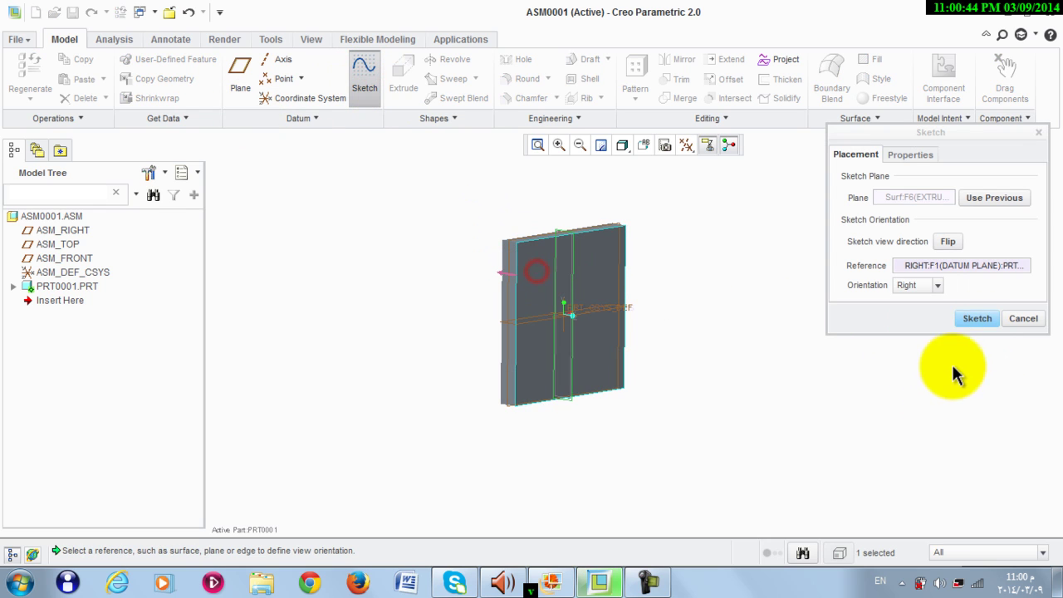
{"action": "left_click", "coordinate": [974, 319]}
{"action": "left_click", "coordinate": [688, 148]}
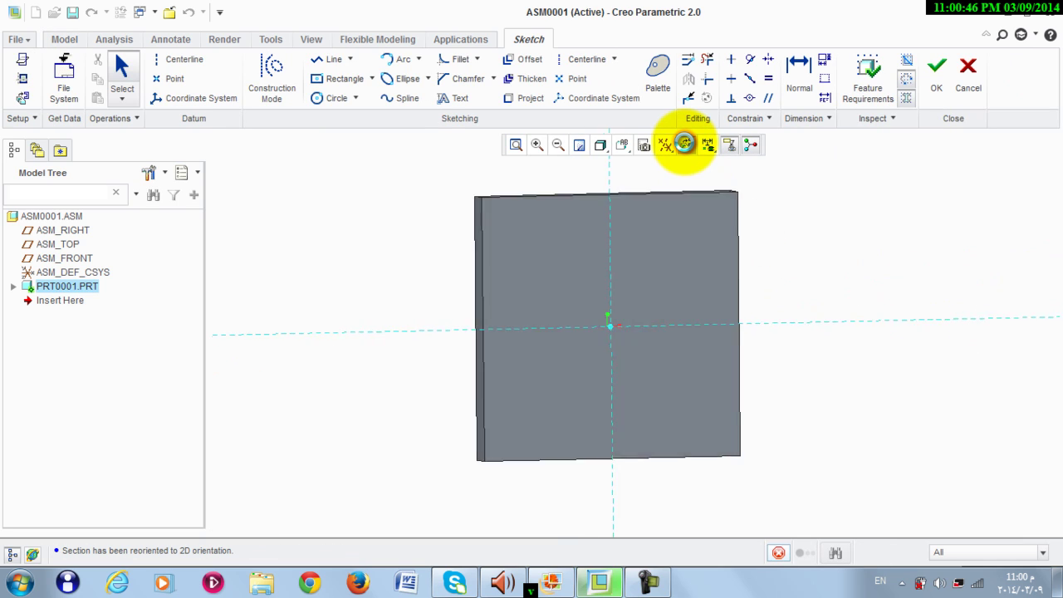
{"action": "left_click", "coordinate": [666, 146]}
{"action": "left_click", "coordinate": [681, 171]}
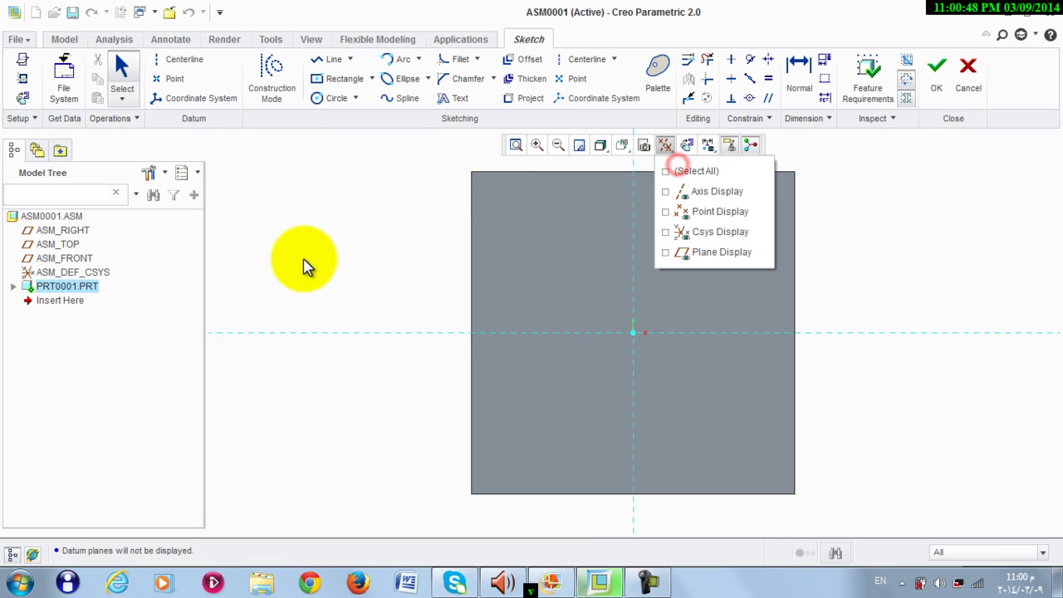
{"action": "left_click", "coordinate": [304, 259]}
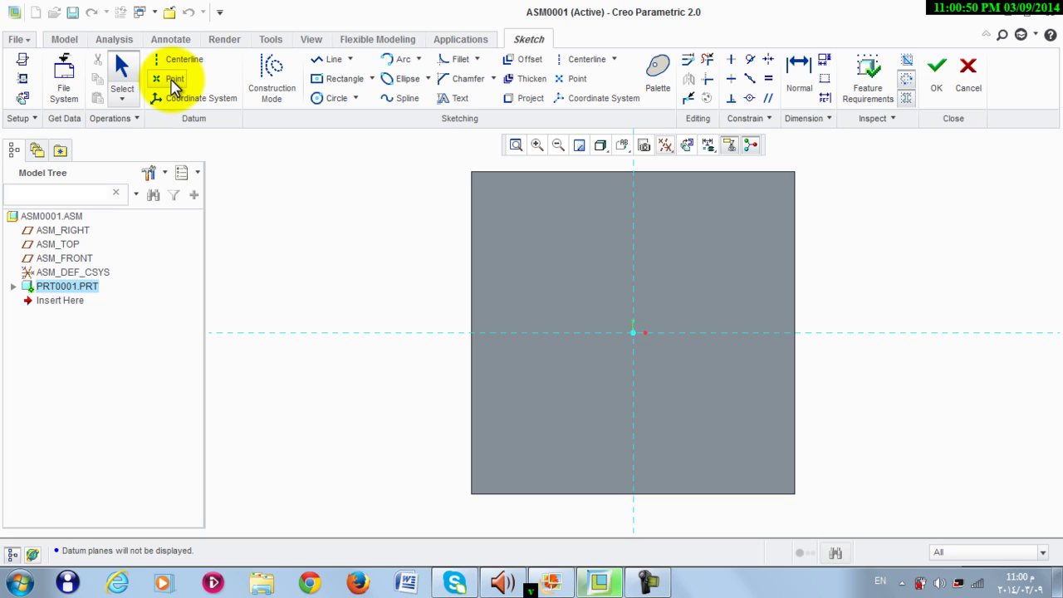
- Place a sketch point at the plate centre and finish the sketch
{"action": "left_click", "coordinate": [174, 80]}
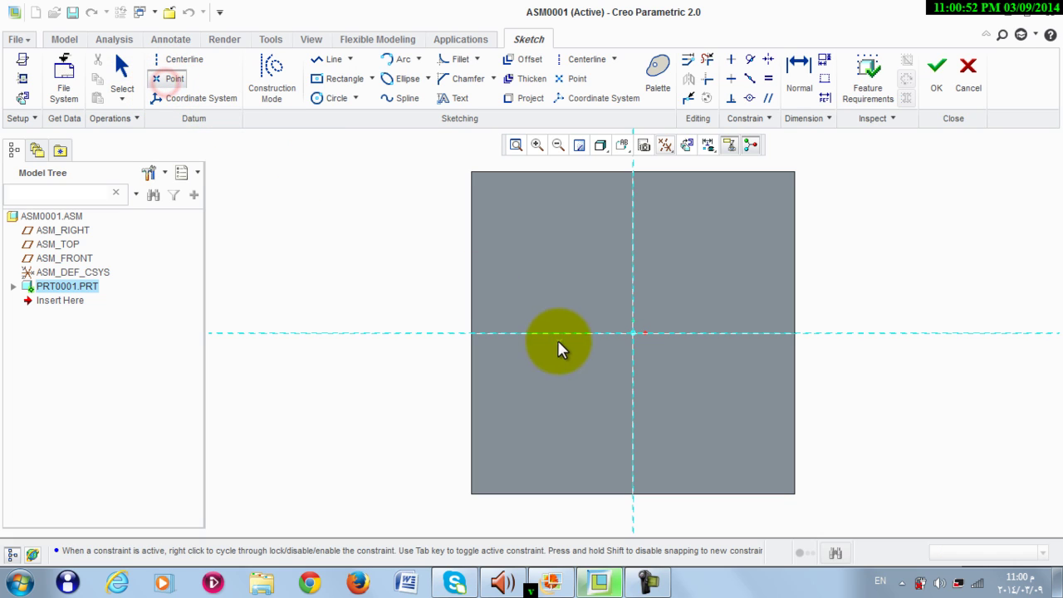
{"action": "left_click", "coordinate": [634, 336]}
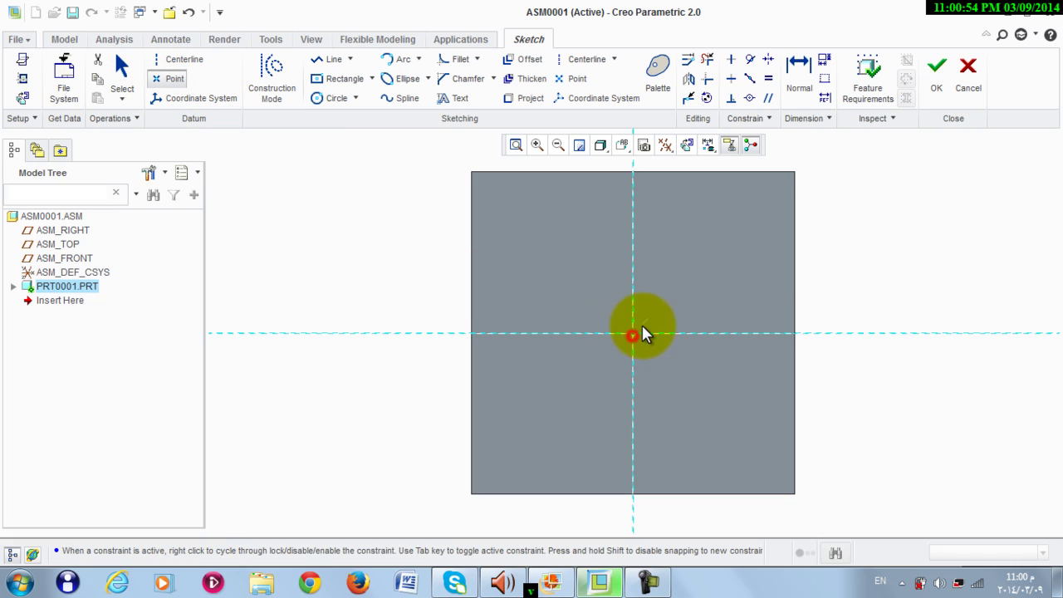
{"action": "left_click", "coordinate": [936, 73]}
{"action": "left_click", "coordinate": [472, 275]}
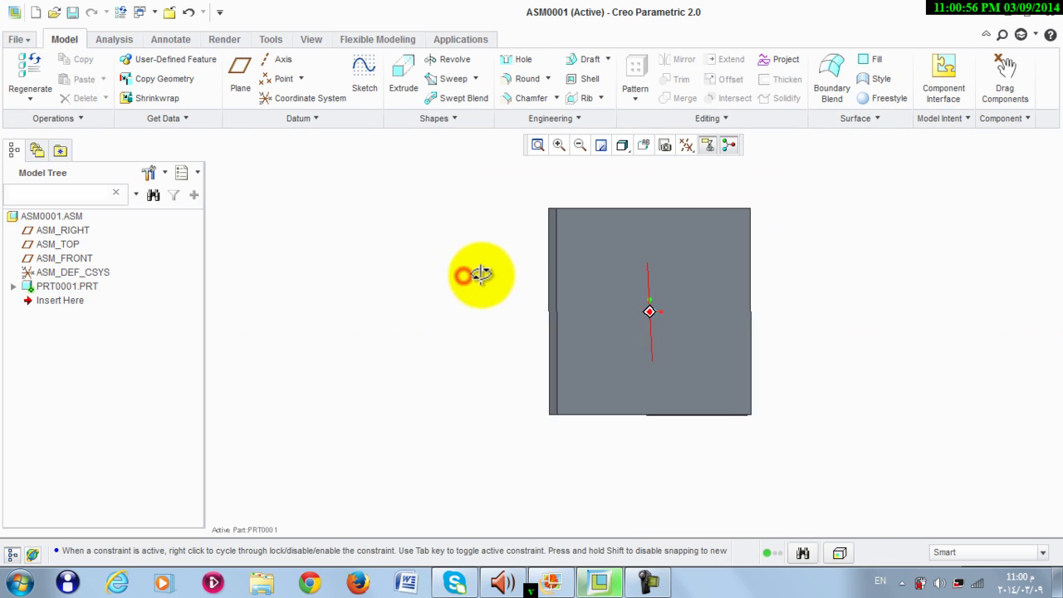
{"action": "left_click", "coordinate": [685, 145]}
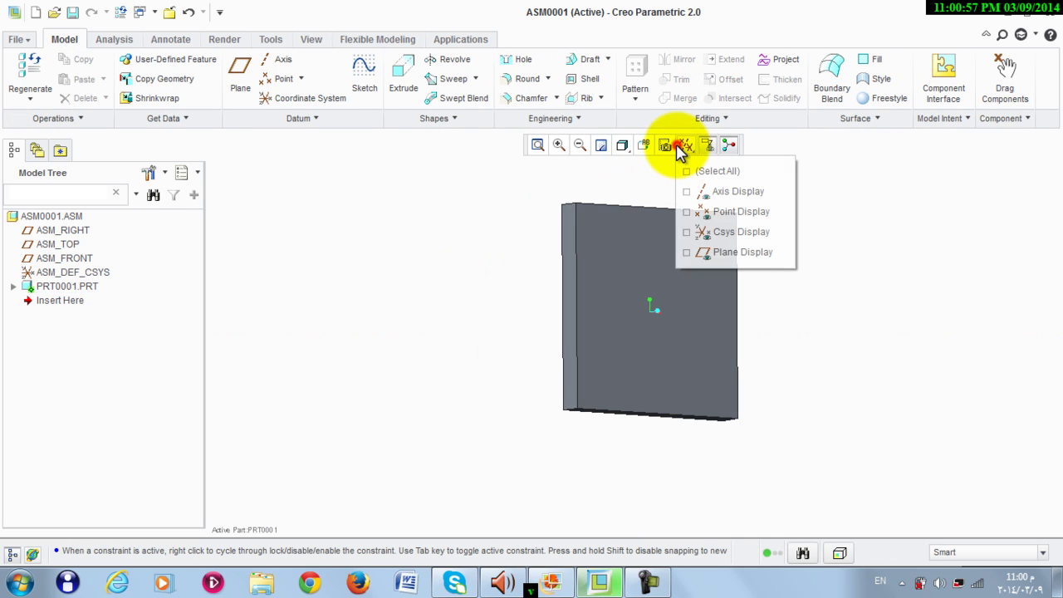
{"action": "left_click", "coordinate": [719, 211]}
{"action": "mouse_move", "coordinate": [825, 294]}
{"action": "middle_mouse_down"}
{"action": "mouse_move", "coordinate": [759, 315]}
{"action": "mouse_move", "coordinate": [724, 307]}
{"action": "mouse_move", "coordinate": [837, 296]}
{"action": "middle_mouse_up"}
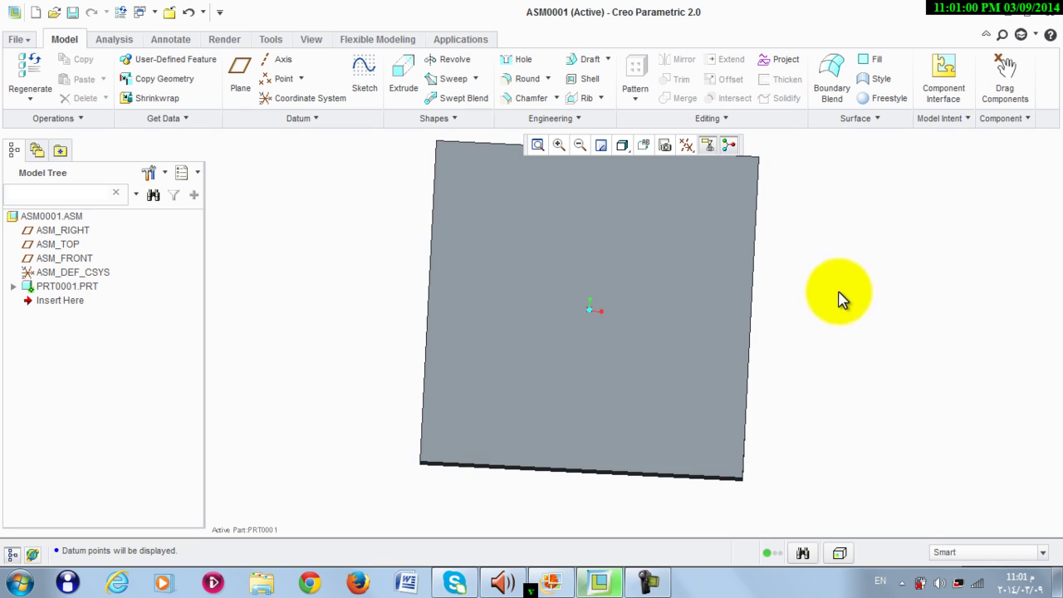
{"action": "left_click", "coordinate": [726, 146]}
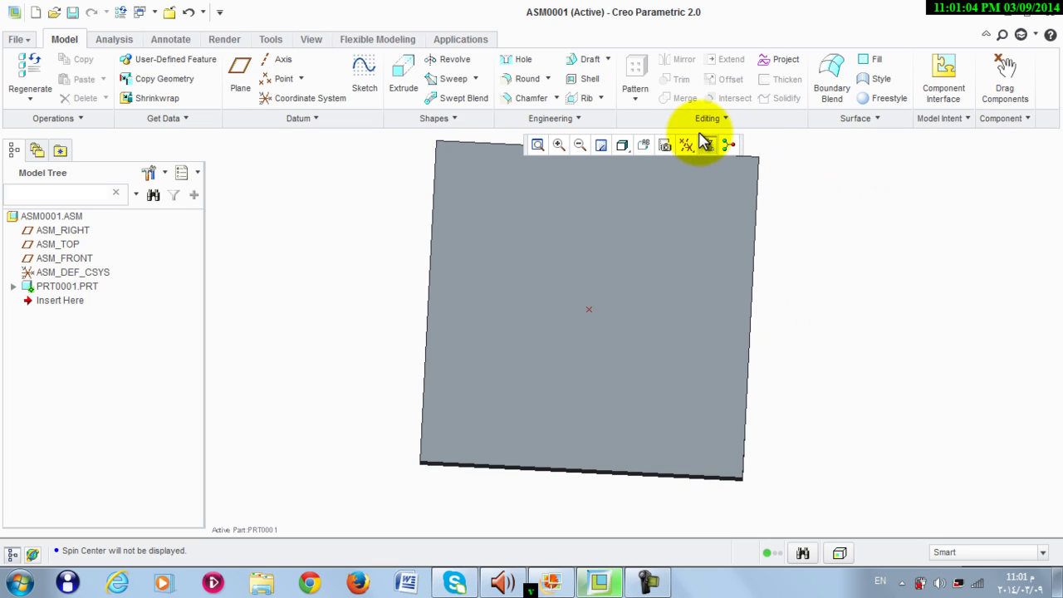
{"action": "left_click", "coordinate": [729, 147]}
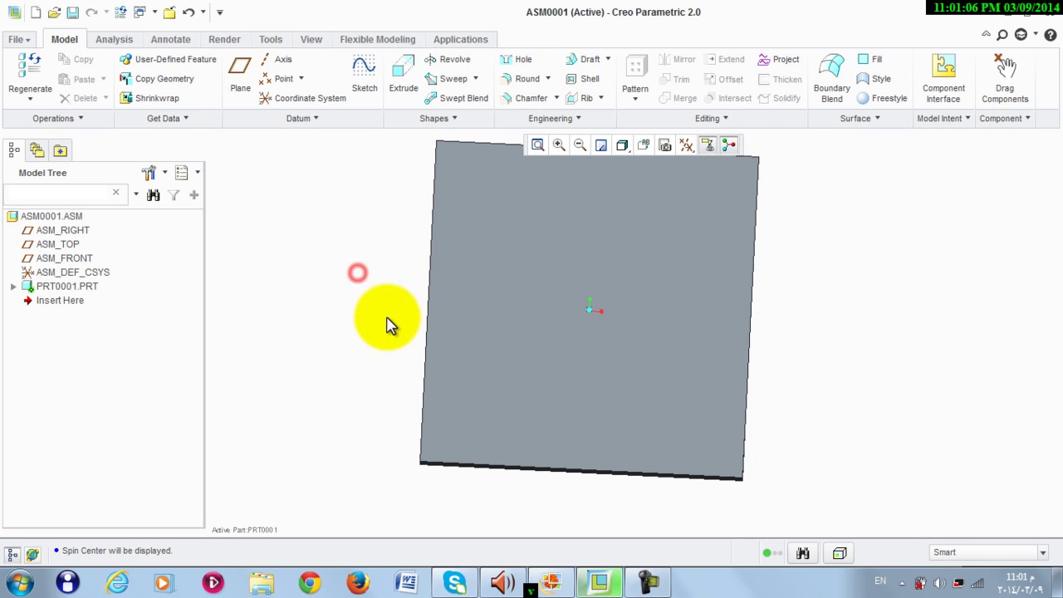
{"action": "scroll", "coordinate": [374, 299], "scroll_direction": "down", "scroll_amount": 3}
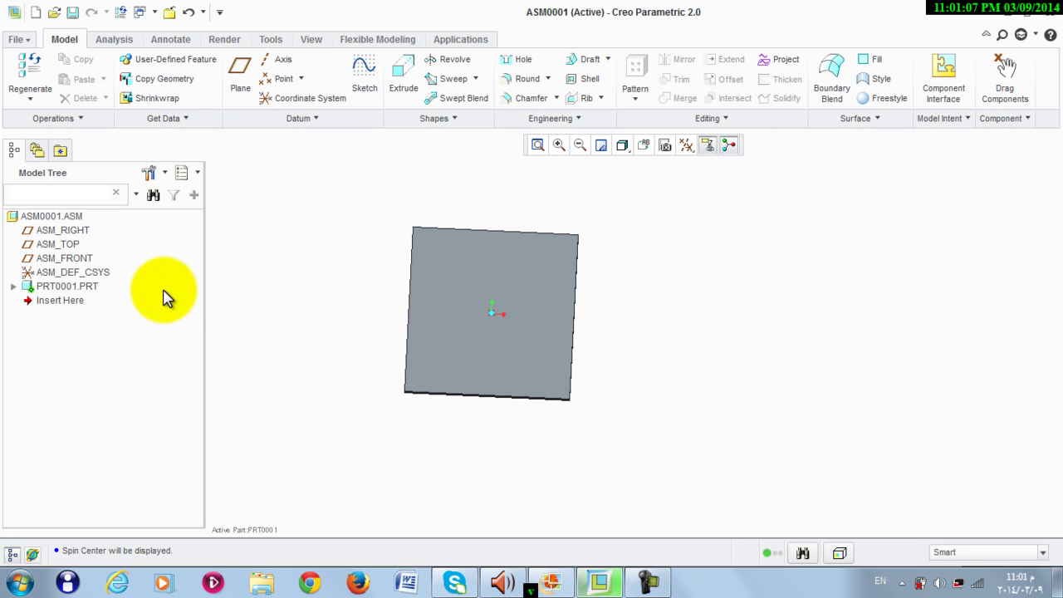
{"action": "right_click", "coordinate": [83, 218]}
{"action": "left_click", "coordinate": [102, 227]}
{"action": "left_click", "coordinate": [259, 199]}
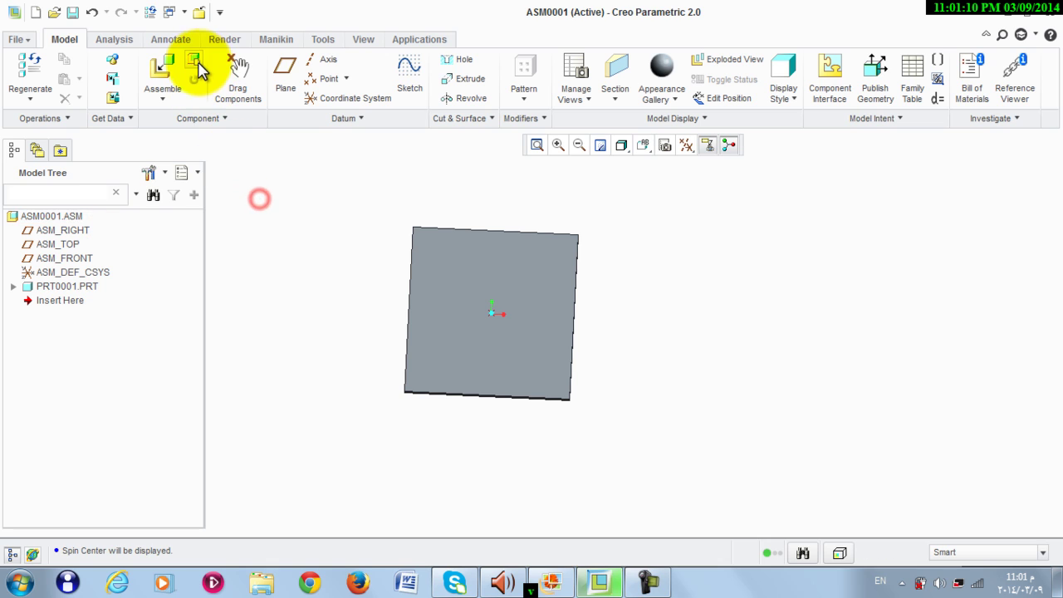
{"action": "left_click", "coordinate": [196, 64]}
{"action": "left_click", "coordinate": [885, 446]}
{"action": "left_click", "coordinate": [905, 490]}
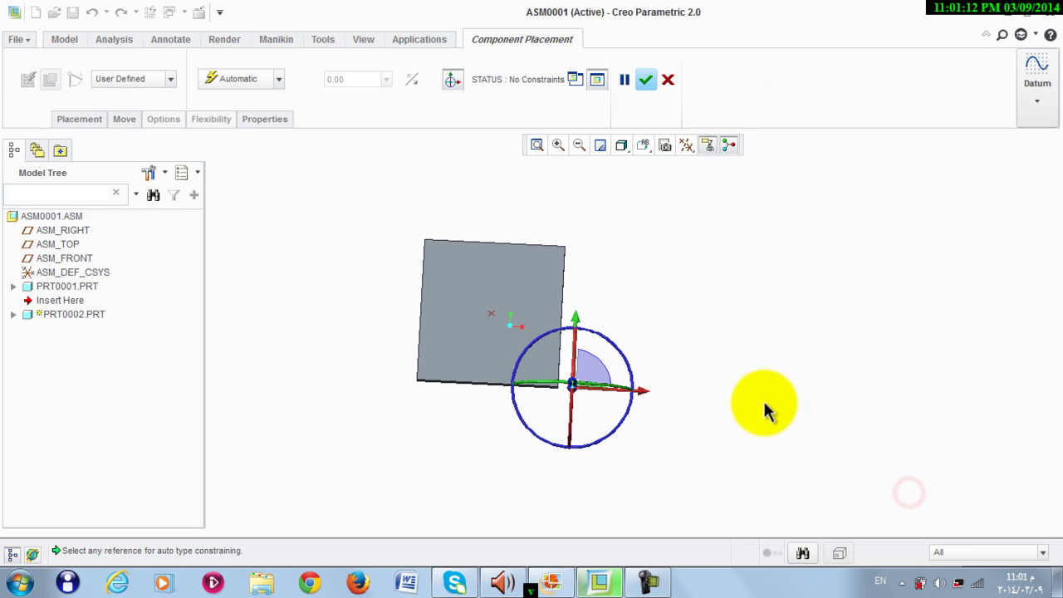
{"action": "left_click", "coordinate": [645, 80]}
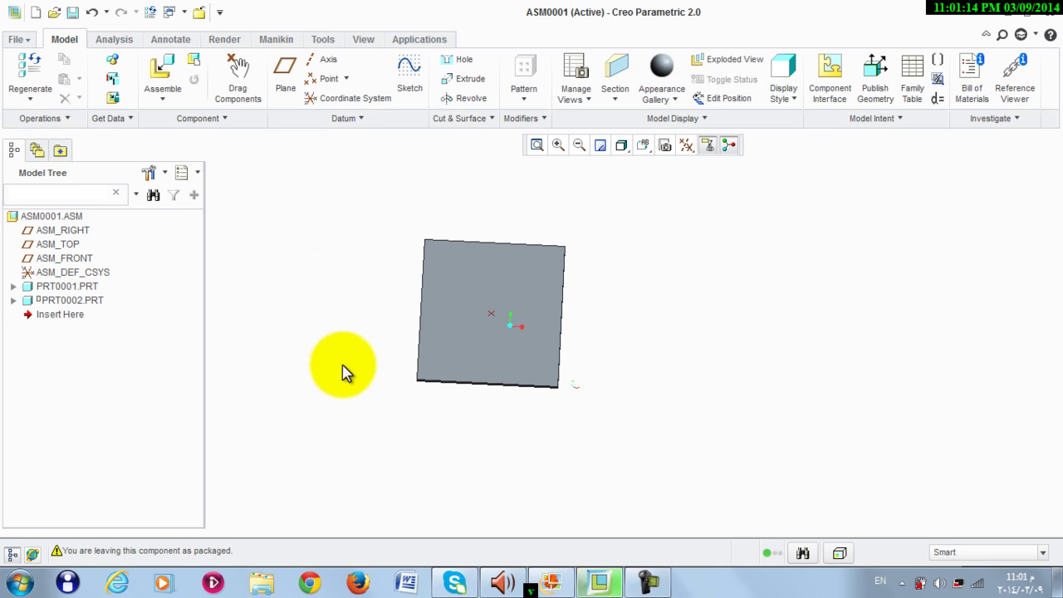
{"action": "left_click", "coordinate": [555, 585]}
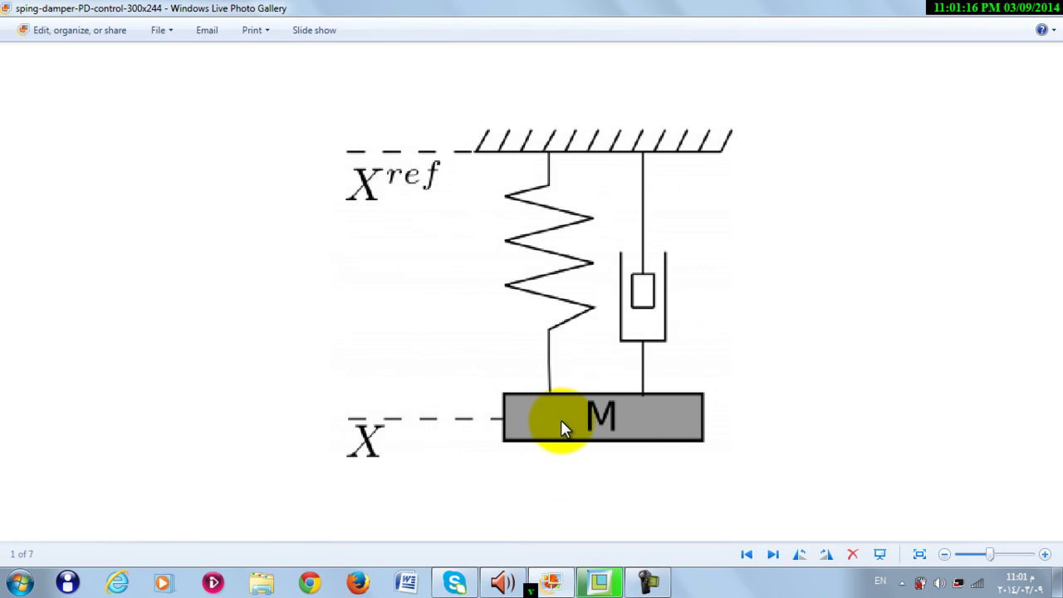
{"action": "left_click", "coordinate": [553, 578]}
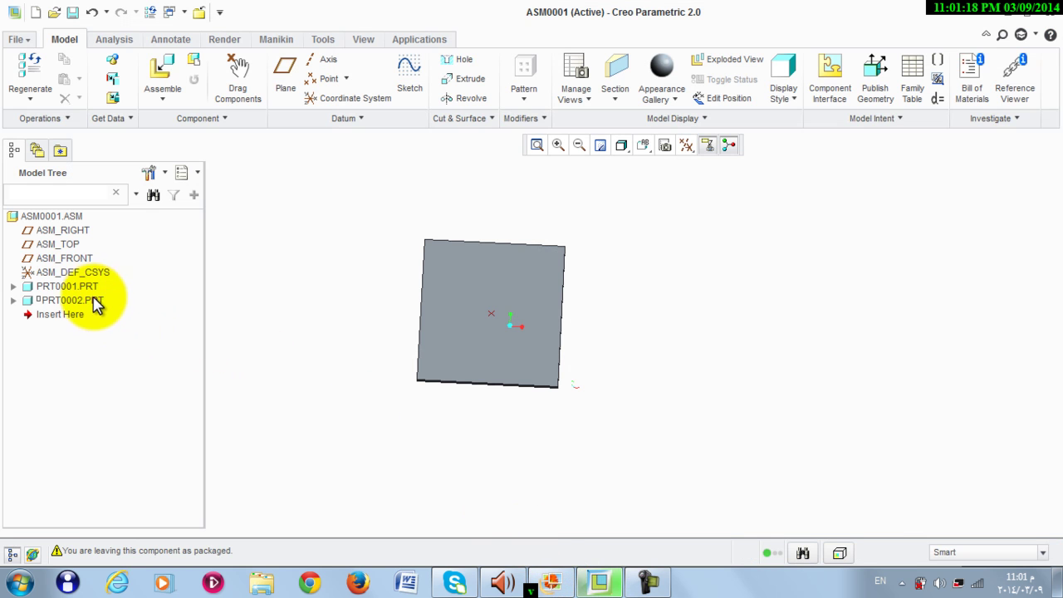
- Activate PRT0002 and show all datum types
{"action": "right_click", "coordinate": [75, 300]}
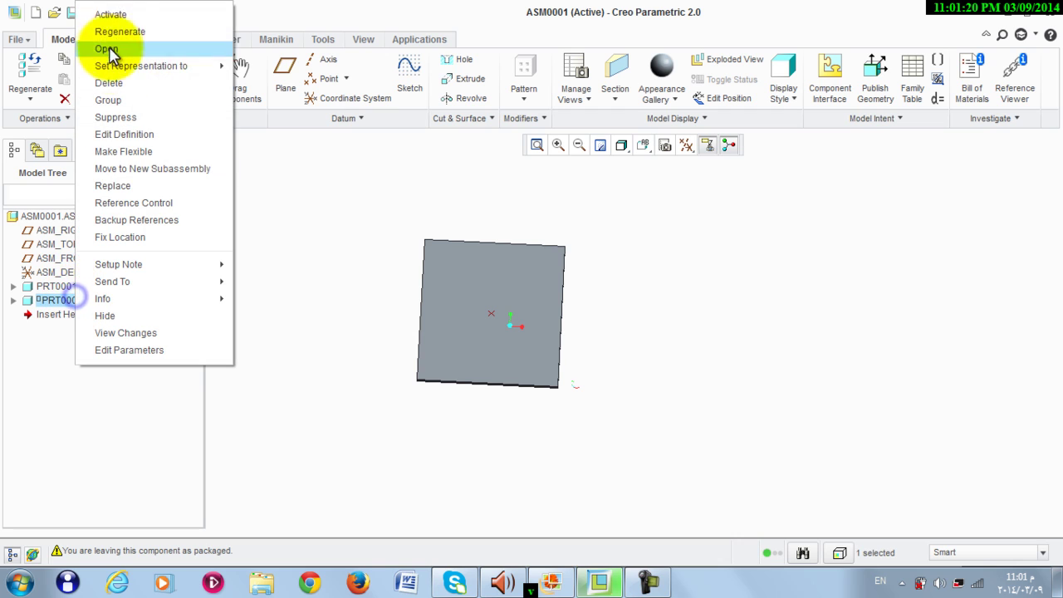
{"action": "left_click", "coordinate": [120, 17]}
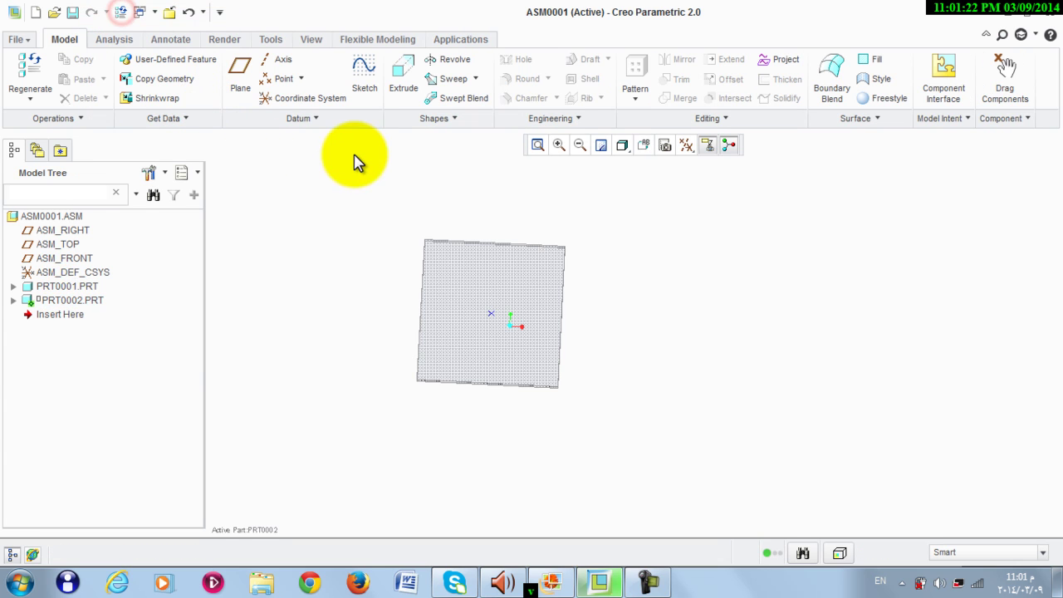
{"action": "left_click", "coordinate": [686, 145]}
{"action": "left_click", "coordinate": [704, 171]}
{"action": "left_click", "coordinate": [607, 185]}
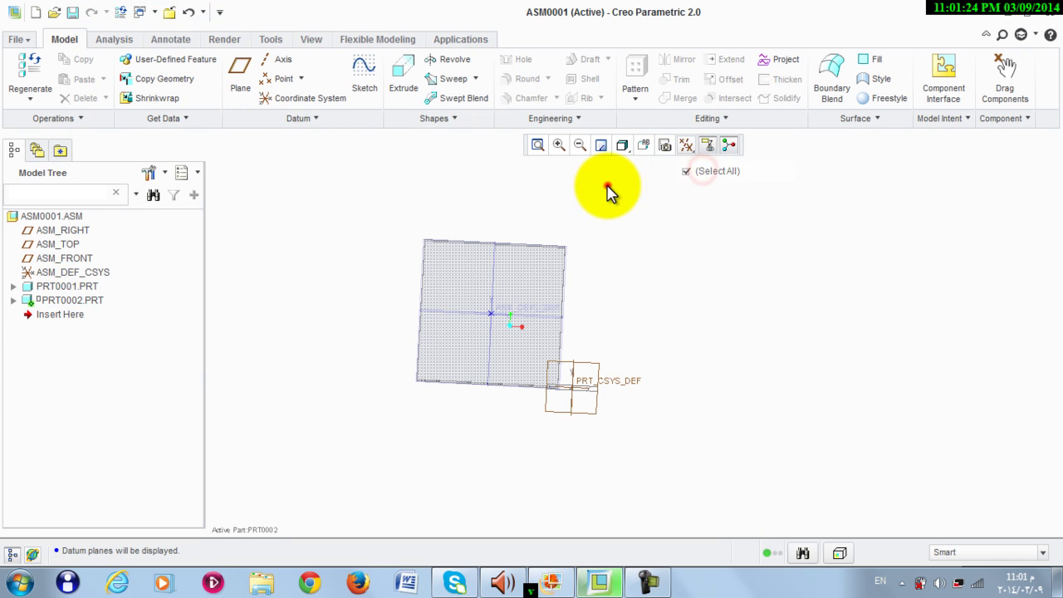
- Sketch a 9.00 center rectangle at PRT_CSYS_DEF on a datum plane
{"action": "left_click", "coordinate": [363, 75]}
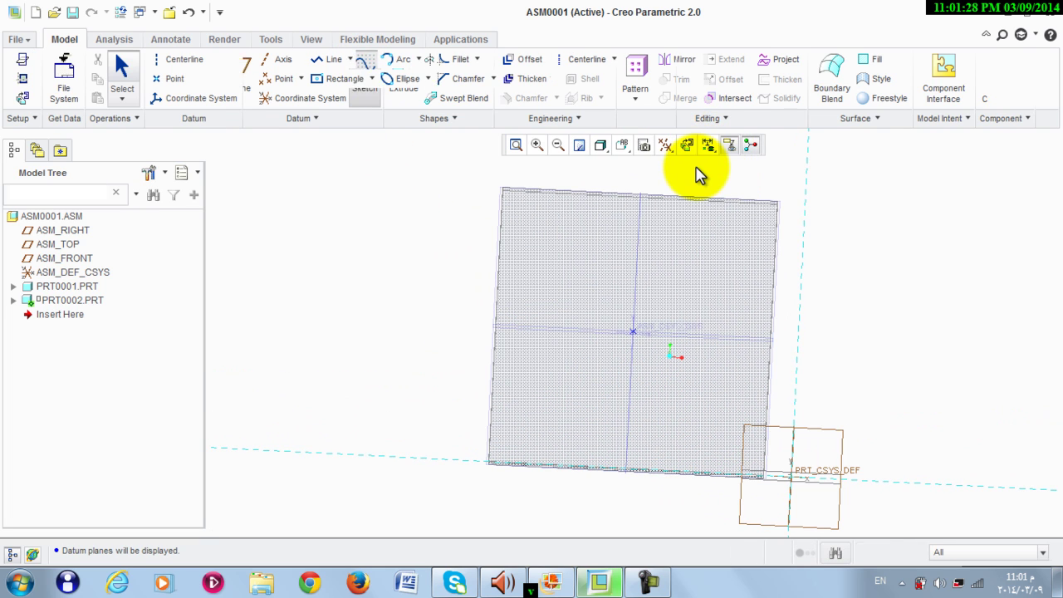
{"action": "left_click", "coordinate": [688, 148]}
{"action": "left_click", "coordinate": [347, 77]}
{"action": "left_click", "coordinate": [759, 447]}
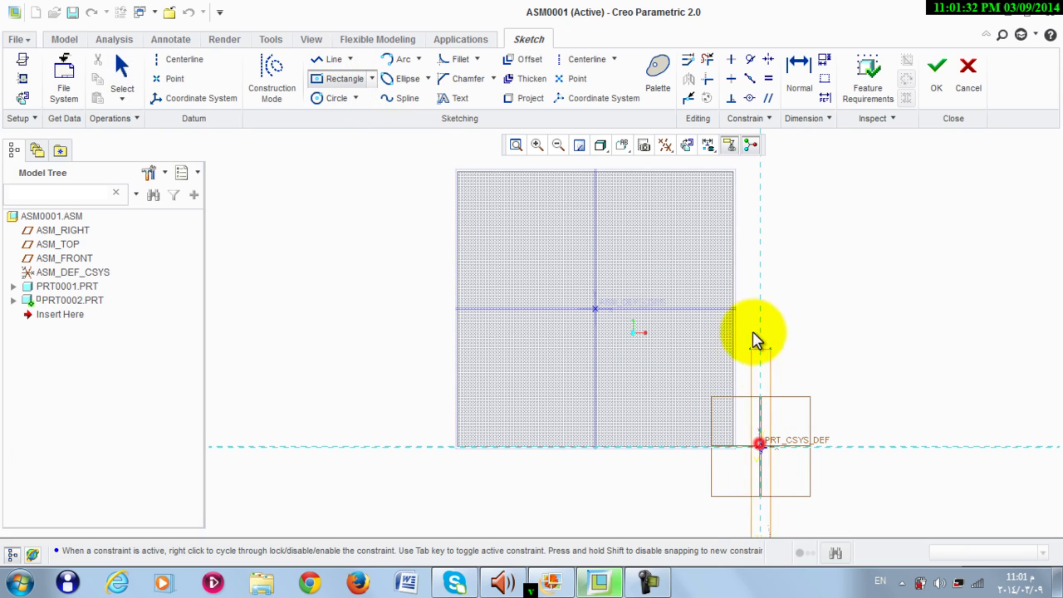
{"action": "left_click", "coordinate": [853, 353]}
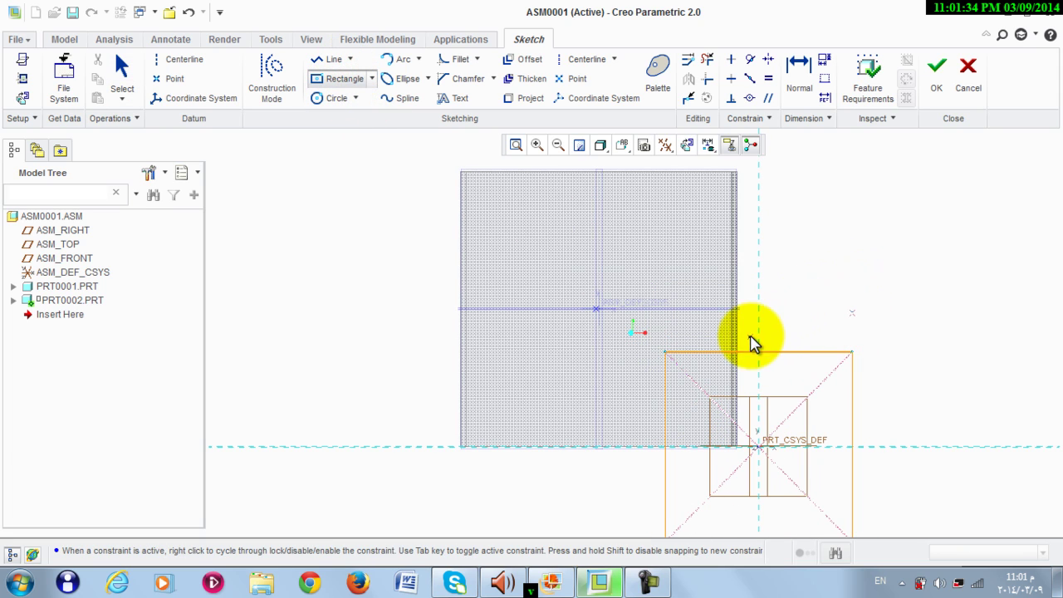
{"action": "middle_click", "coordinate": [791, 286]}
{"action": "scroll", "coordinate": [791, 286], "scroll_direction": "down", "scroll_amount": 1}
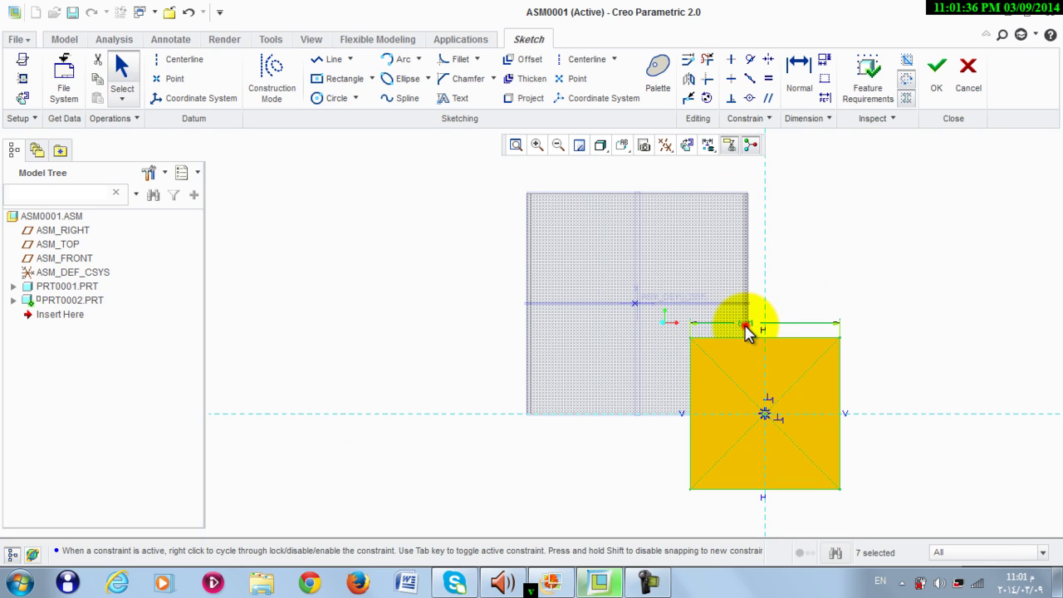
{"action": "key", "text": "Return"}
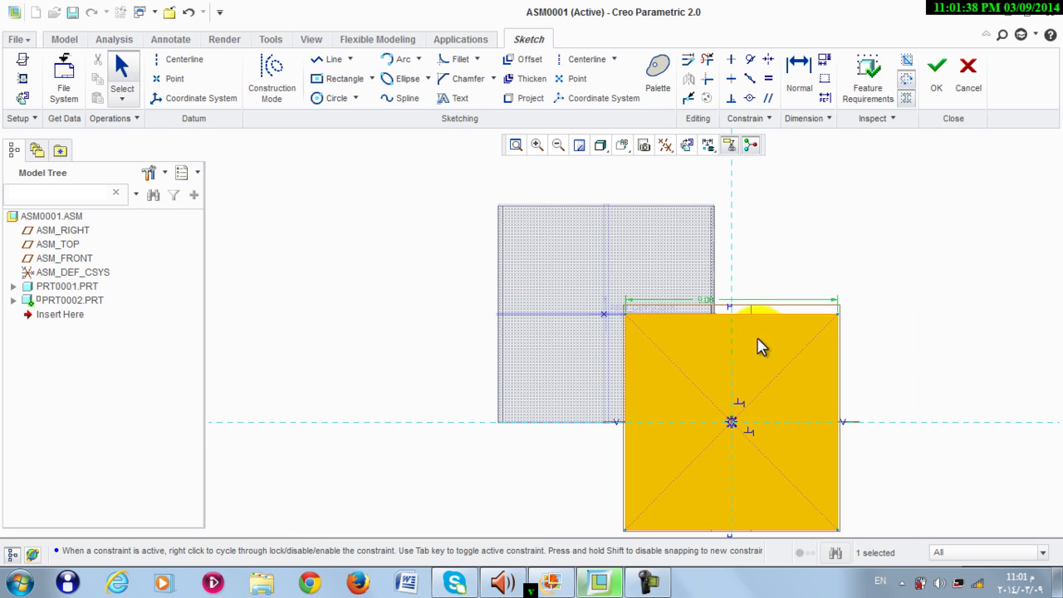
{"action": "left_click", "coordinate": [937, 74]}
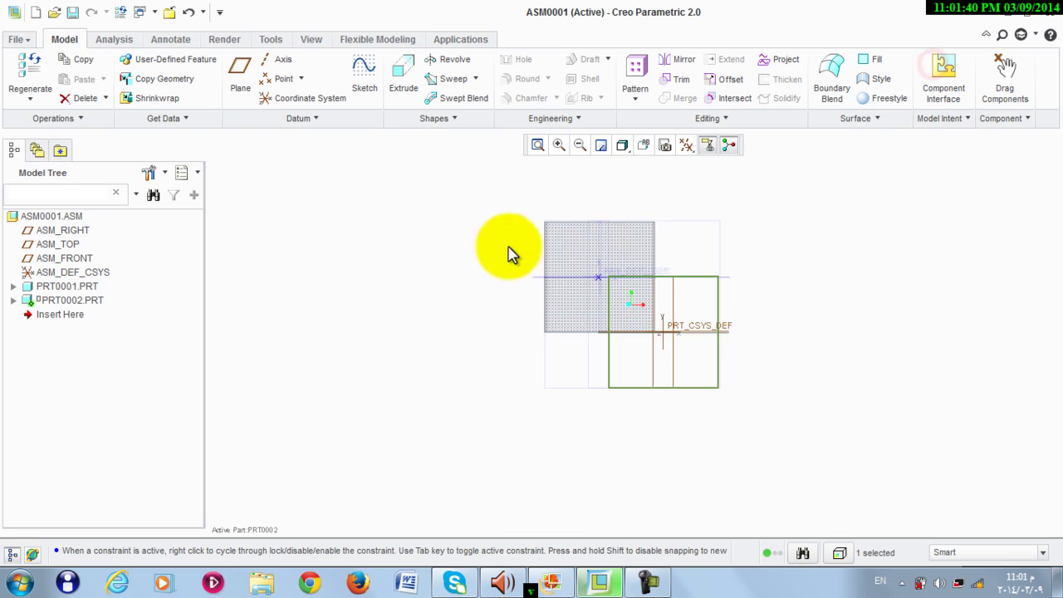
- Extrude PRT0002's square 9.00 deep into a cube
{"action": "left_click", "coordinate": [403, 82]}
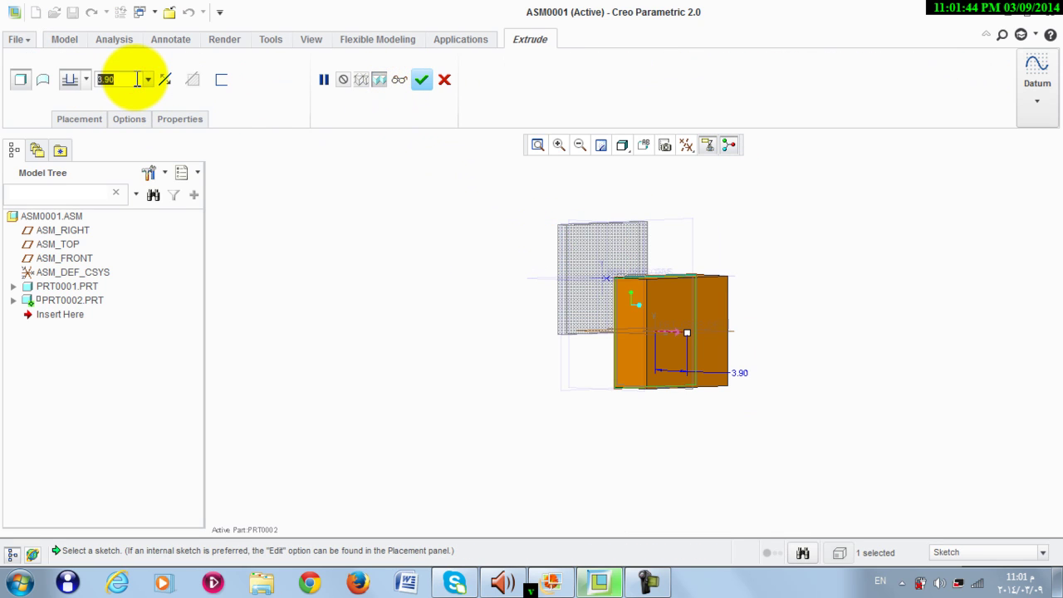
{"action": "type", "text": "9"}
{"action": "key", "text": "Return"}
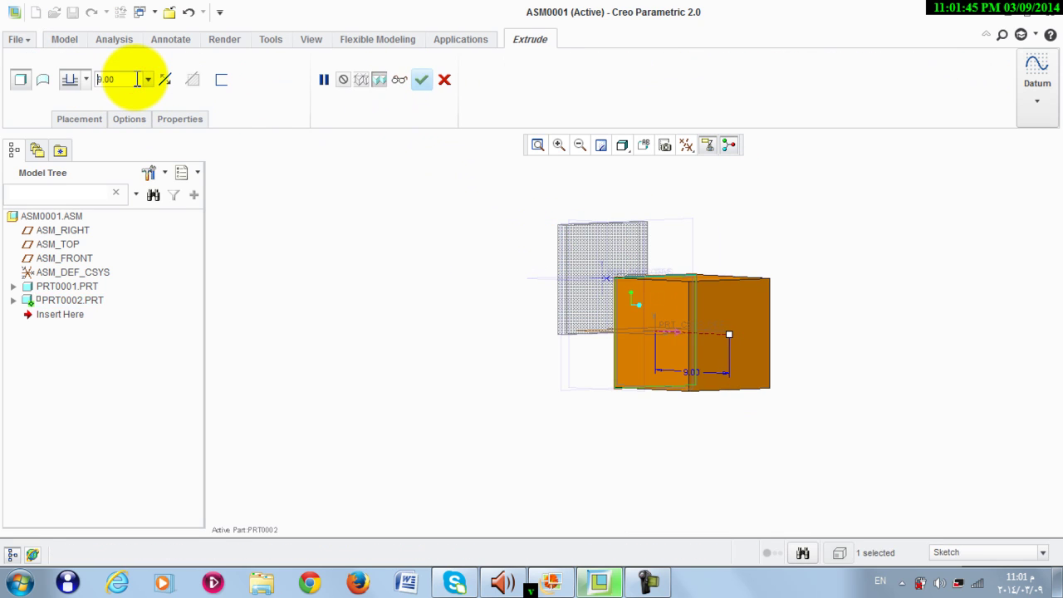
{"action": "left_click", "coordinate": [422, 80]}
{"action": "mouse_move", "coordinate": [493, 308]}
{"action": "middle_mouse_down"}
{"action": "mouse_move", "coordinate": [536, 325]}
{"action": "mouse_move", "coordinate": [500, 311]}
{"action": "mouse_move", "coordinate": [414, 316]}
{"action": "mouse_move", "coordinate": [472, 311]}
{"action": "middle_mouse_up"}
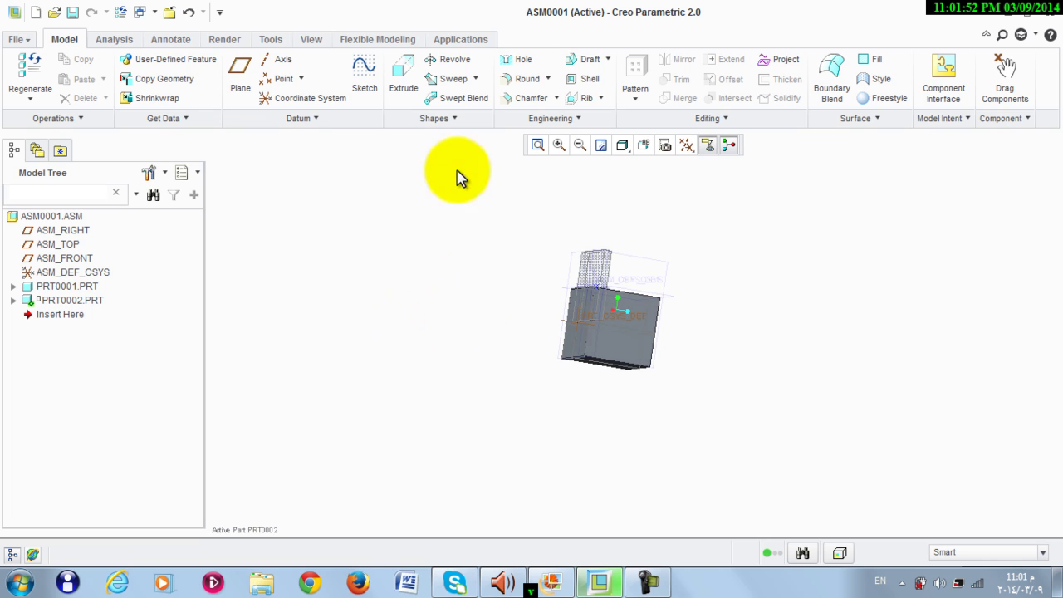
- Sketch a single point at the centerline intersection on the cube's side face
{"action": "left_click", "coordinate": [363, 76]}
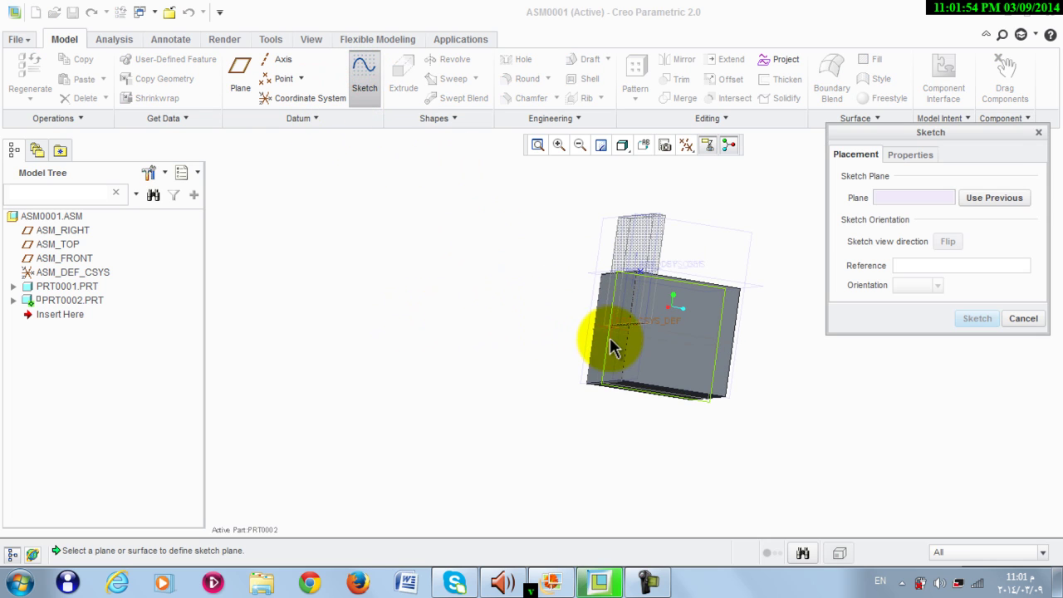
{"action": "scroll", "coordinate": [610, 347], "scroll_direction": "up", "scroll_amount": 4}
{"action": "left_click", "coordinate": [576, 240]}
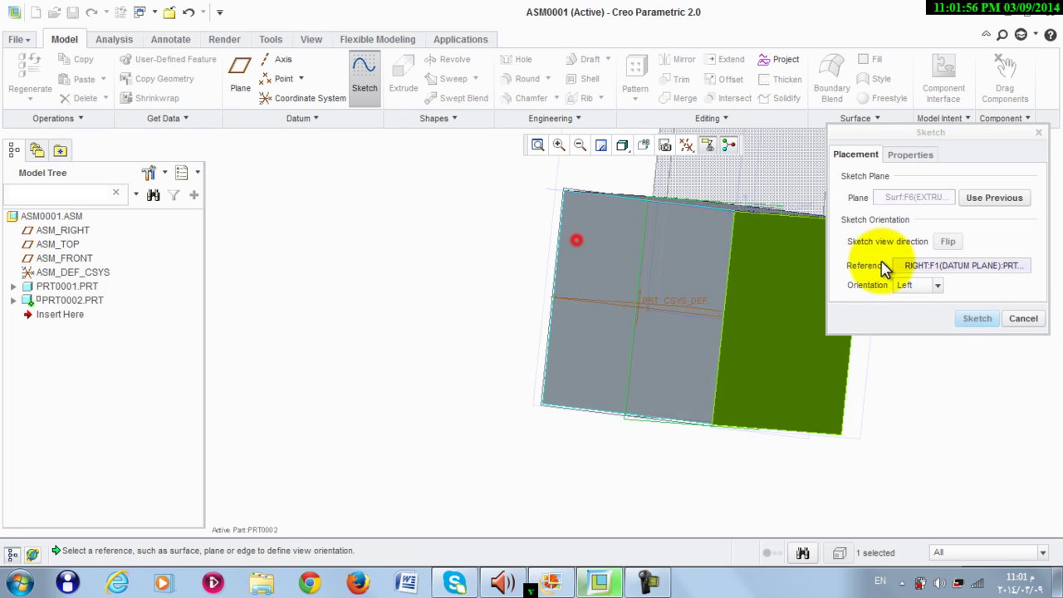
{"action": "left_click", "coordinate": [975, 319]}
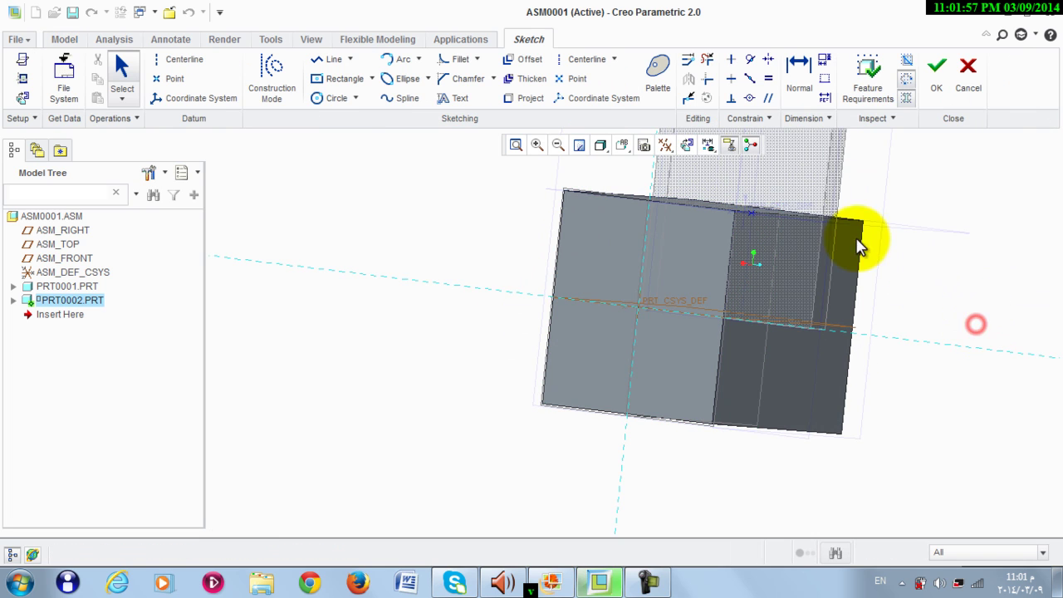
{"action": "left_click", "coordinate": [689, 145]}
{"action": "left_click", "coordinate": [167, 78]}
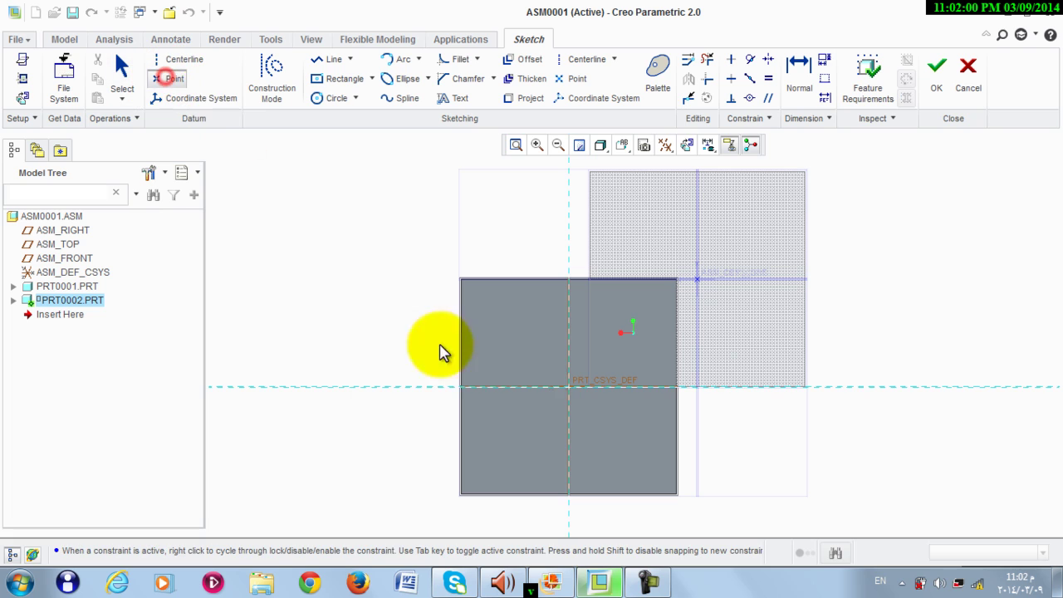
{"action": "left_click", "coordinate": [569, 387]}
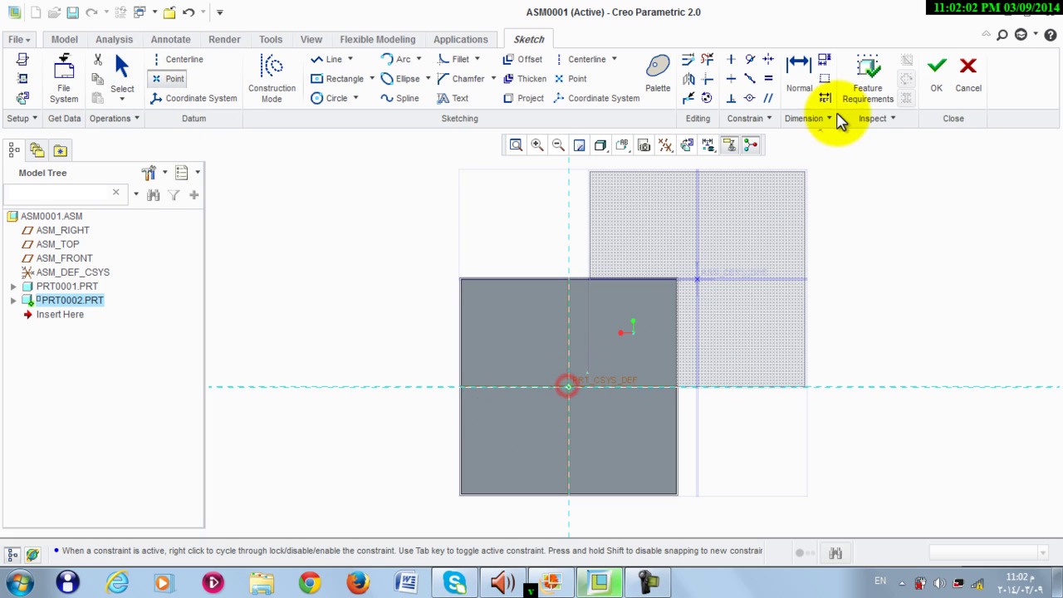
{"action": "left_click", "coordinate": [935, 73]}
{"action": "middle_click_drag", "start_coordinate": [885, 228], "coordinate": [814, 230]}
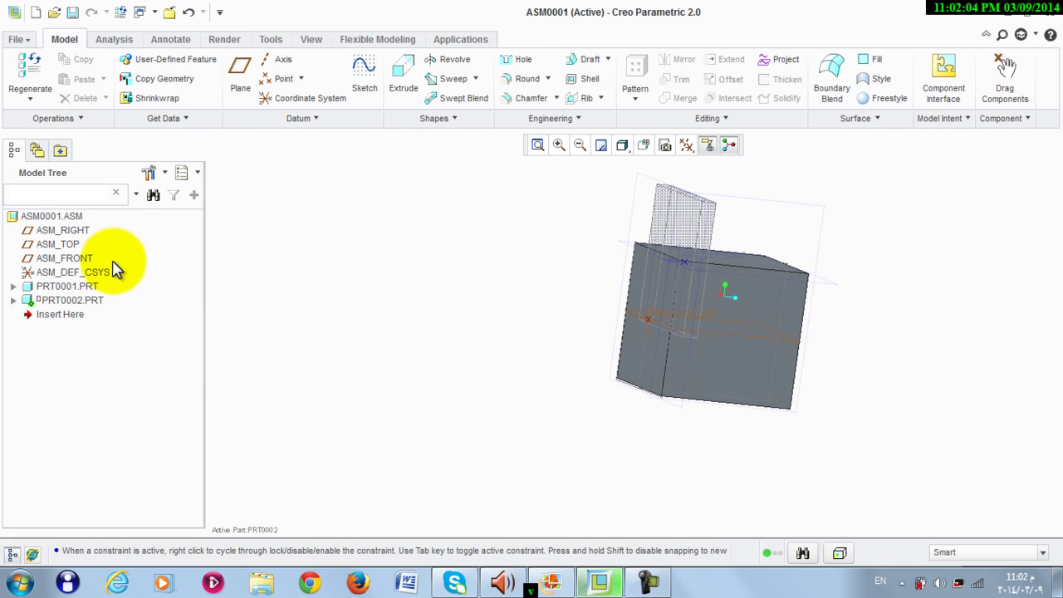
- Reactivate the assembly, reopen PRT0002's placement, move the cube aside and hide all datums
{"action": "right_click", "coordinate": [75, 215]}
{"action": "left_click", "coordinate": [98, 220]}
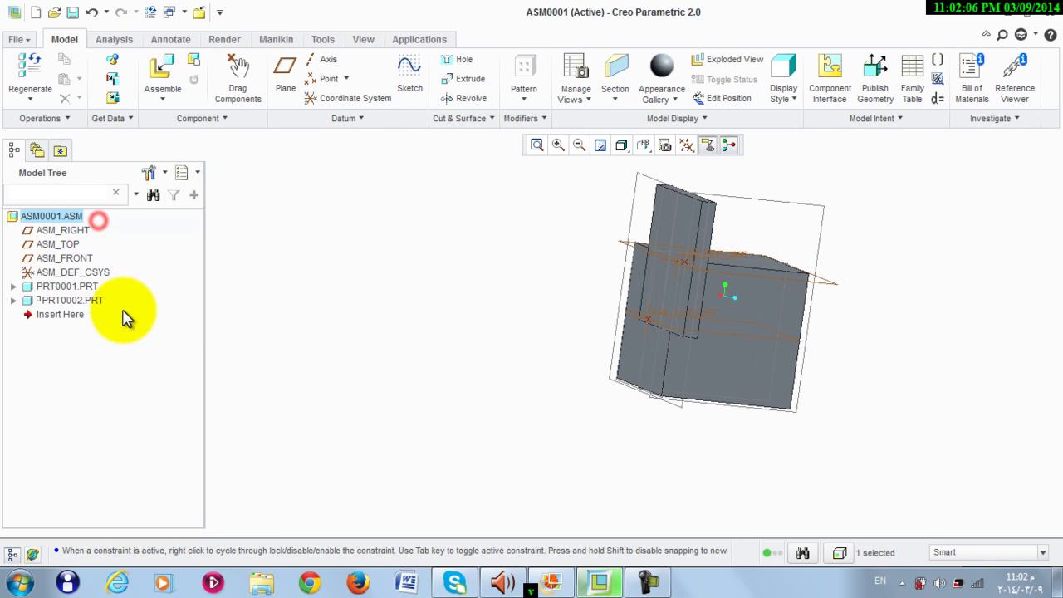
{"action": "right_click", "coordinate": [95, 303]}
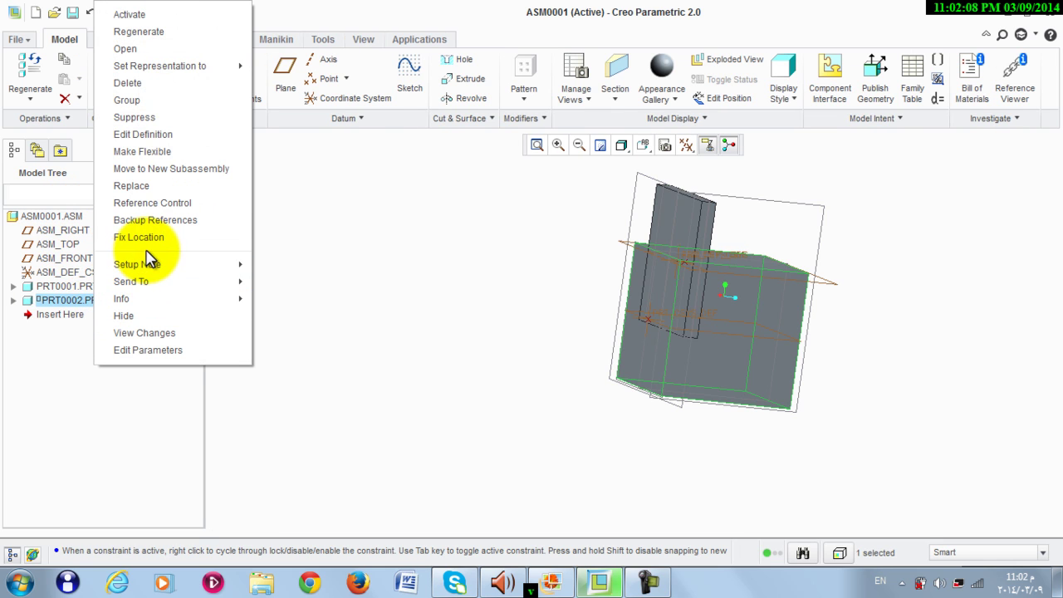
{"action": "left_click", "coordinate": [145, 134]}
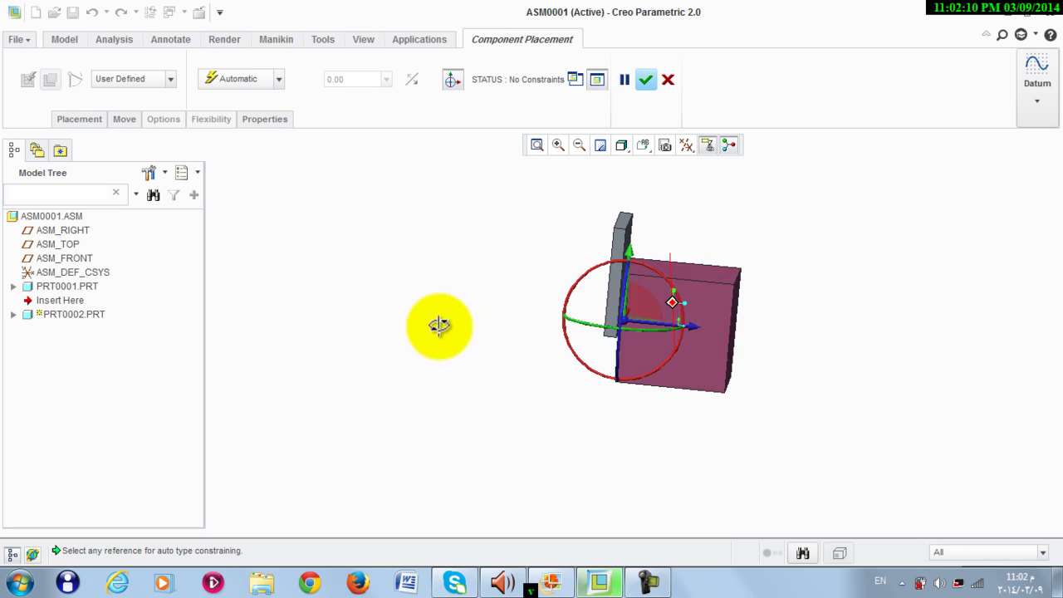
{"action": "left_click", "coordinate": [696, 322]}
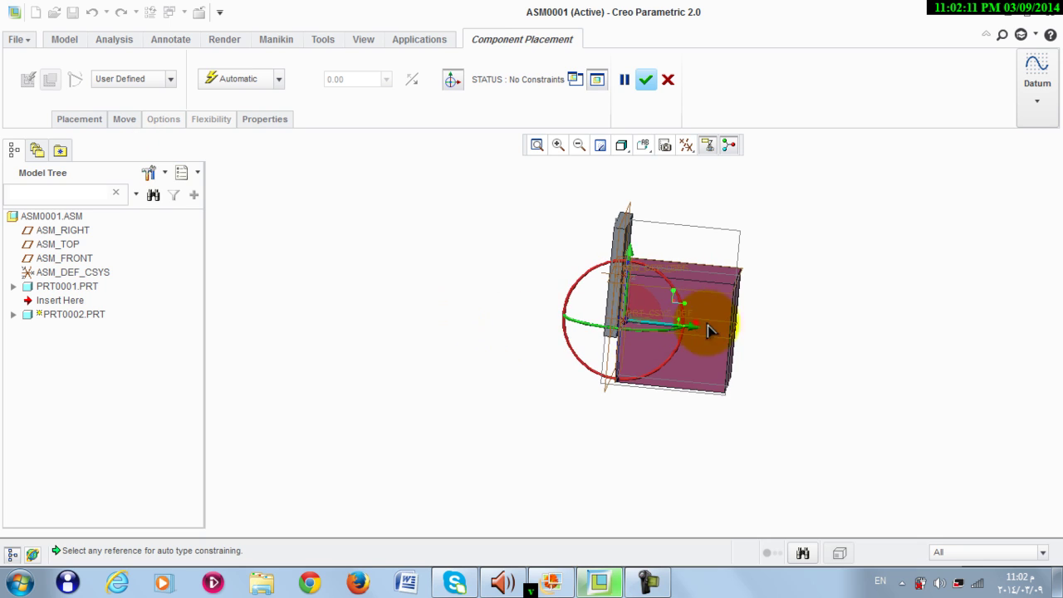
{"action": "left_click", "coordinate": [706, 146]}
{"action": "left_click", "coordinate": [717, 171]}
{"action": "left_click", "coordinate": [533, 208]}
- Add a Planar connection between the cube's face and the thin part's face
{"action": "left_click", "coordinate": [143, 78]}
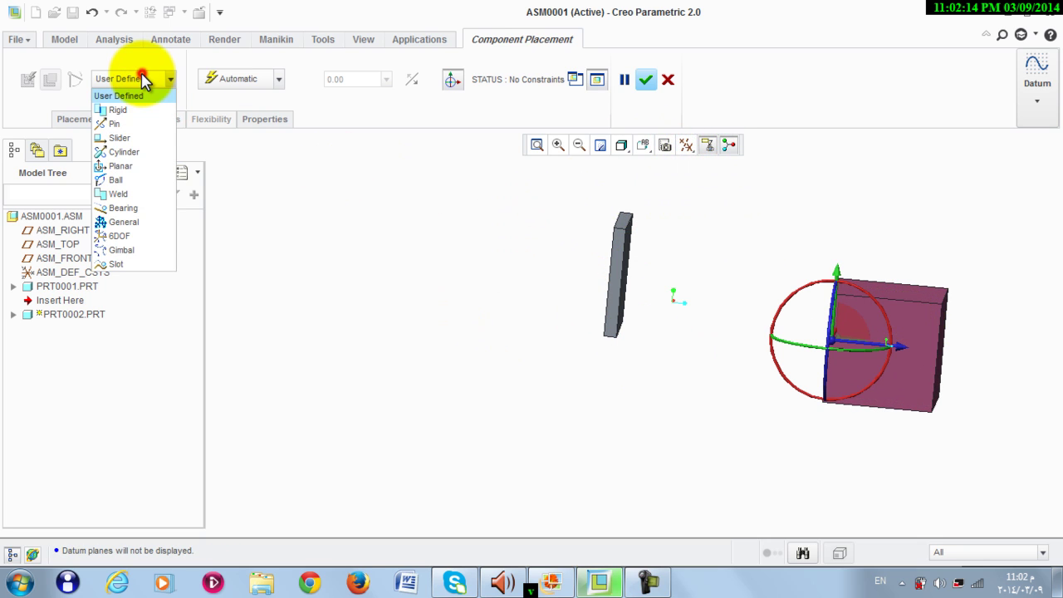
{"action": "left_click", "coordinate": [125, 167]}
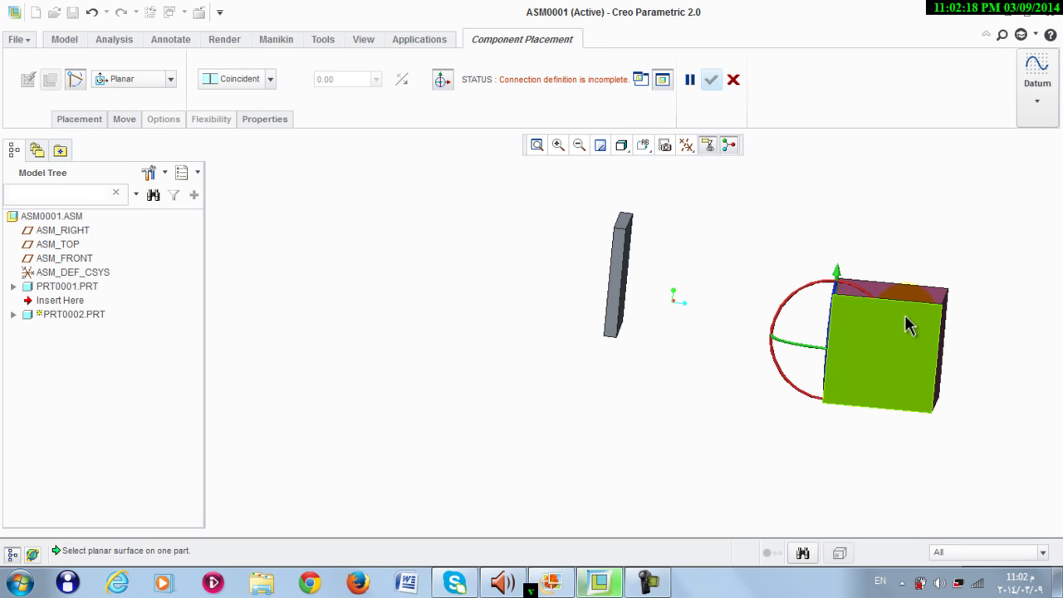
{"action": "left_click", "coordinate": [830, 324]}
{"action": "left_click", "coordinate": [621, 249]}
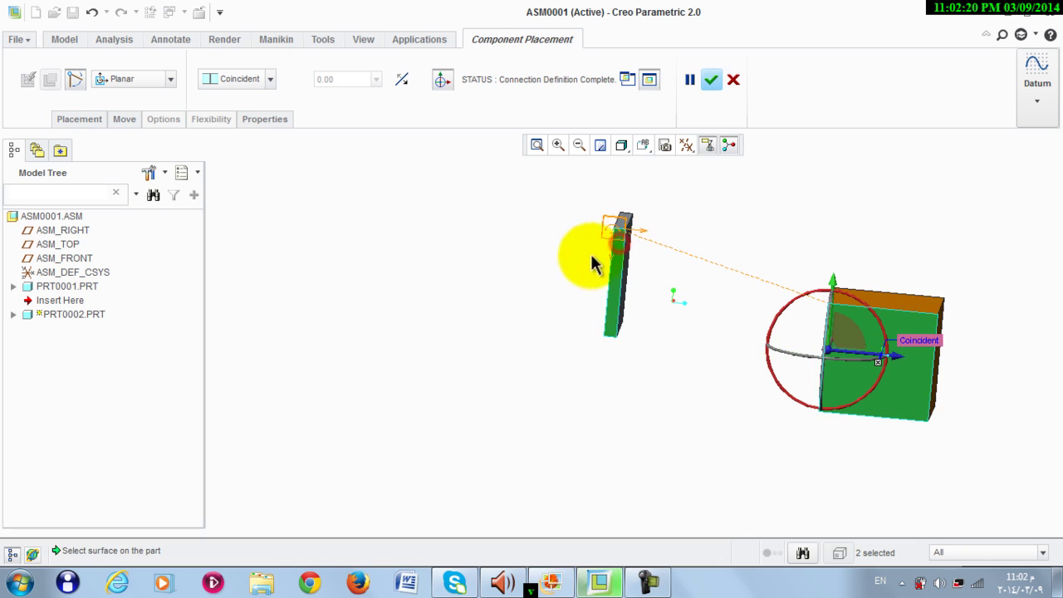
- Add a second Planar connection between the cube's top face and the thin part's top face
{"action": "left_click", "coordinate": [80, 119]}
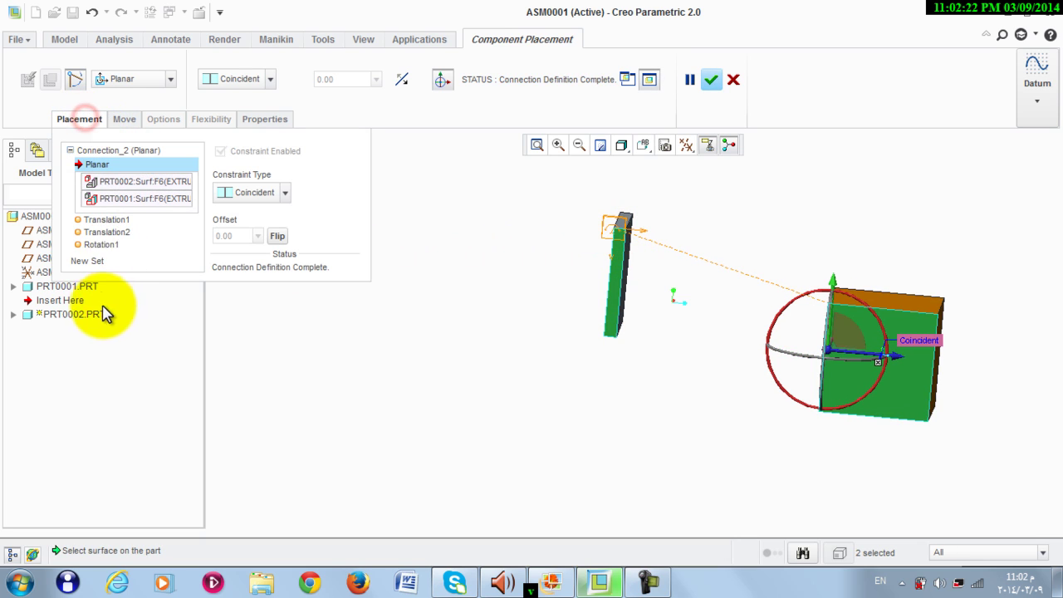
{"action": "left_click", "coordinate": [86, 261]}
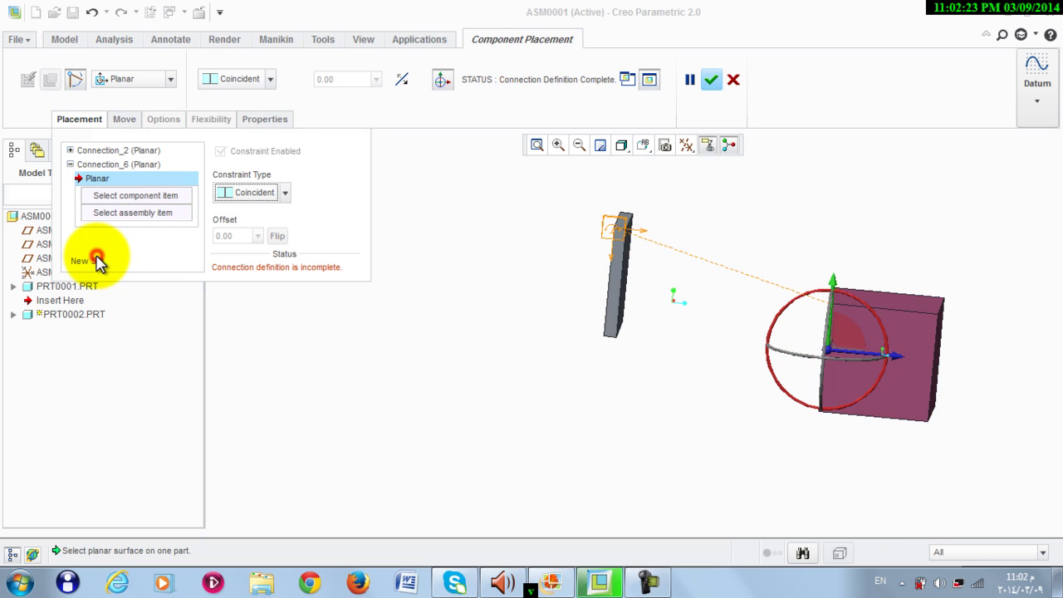
{"action": "left_click", "coordinate": [895, 306]}
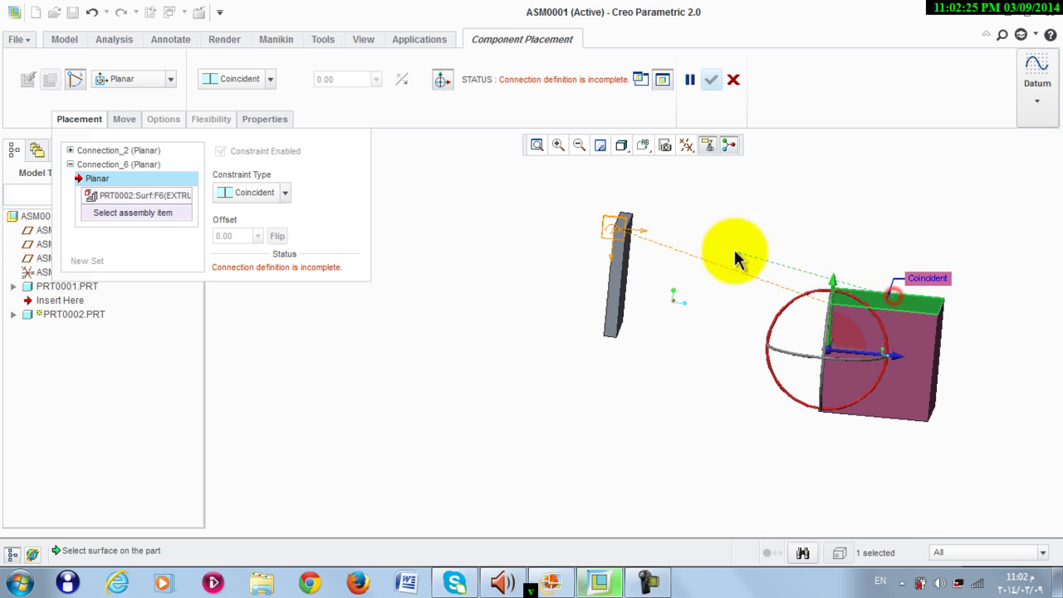
{"action": "left_click", "coordinate": [626, 222]}
{"action": "mouse_move", "coordinate": [558, 274]}
{"action": "middle_mouse_down"}
{"action": "mouse_move", "coordinate": [586, 277]}
{"action": "mouse_move", "coordinate": [565, 277]}
{"action": "middle_mouse_up"}
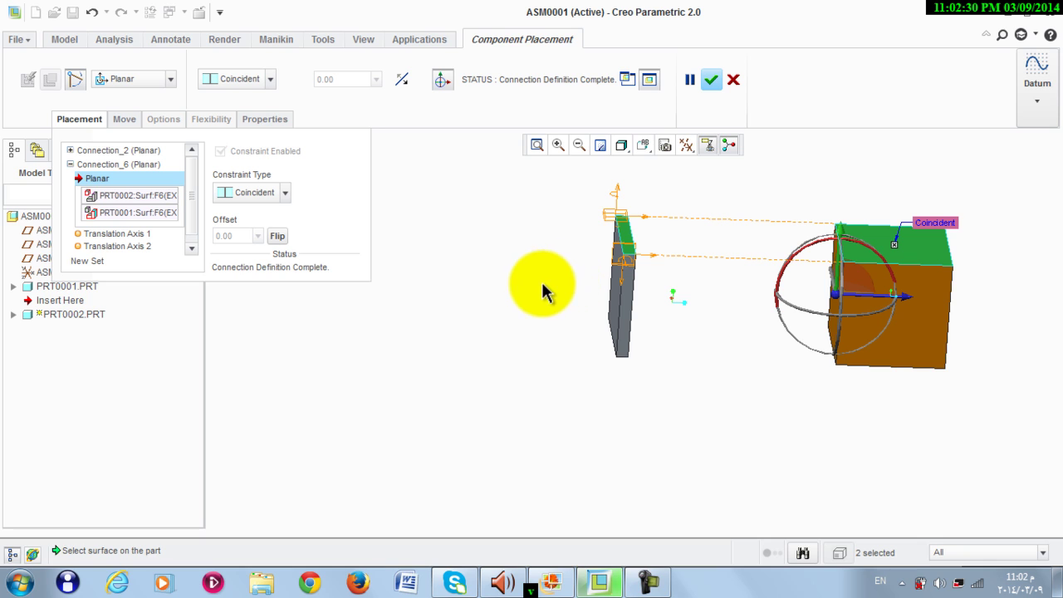
- Add a third Planar connection from the green face to the thin part, then accept the placement
{"action": "left_click", "coordinate": [90, 261]}
{"action": "middle_click_drag", "start_coordinate": [363, 337], "coordinate": [468, 297]}
{"action": "left_click", "coordinate": [468, 297]}
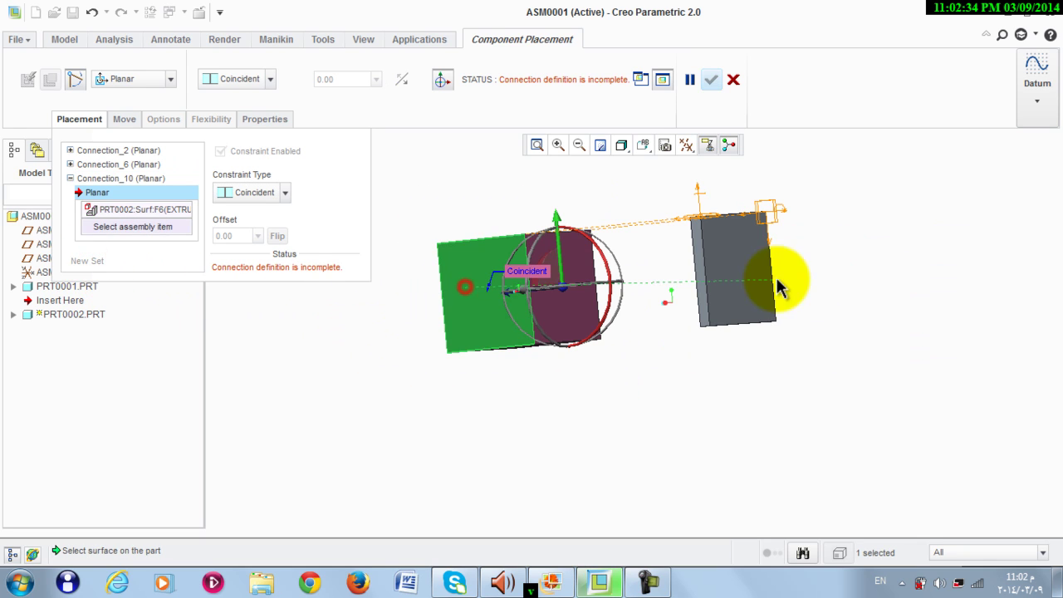
{"action": "left_click", "coordinate": [702, 245]}
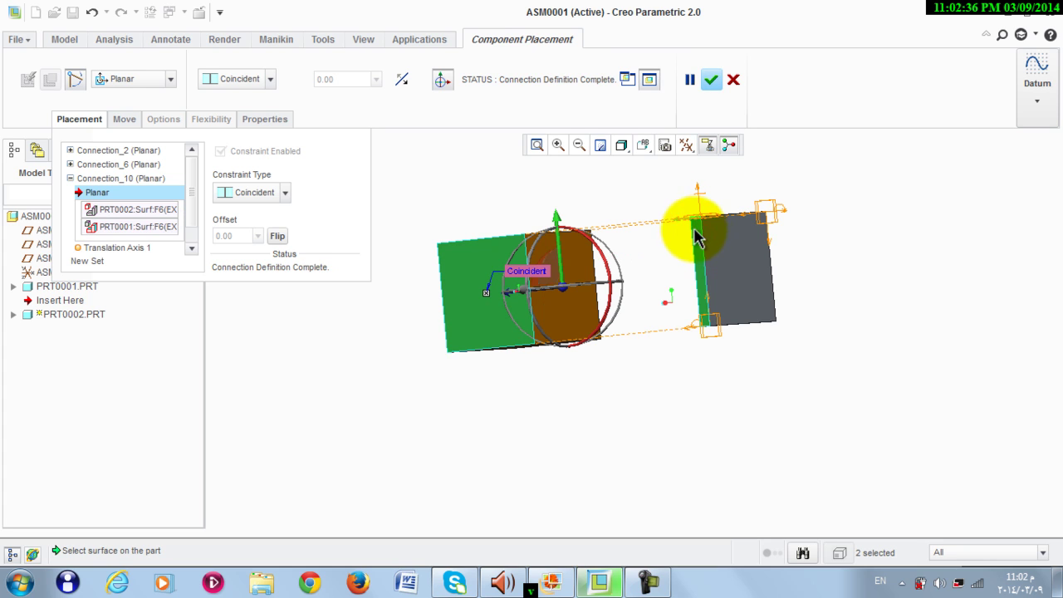
{"action": "left_click", "coordinate": [711, 78]}
{"action": "left_click", "coordinate": [628, 408]}
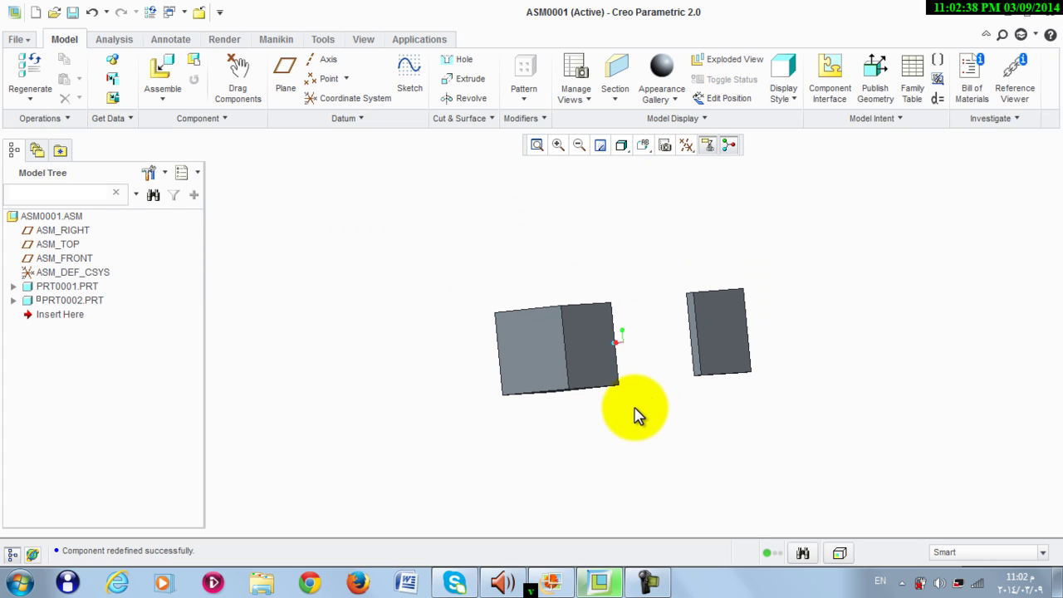
- Drag the block away from the thin plate, leaving the plate tilted away from the cube
{"action": "left_click", "coordinate": [238, 83]}
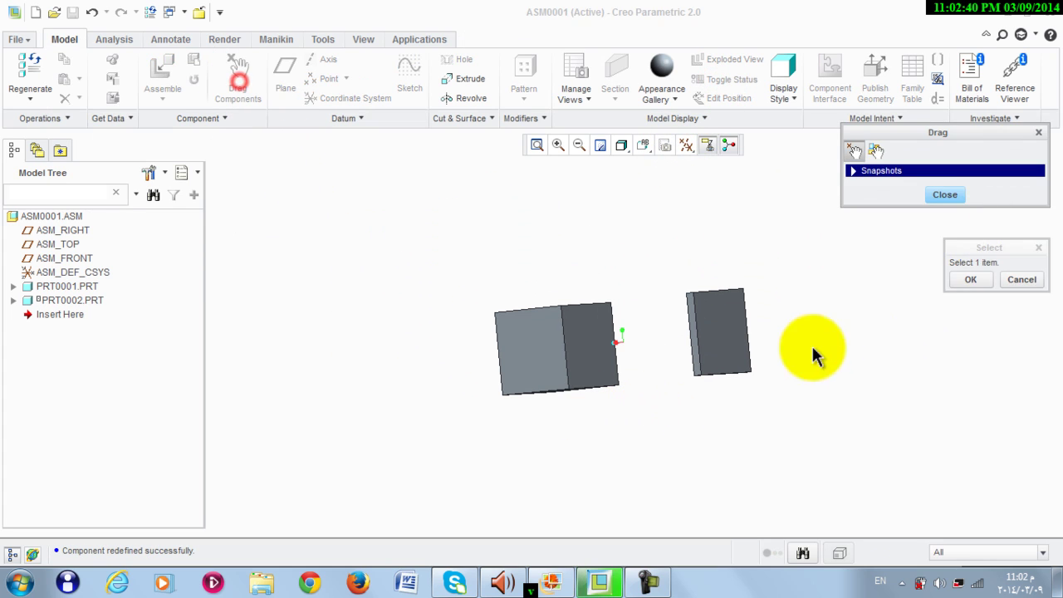
{"action": "left_click", "coordinate": [543, 326]}
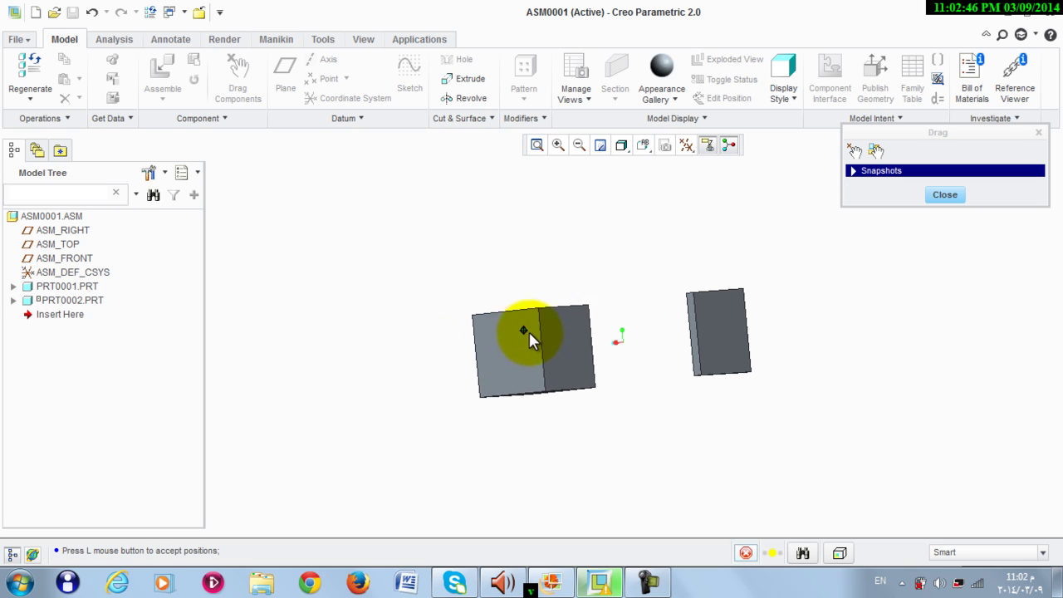
{"action": "left_click", "coordinate": [542, 339]}
{"action": "middle_click_drag", "start_coordinate": [542, 339], "coordinate": [582, 328]}
{"action": "left_click", "coordinate": [968, 279]}
{"action": "left_click", "coordinate": [945, 195]}
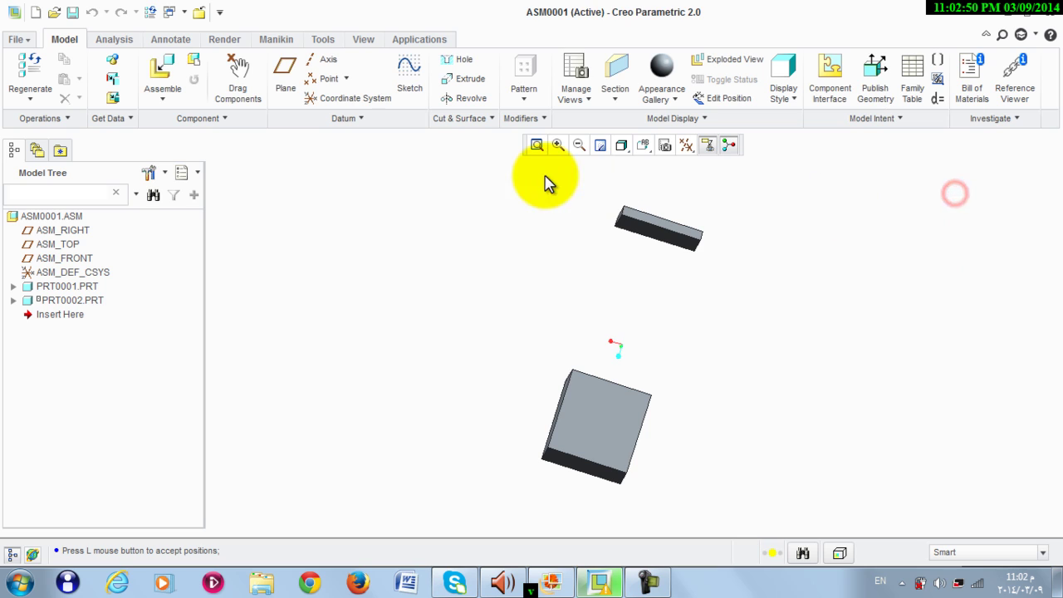
{"action": "middle_click_drag", "start_coordinate": [457, 273], "coordinate": [407, 215]}
- Switch to the Mechanism application and turn on datum point display
{"action": "left_click", "coordinate": [413, 41]}
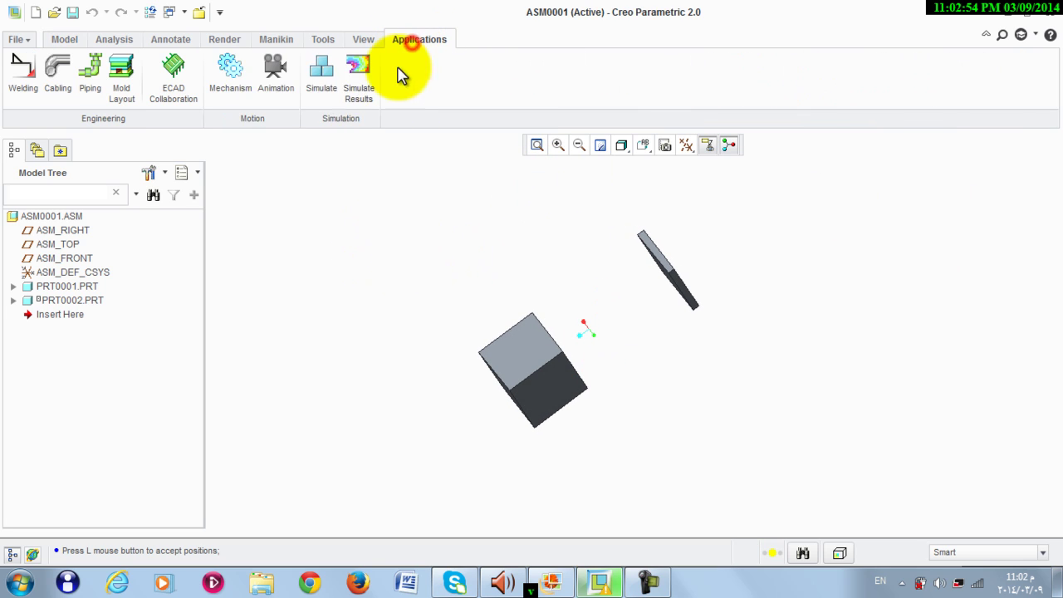
{"action": "left_click", "coordinate": [231, 71]}
{"action": "middle_click_drag", "start_coordinate": [465, 318], "coordinate": [469, 315]}
{"action": "left_click", "coordinate": [686, 145]}
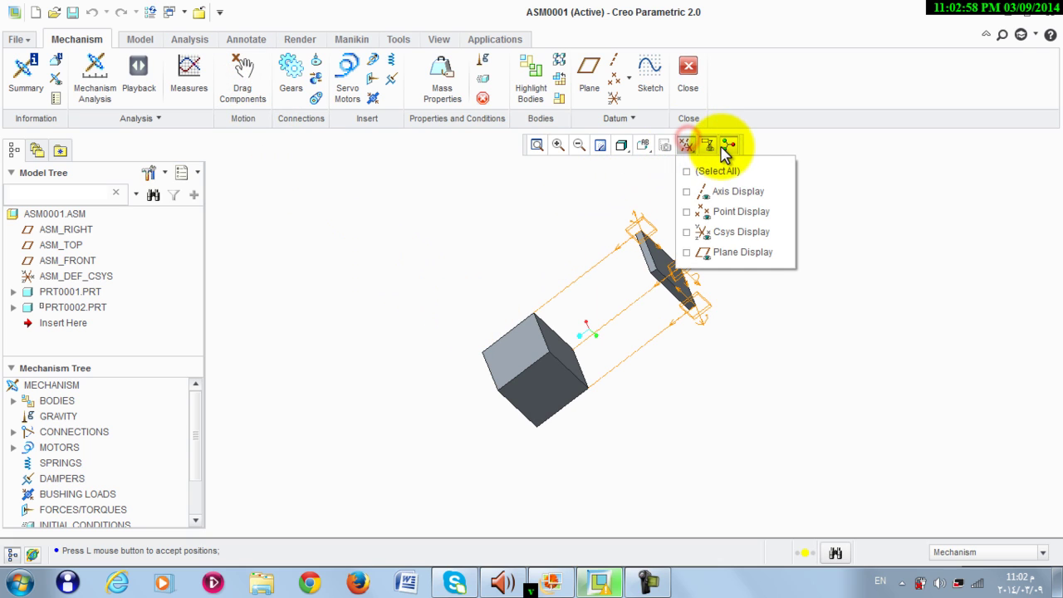
{"action": "left_click", "coordinate": [735, 211]}
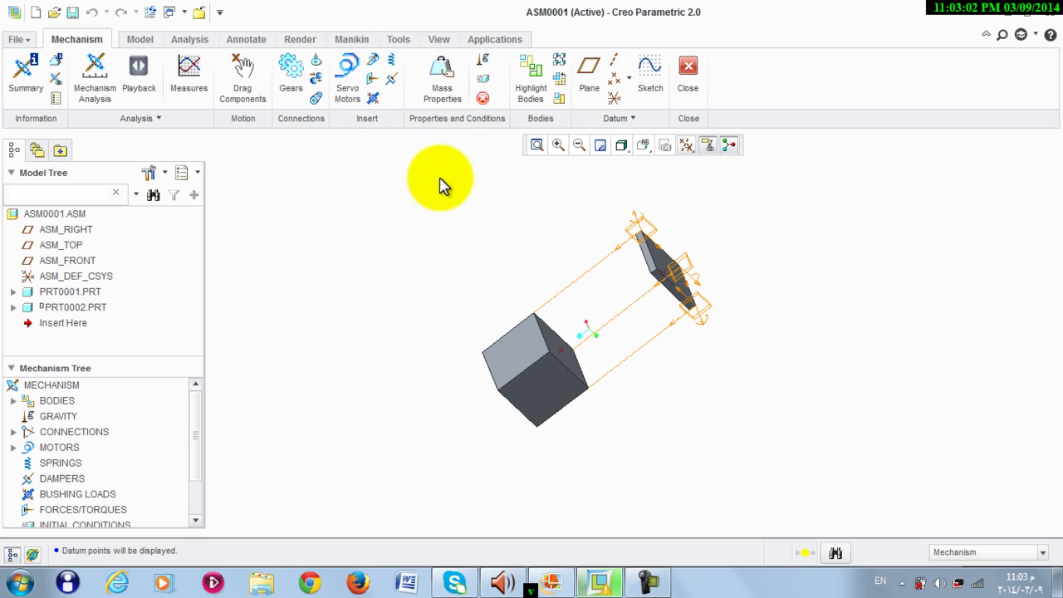
- Create Spring 1 between plate and cube with K 1000 and unstretched length 900 mm
{"action": "left_click", "coordinate": [397, 59]}
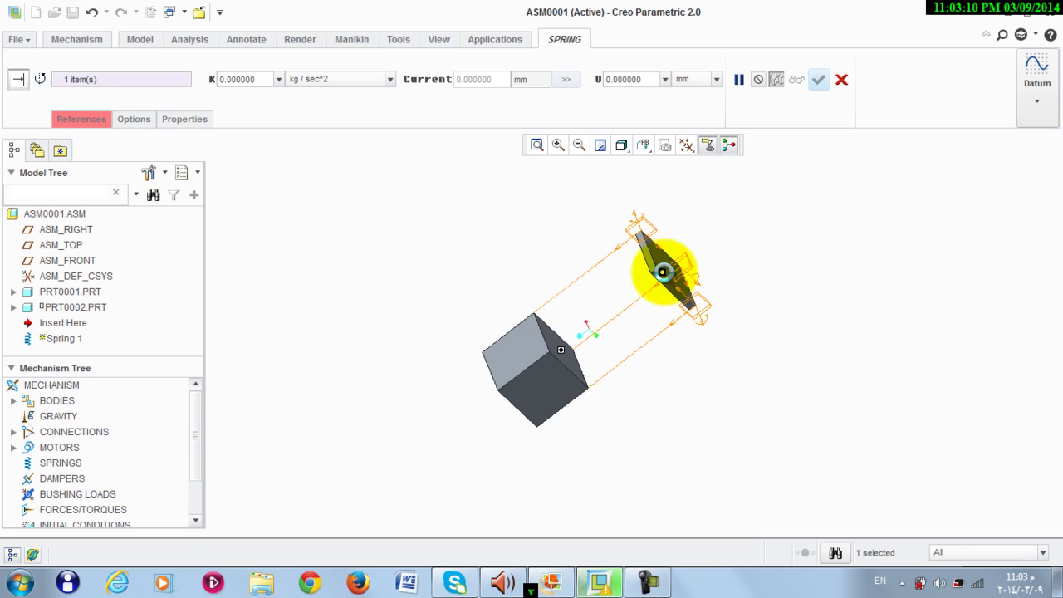
{"action": "left_click", "coordinate": [662, 272]}
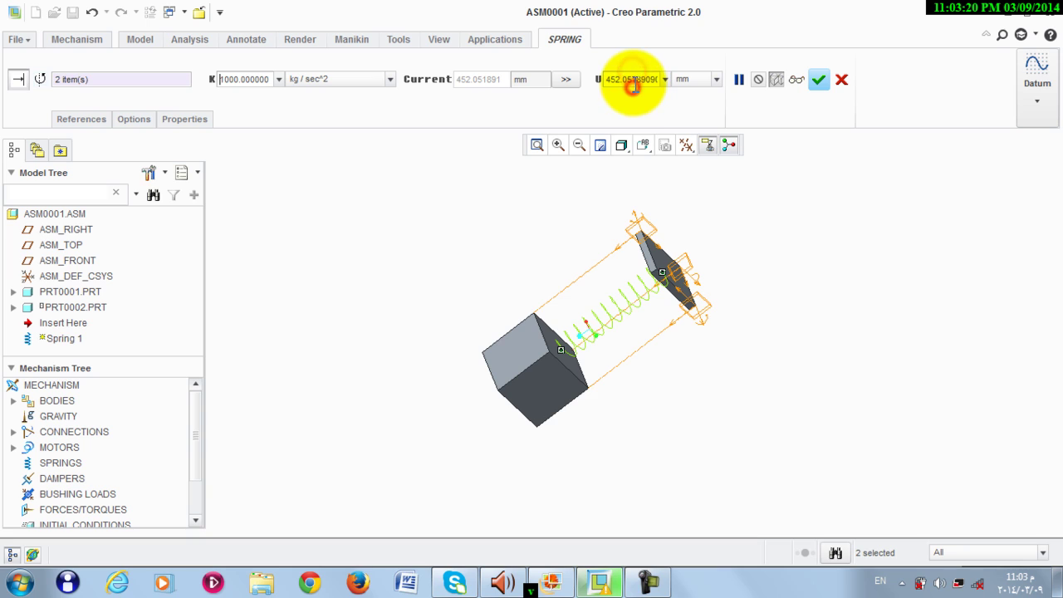
{"action": "type", "text": "00"}
{"action": "key", "text": "Return"}
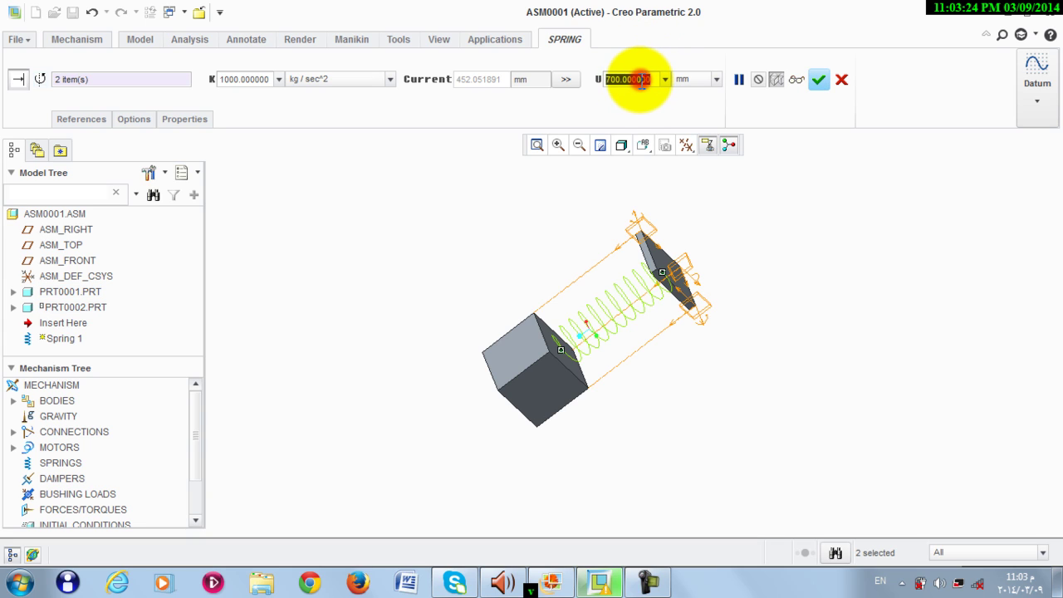
{"action": "type", "text": "900"}
{"action": "key", "text": "Return"}
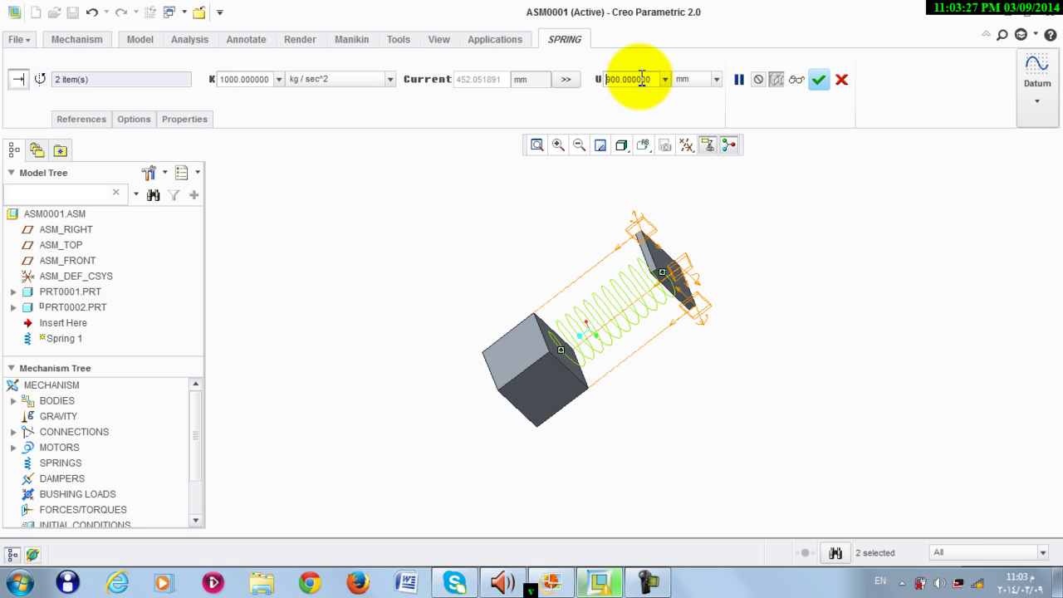
{"action": "left_click", "coordinate": [819, 80]}
{"action": "middle_click_drag", "start_coordinate": [462, 218], "coordinate": [601, 266]}
- Assign default mass properties to the block part PRT0002
{"action": "left_click", "coordinate": [440, 76]}
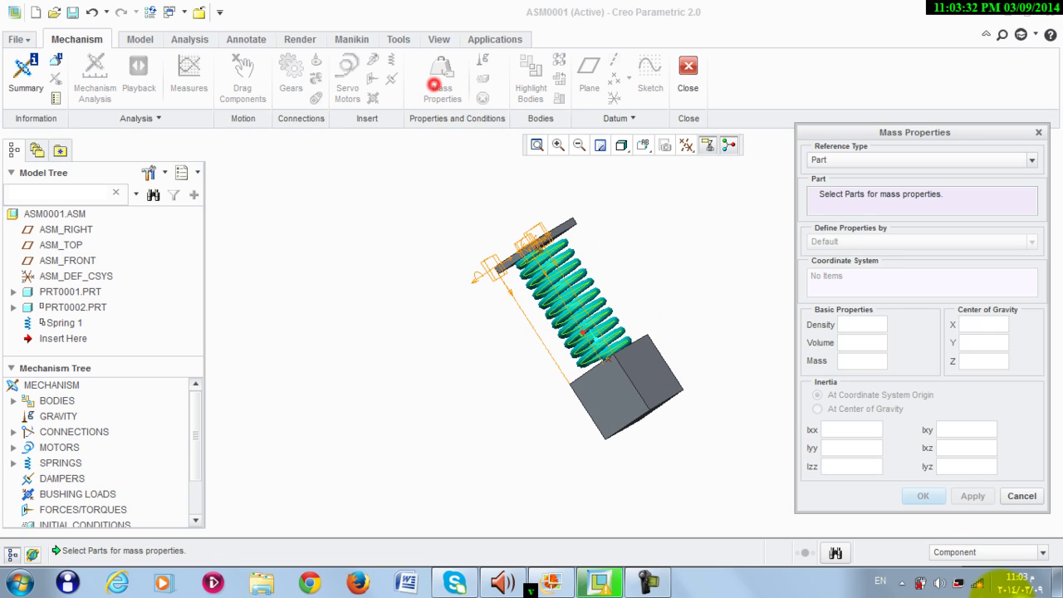
{"action": "left_click", "coordinate": [627, 391]}
{"action": "left_click", "coordinate": [972, 496]}
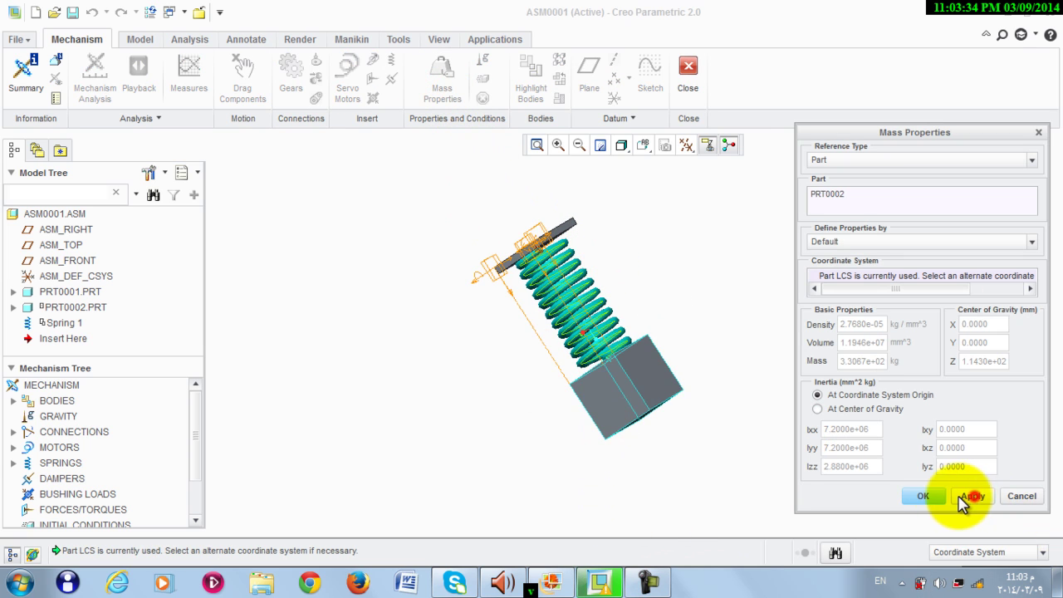
{"action": "left_click", "coordinate": [926, 493]}
- Assign default mass properties to plate PRT0001, giving mass 36.741 kg at density 2.7680e-05 kg/mm^3
{"action": "left_click", "coordinate": [440, 75]}
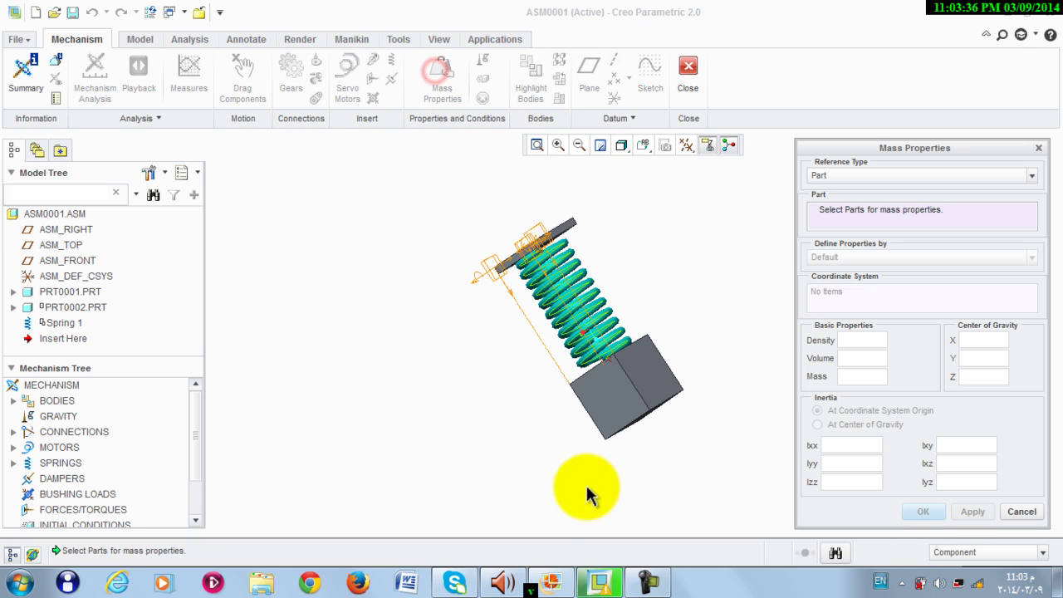
{"action": "left_click", "coordinate": [568, 225]}
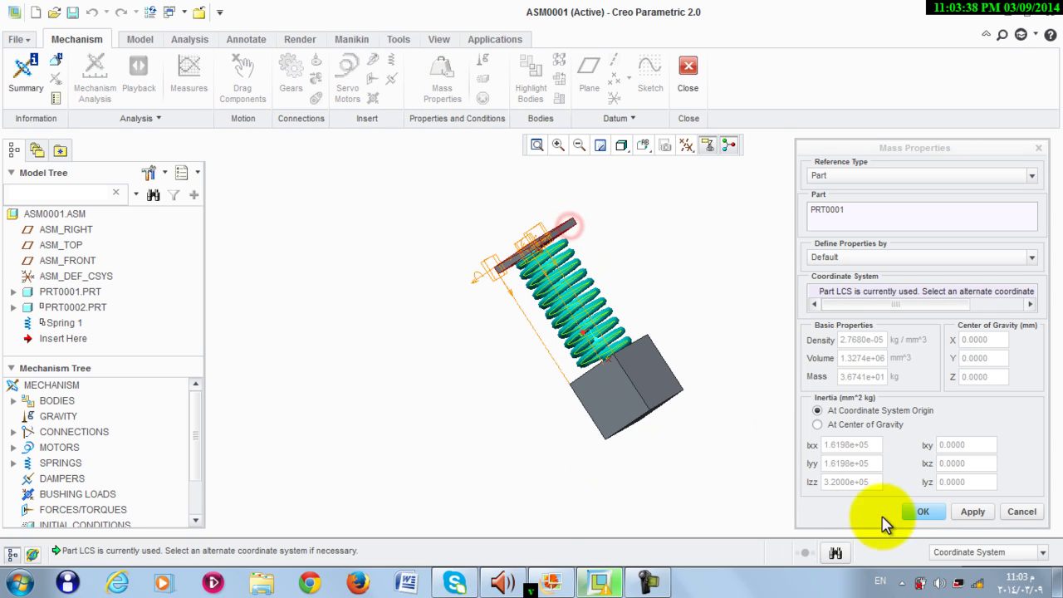
{"action": "left_click", "coordinate": [972, 511]}
{"action": "left_click", "coordinate": [913, 511]}
{"action": "left_click", "coordinate": [666, 246]}
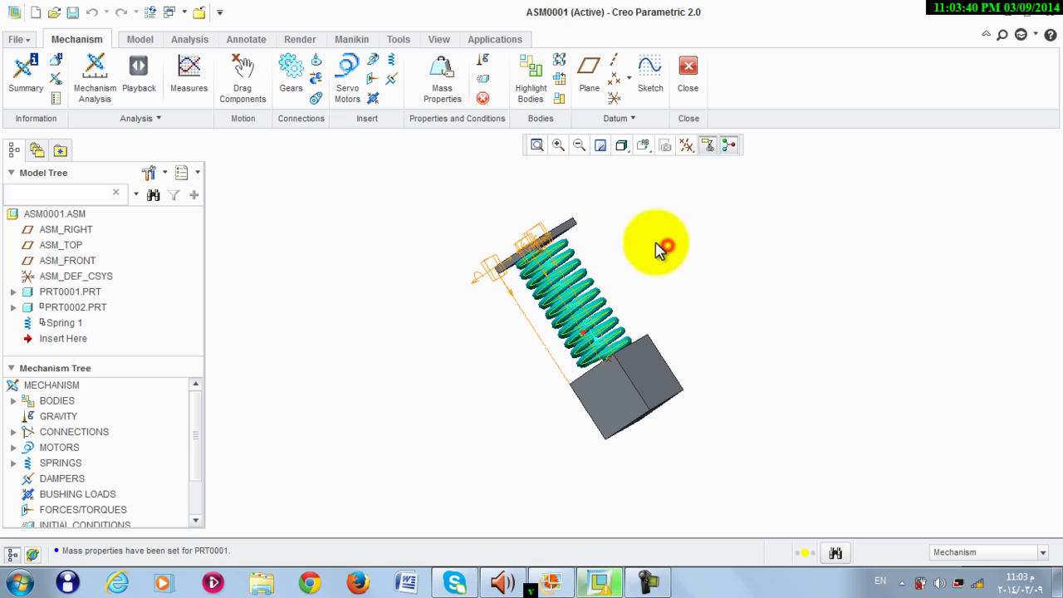
- Set the gravity direction's Y component to 0 and show the model in wireframe
{"action": "left_click", "coordinate": [482, 71]}
{"action": "middle_click_drag", "start_coordinate": [688, 256], "coordinate": [796, 264]}
{"action": "left_click", "coordinate": [926, 223]}
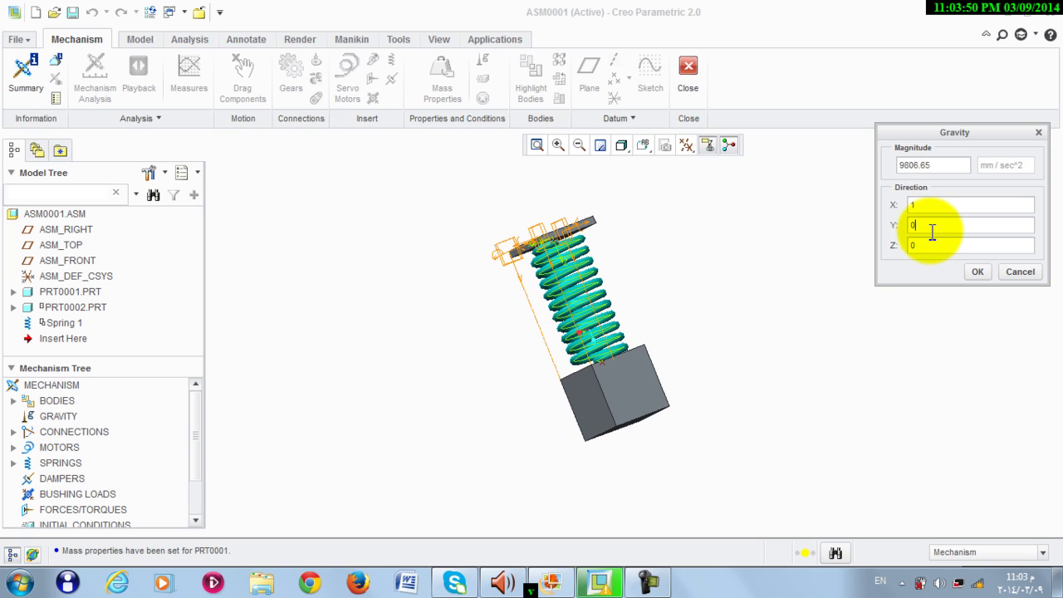
{"action": "middle_click_drag", "start_coordinate": [704, 292], "coordinate": [622, 320]}
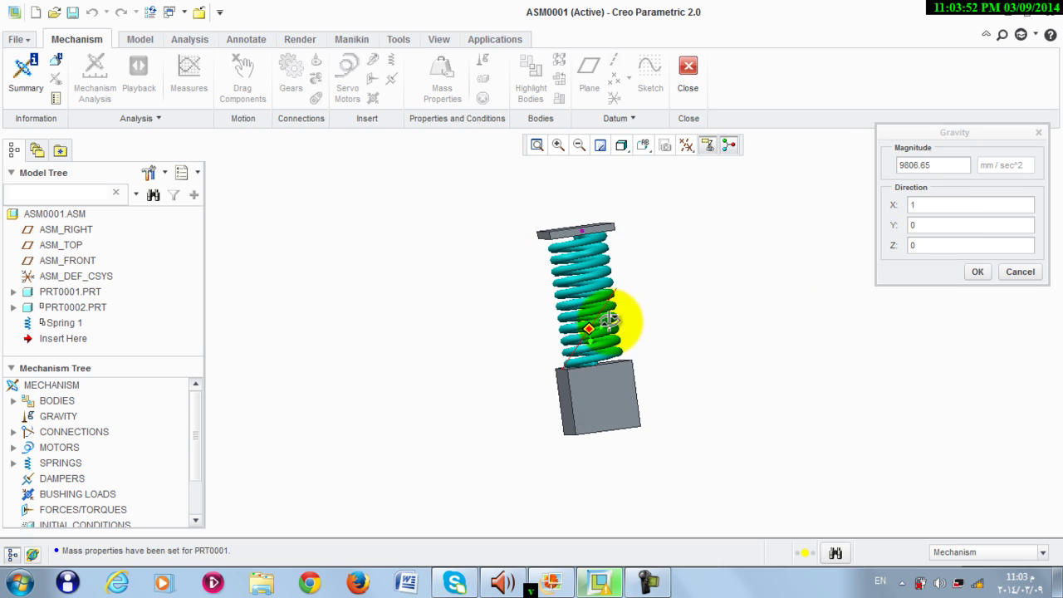
{"action": "left_click", "coordinate": [621, 147]}
{"action": "left_click", "coordinate": [640, 254]}
{"action": "middle_click_drag", "start_coordinate": [640, 254], "coordinate": [690, 230]}
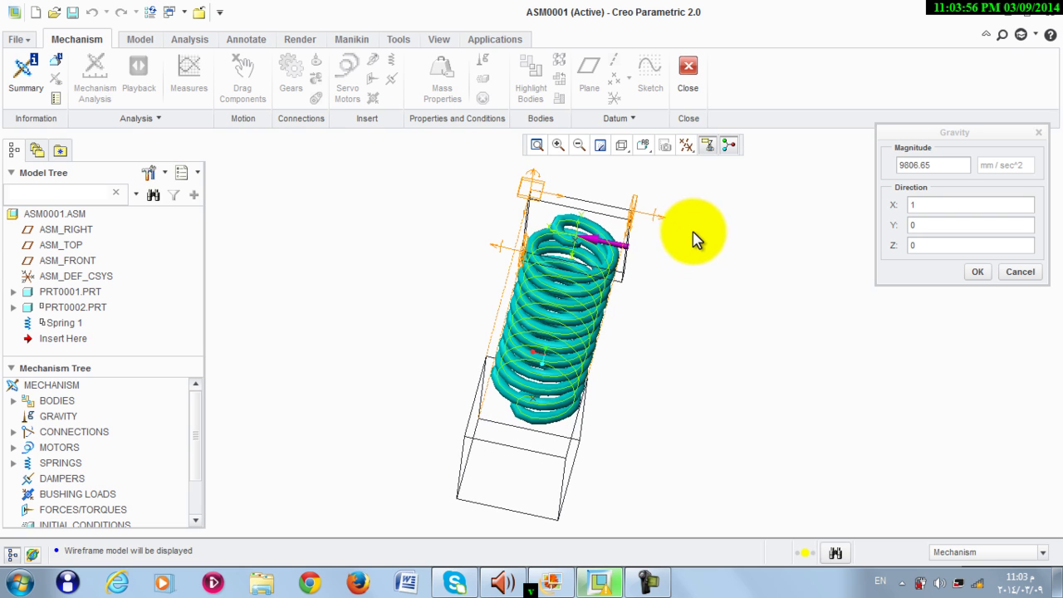
- Show coordinate systems and set gravity direction Z to 1, giving 9806.65 mm/sec^2 along Z
{"action": "left_click", "coordinate": [685, 149]}
{"action": "left_click", "coordinate": [703, 232]}
{"action": "middle_click_drag", "start_coordinate": [732, 374], "coordinate": [700, 368]}
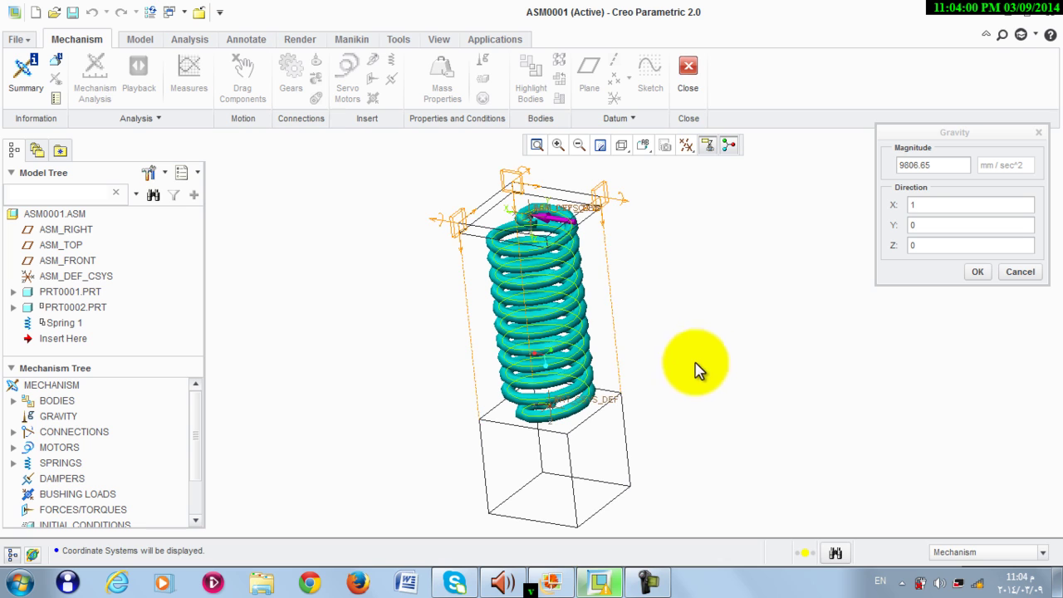
{"action": "scroll", "coordinate": [586, 429], "scroll_direction": "down", "scroll_amount": 3}
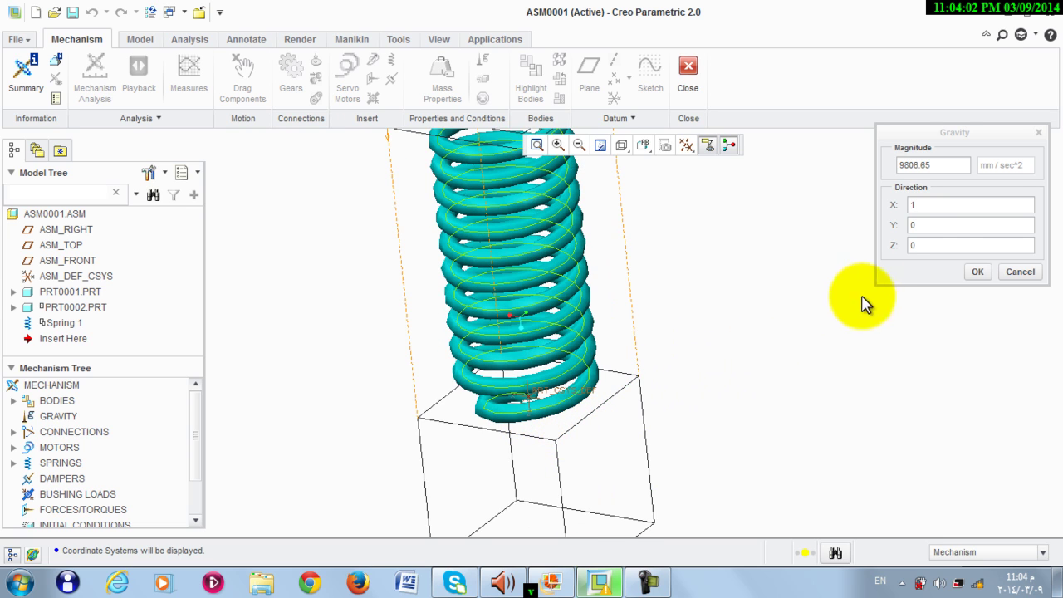
{"action": "double_click", "coordinate": [935, 245]}
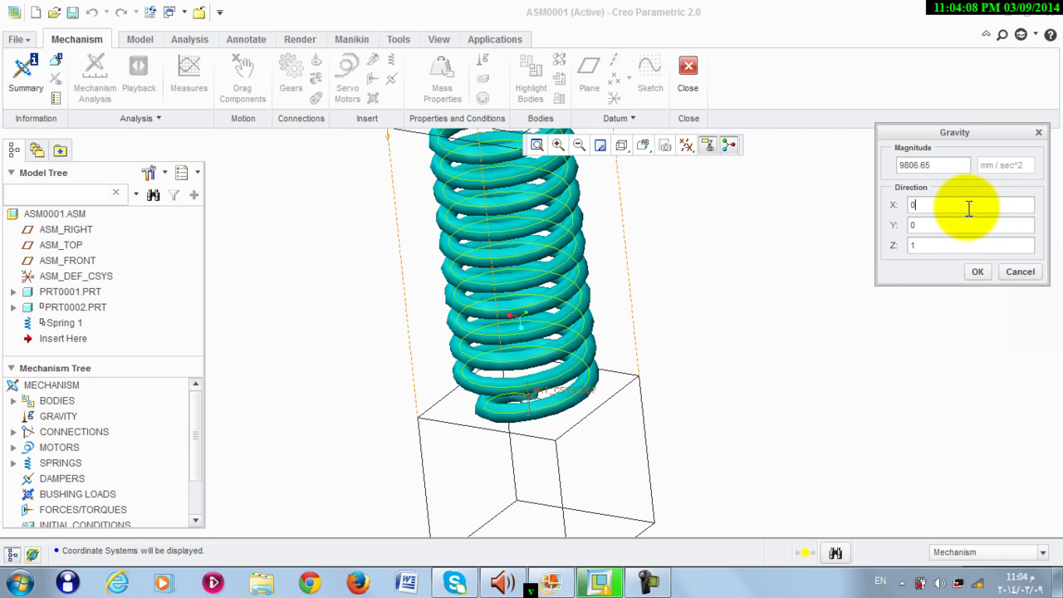
{"action": "scroll", "coordinate": [451, 260], "scroll_direction": "up", "scroll_amount": 3}
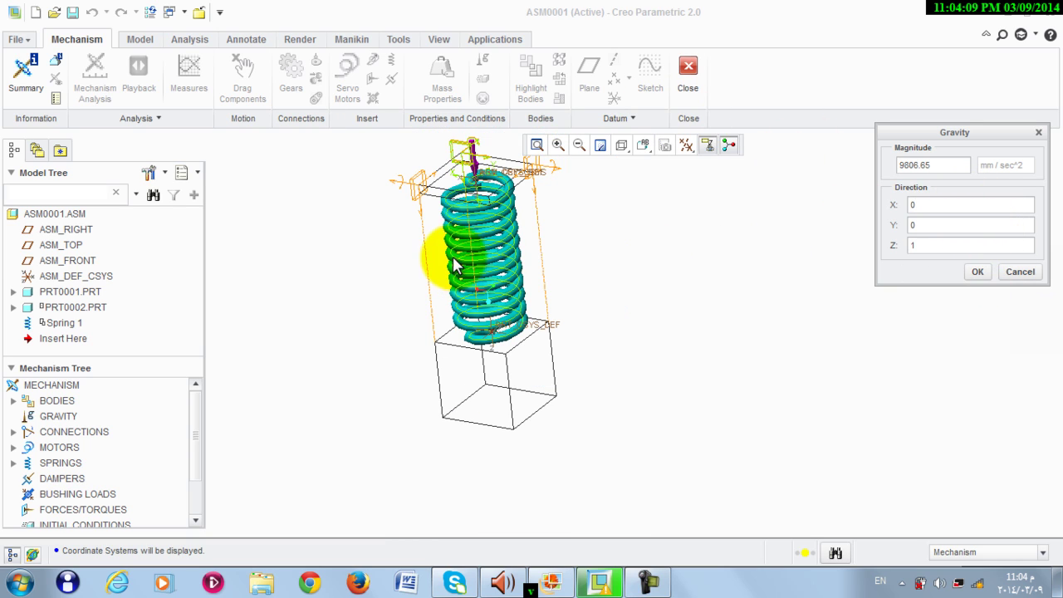
{"action": "left_click", "coordinate": [978, 274]}
{"action": "left_click", "coordinate": [621, 145]}
- Restore shaded display and define AnalysisDefinition1 as a Dynamic analysis with duration value 1
{"action": "left_click", "coordinate": [636, 171]}
{"action": "middle_click_drag", "start_coordinate": [669, 330], "coordinate": [694, 290]}
{"action": "left_click", "coordinate": [96, 83]}
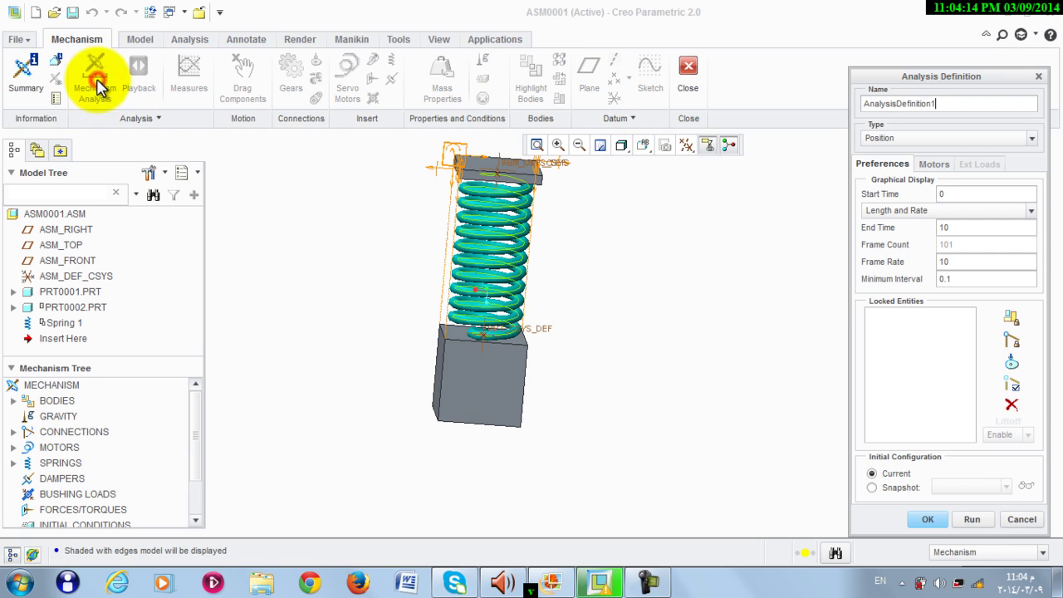
{"action": "left_click", "coordinate": [887, 136]}
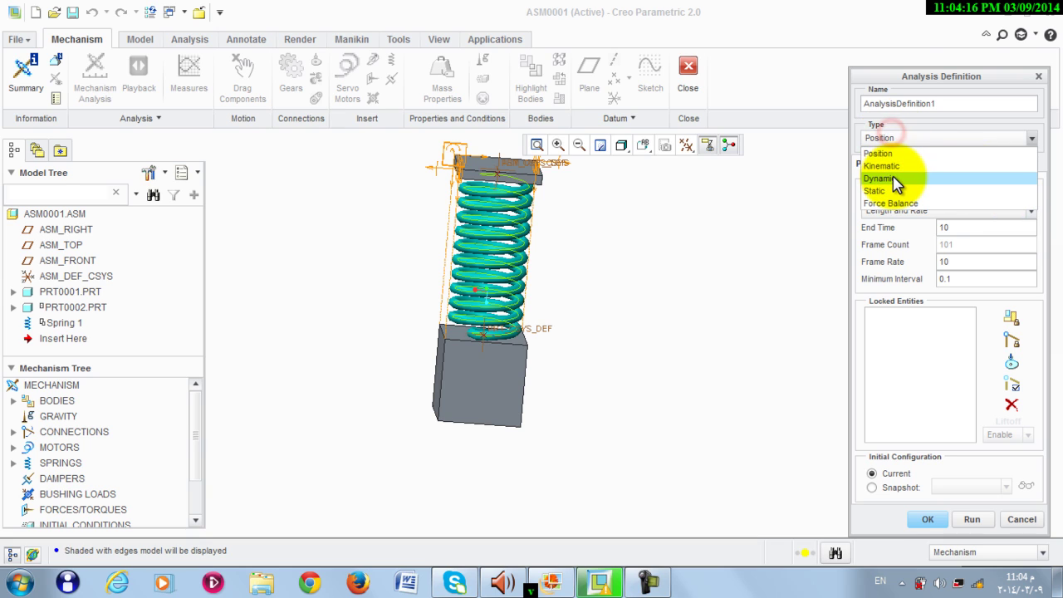
{"action": "left_click", "coordinate": [893, 178]}
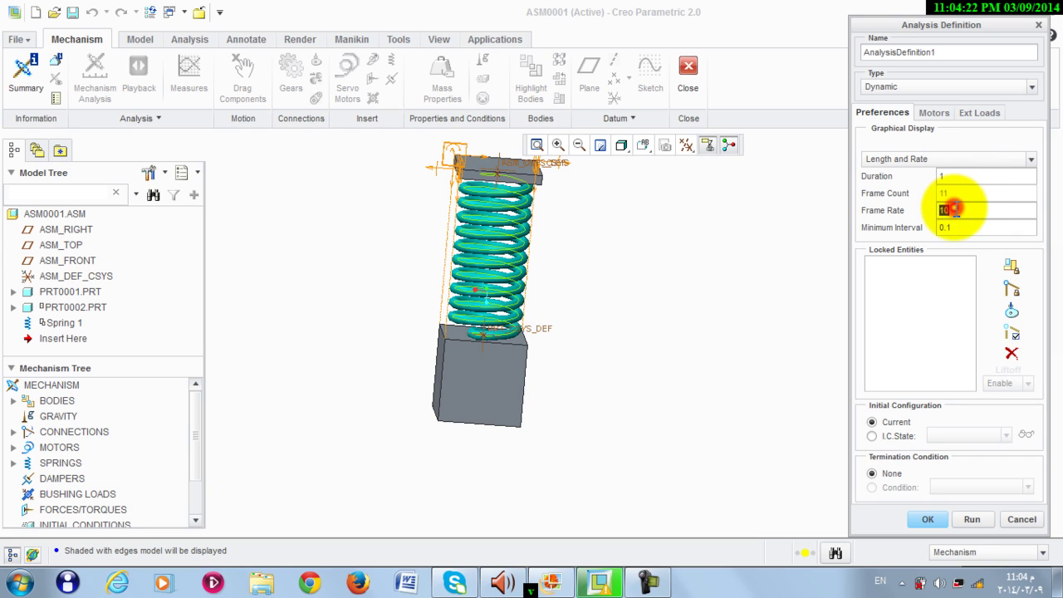
{"action": "type", "text": "1"}
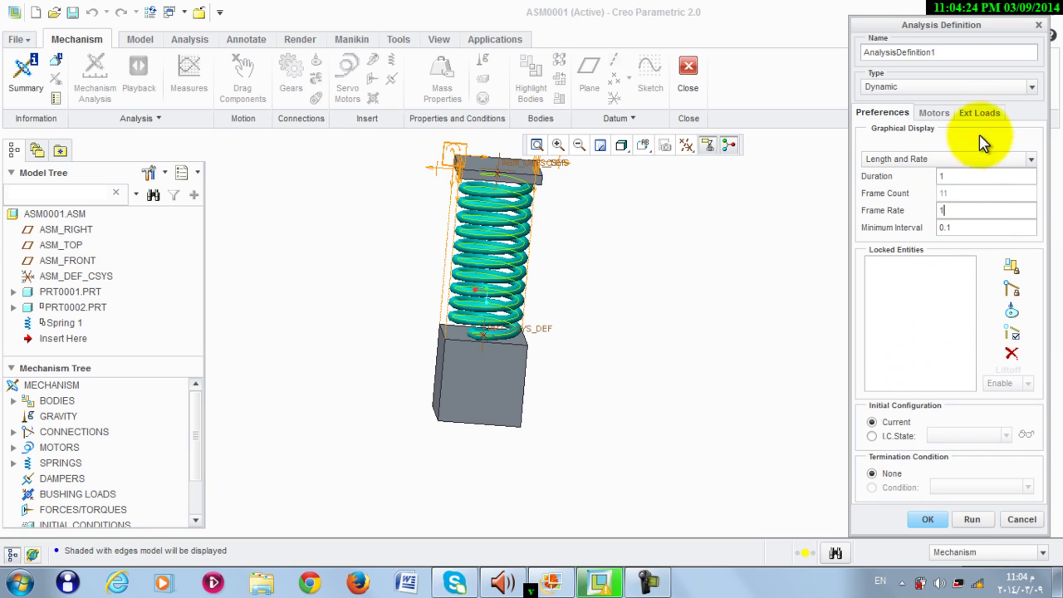
- Enable gravity under external loads, run the analysis and keep it
{"action": "left_click", "coordinate": [986, 112]}
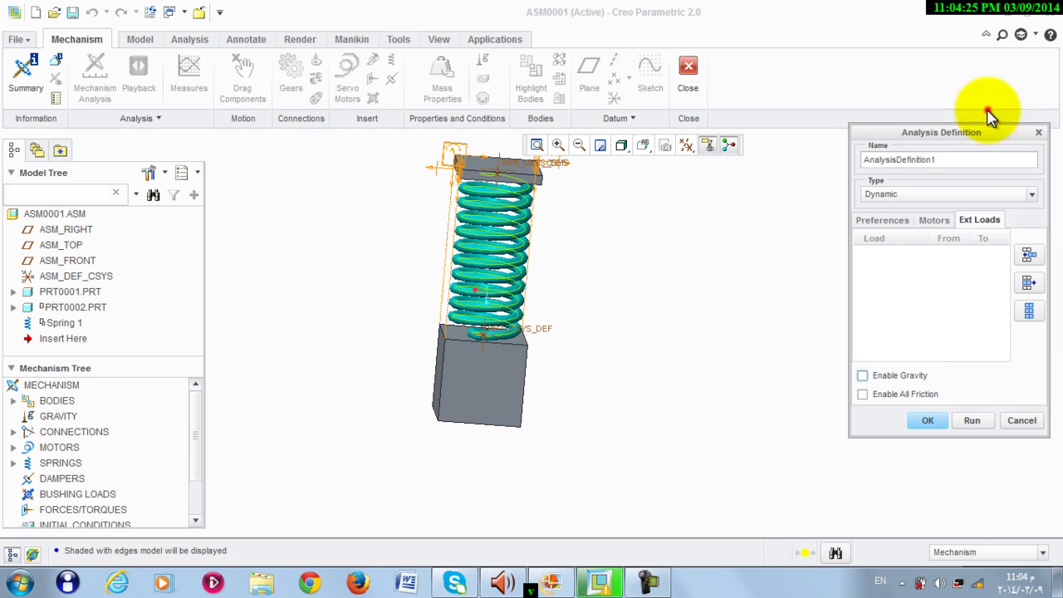
{"action": "left_click", "coordinate": [903, 382]}
{"action": "scroll", "coordinate": [680, 410], "scroll_direction": "down", "scroll_amount": 2}
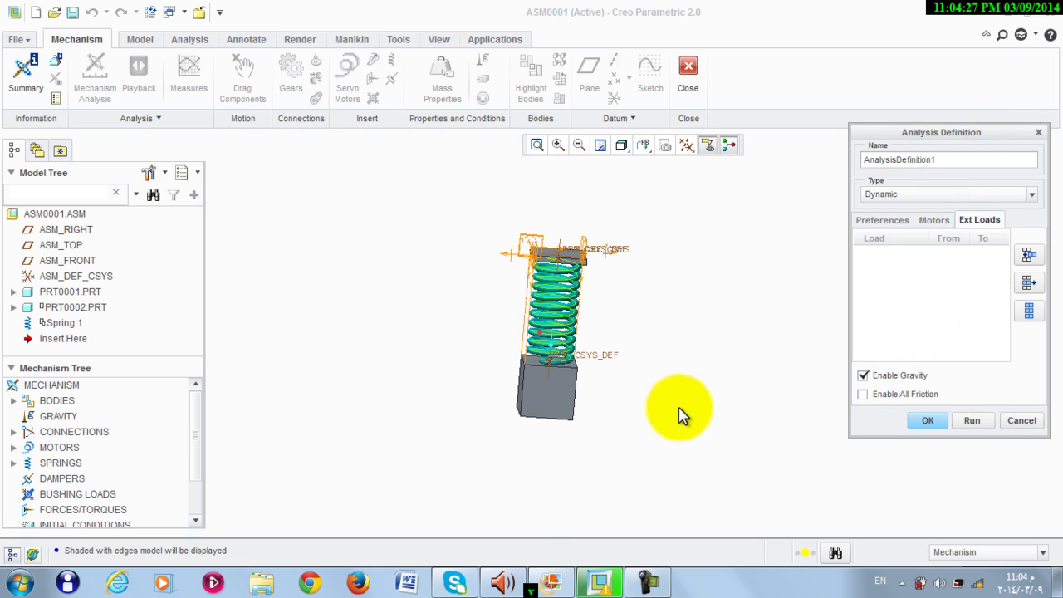
{"action": "left_click", "coordinate": [971, 420]}
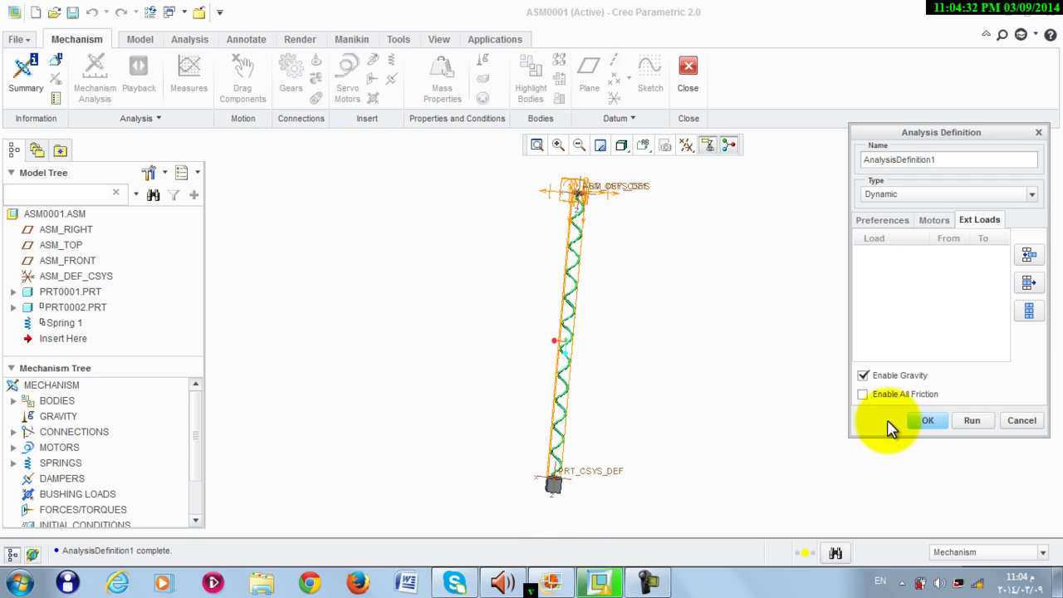
{"action": "left_click", "coordinate": [930, 422]}
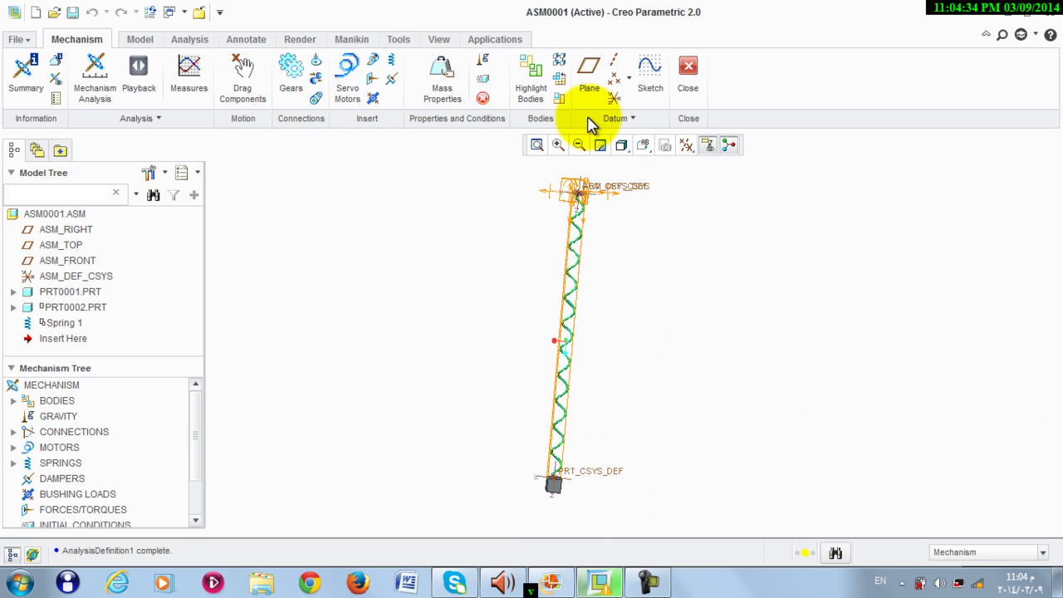
- Drag the bottom block back up to its rest position just below the coiled spring
{"action": "left_click", "coordinate": [241, 80]}
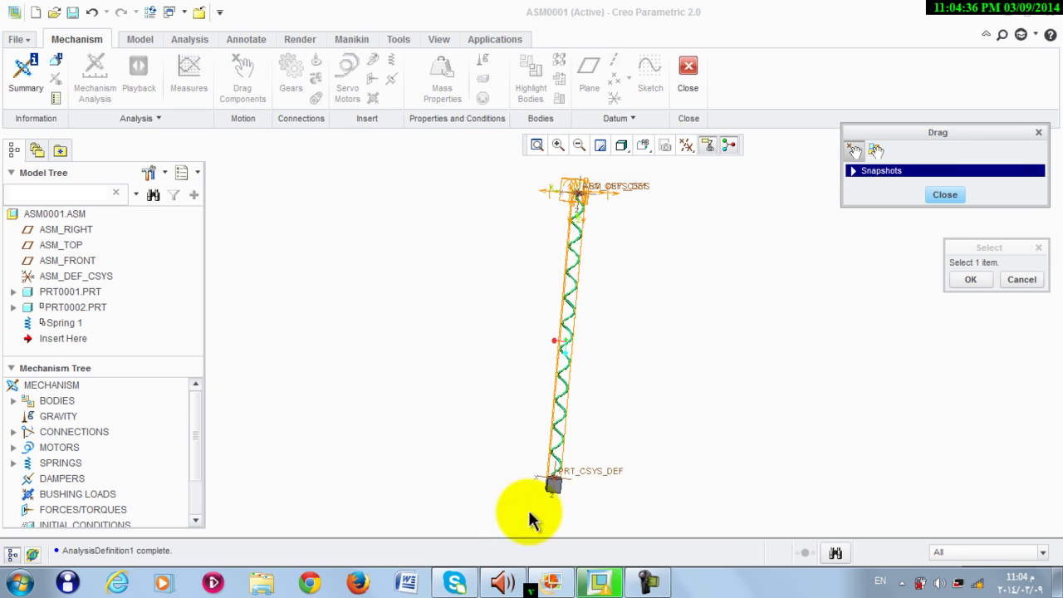
{"action": "left_click", "coordinate": [553, 484]}
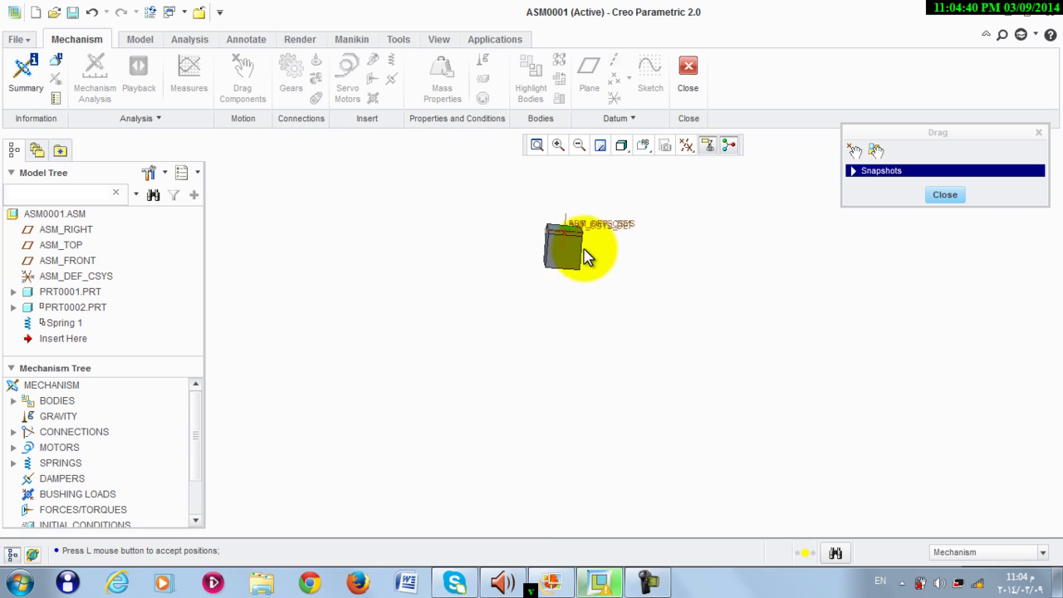
{"action": "left_click", "coordinate": [565, 357]}
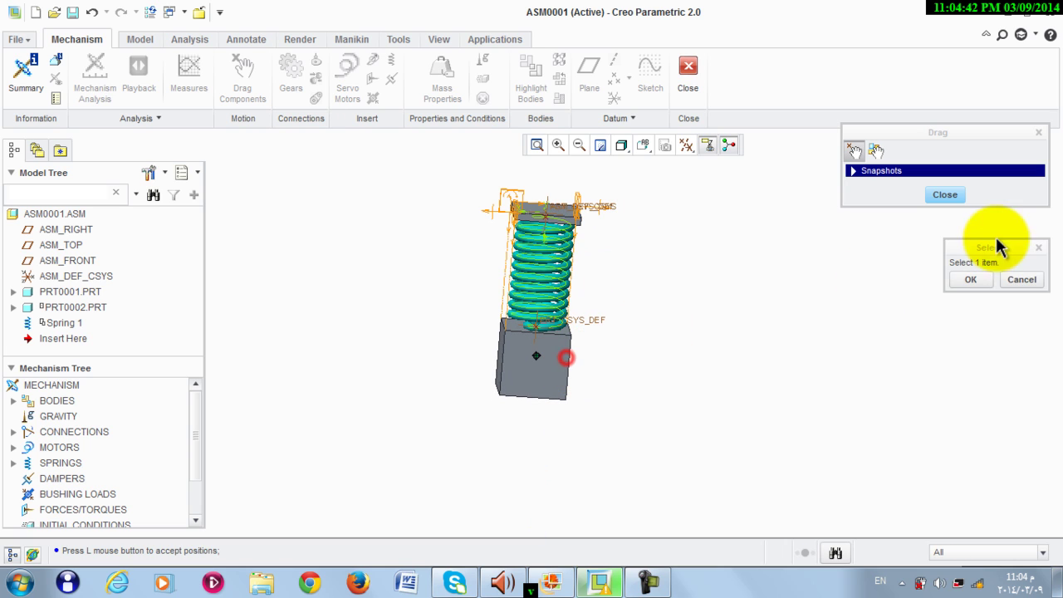
{"action": "left_click", "coordinate": [945, 194]}
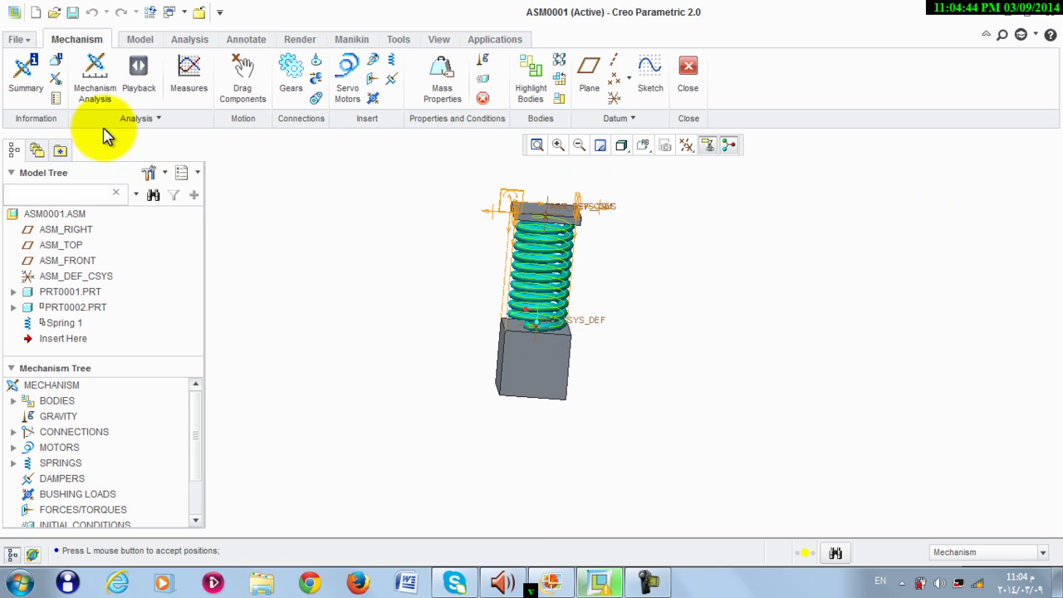
- Edit Spring 1's definition to raise its stiffness K to 5000 kg/sec^2
{"action": "right_click", "coordinate": [67, 330]}
{"action": "left_click", "coordinate": [123, 409]}
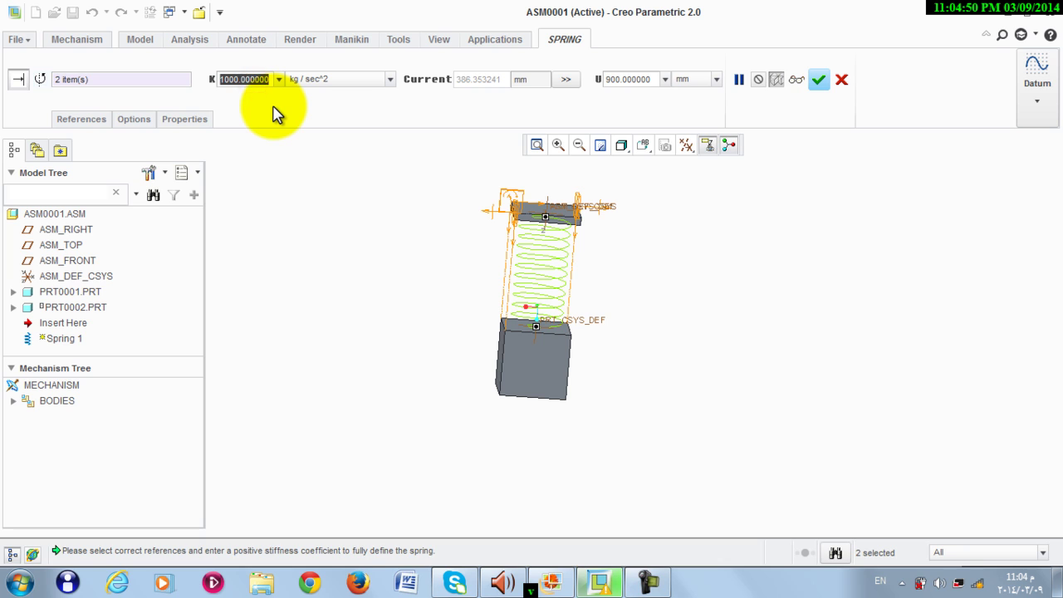
{"action": "type", "text": "50"}
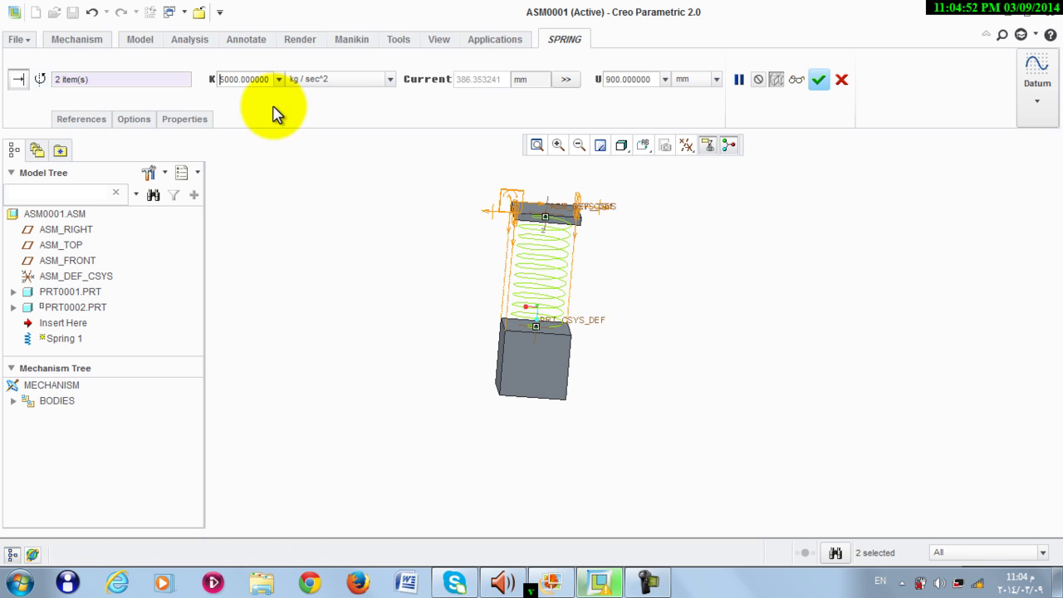
{"action": "left_click", "coordinate": [819, 79]}
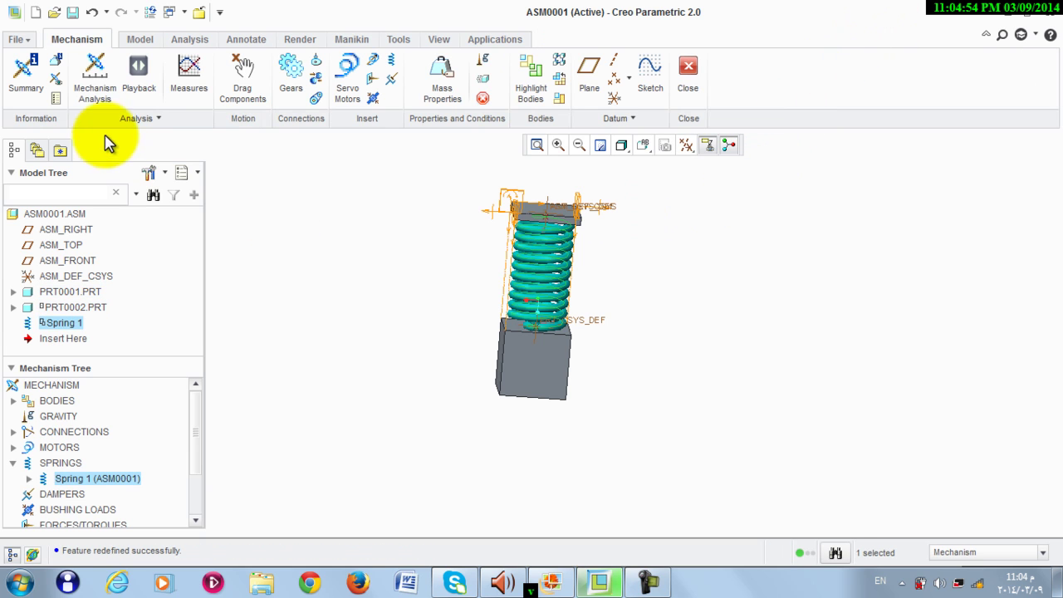
{"action": "left_click", "coordinate": [95, 77]}
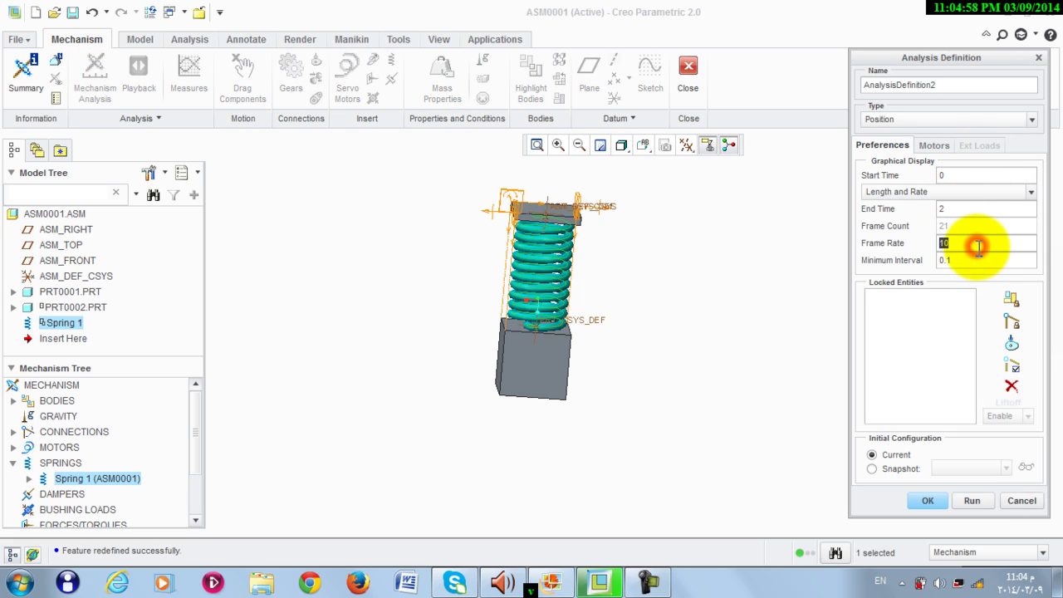
- Make AnalysisDefinition2 a Dynamic analysis with gravity enabled, then run and keep it
{"action": "left_click", "coordinate": [926, 119]}
{"action": "left_click", "coordinate": [893, 157]}
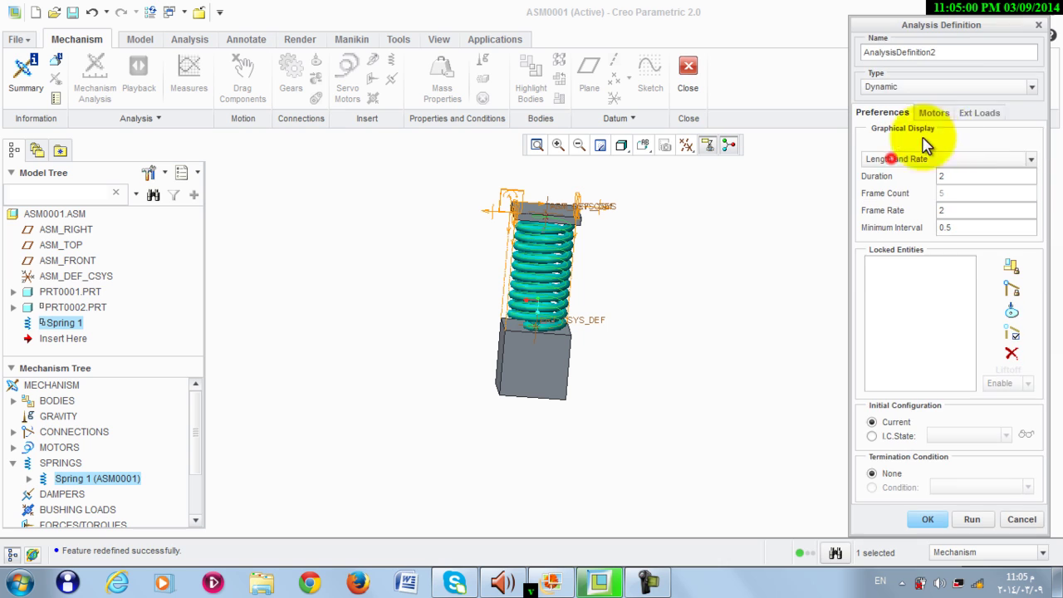
{"action": "left_click", "coordinate": [984, 113]}
{"action": "left_click", "coordinate": [901, 300]}
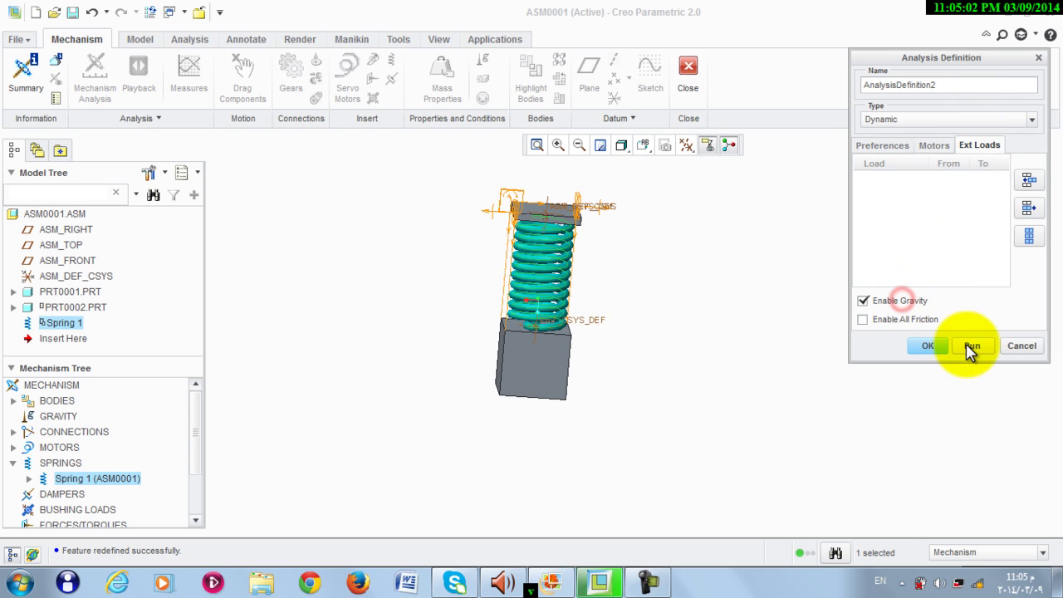
{"action": "left_click", "coordinate": [970, 347]}
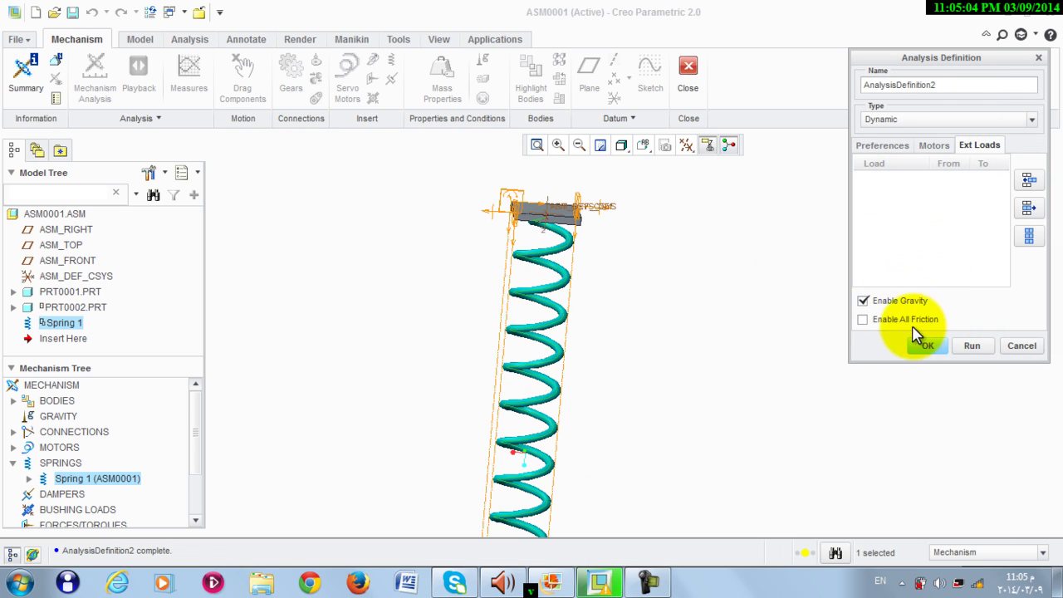
{"action": "left_click", "coordinate": [926, 345]}
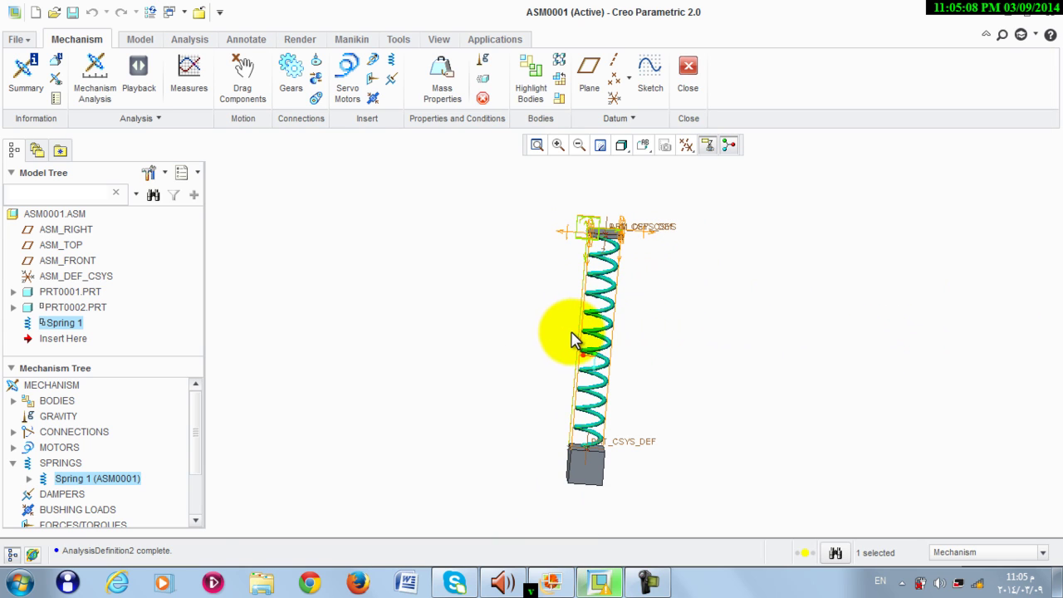
- Regenerate the assembly and drag the bottom block back to its rest position
{"action": "left_click", "coordinate": [807, 553]}
{"action": "left_click", "coordinate": [558, 508]}
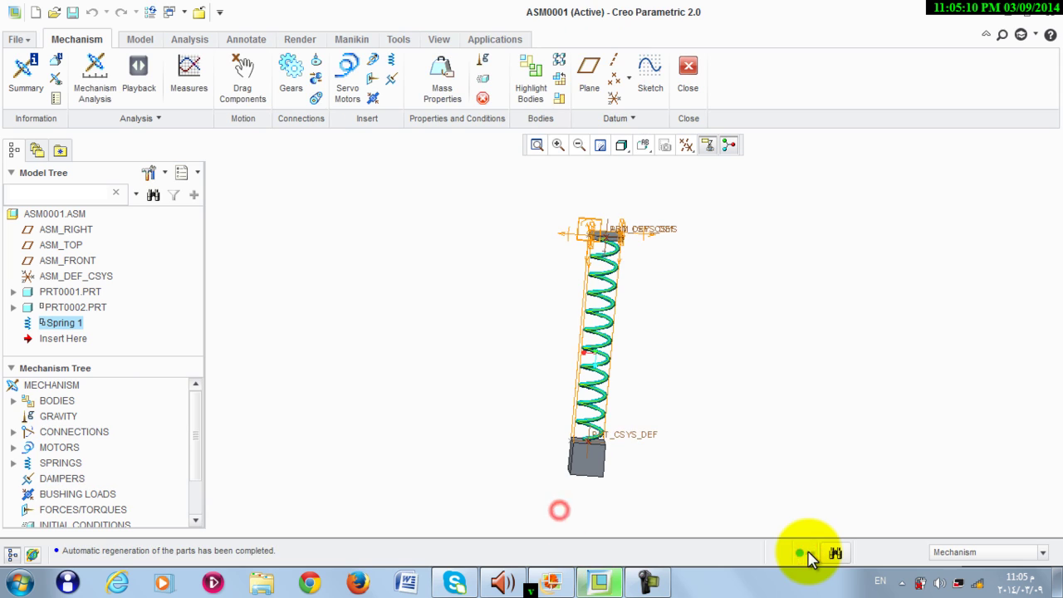
{"action": "left_click", "coordinate": [242, 77]}
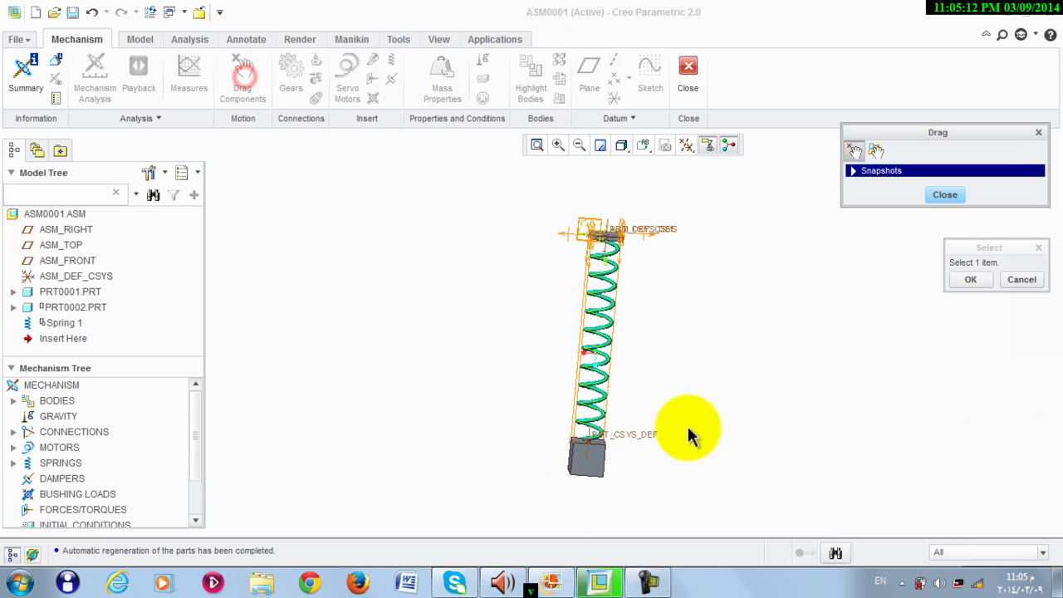
{"action": "left_click", "coordinate": [584, 471]}
{"action": "left_click", "coordinate": [581, 320]}
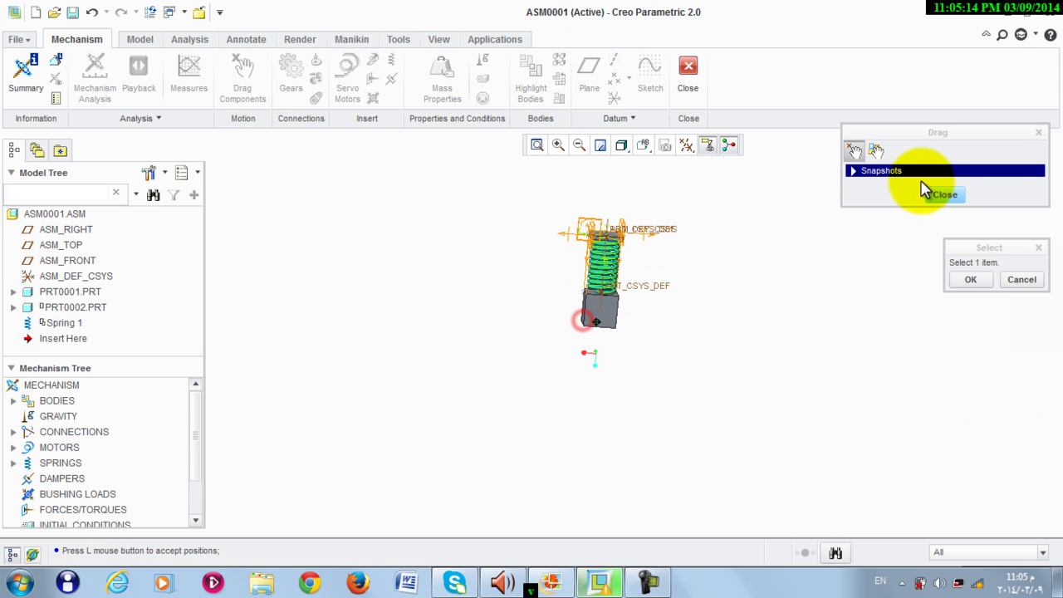
{"action": "left_click", "coordinate": [935, 192]}
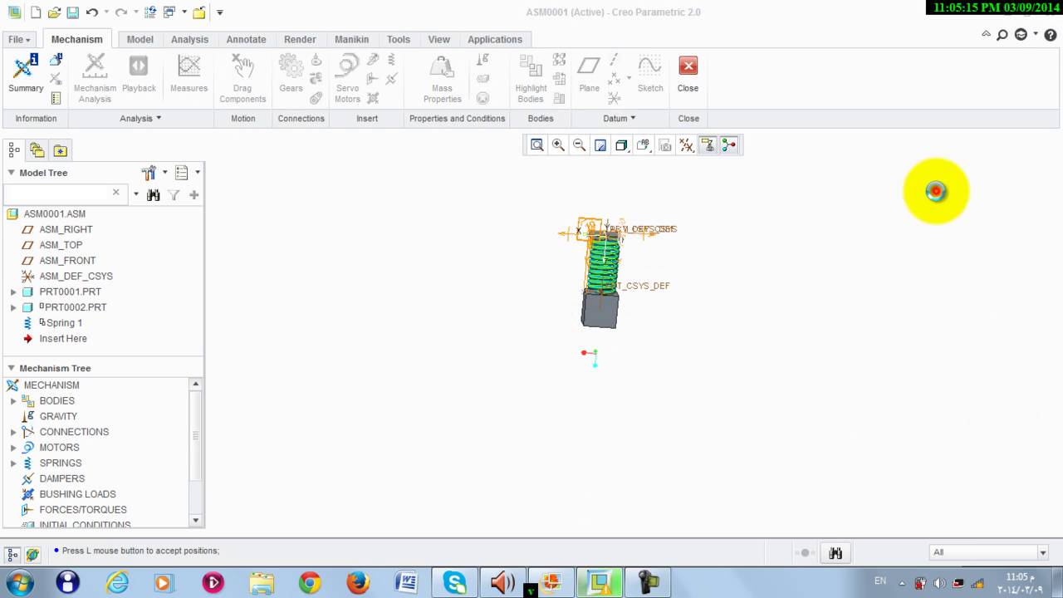
- Edit Spring 1's definition to set its stiffness K to 7000 kg/sec^2
{"action": "right_click", "coordinate": [50, 329]}
{"action": "left_click", "coordinate": [117, 396]}
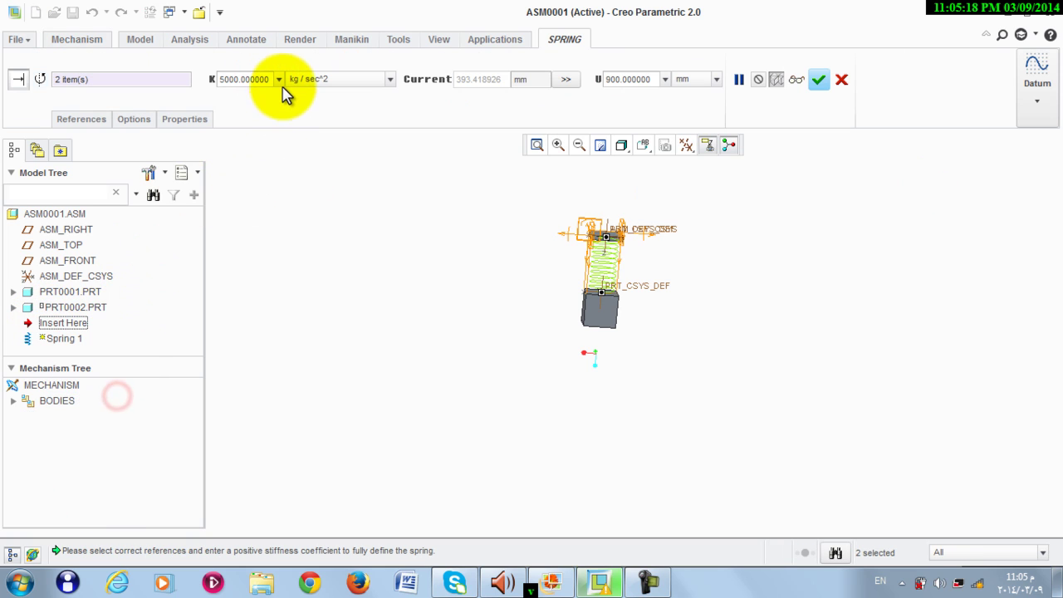
{"action": "type", "text": "7"}
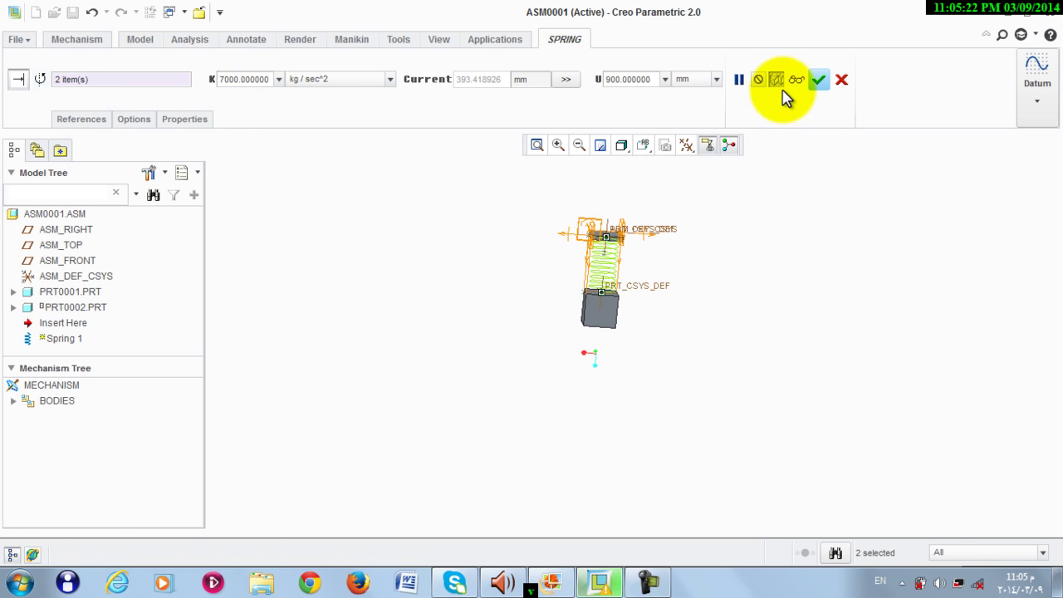
{"action": "left_click", "coordinate": [819, 80]}
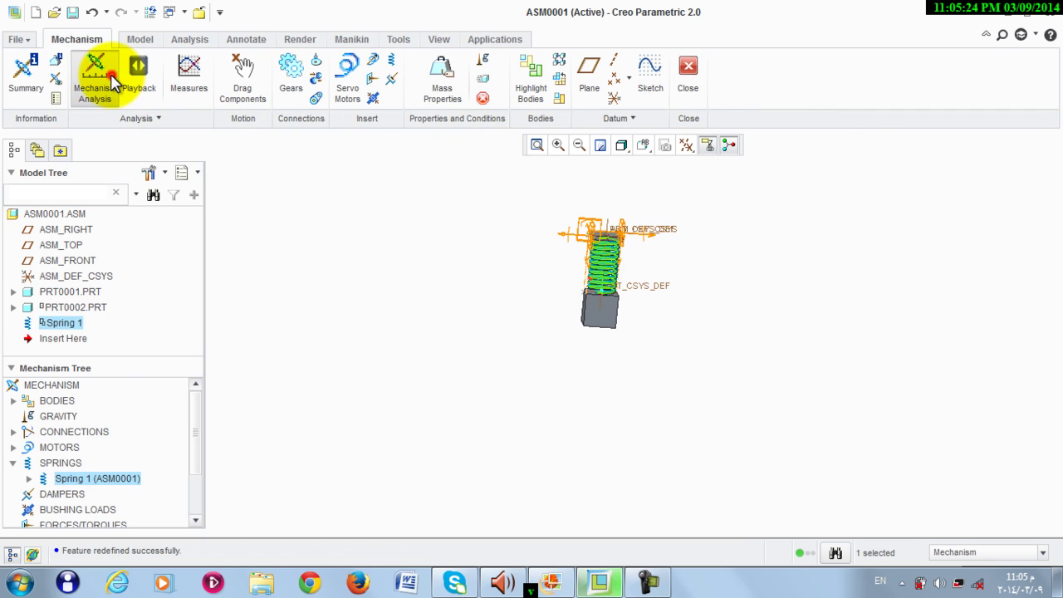
- Run AnalysisDefinition3 as a Dynamic analysis with 10 s duration, frame rate 2 and gravity enabled
{"action": "left_click", "coordinate": [98, 74]}
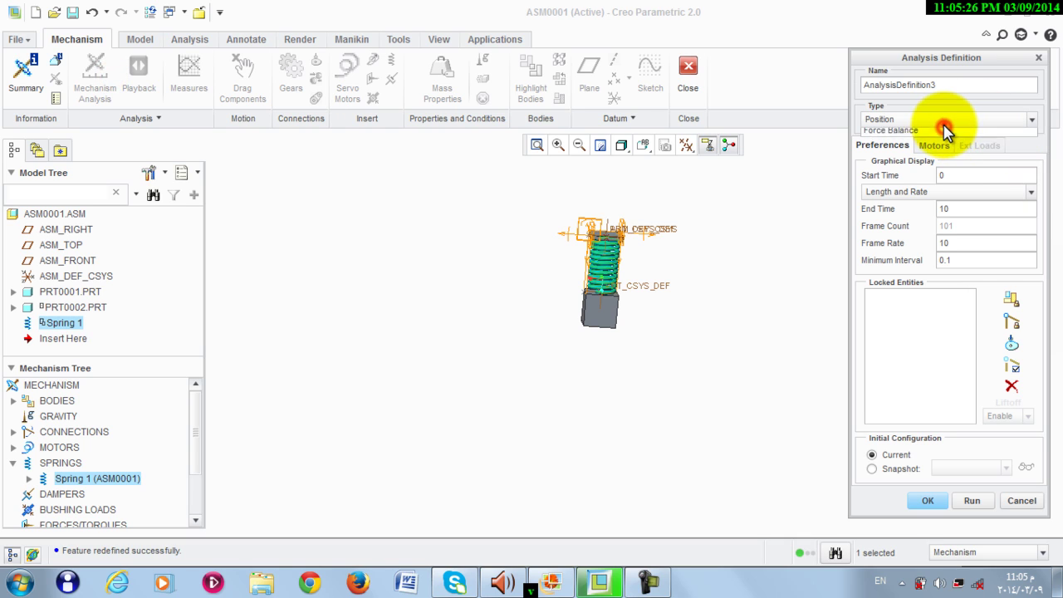
{"action": "left_click", "coordinate": [923, 155]}
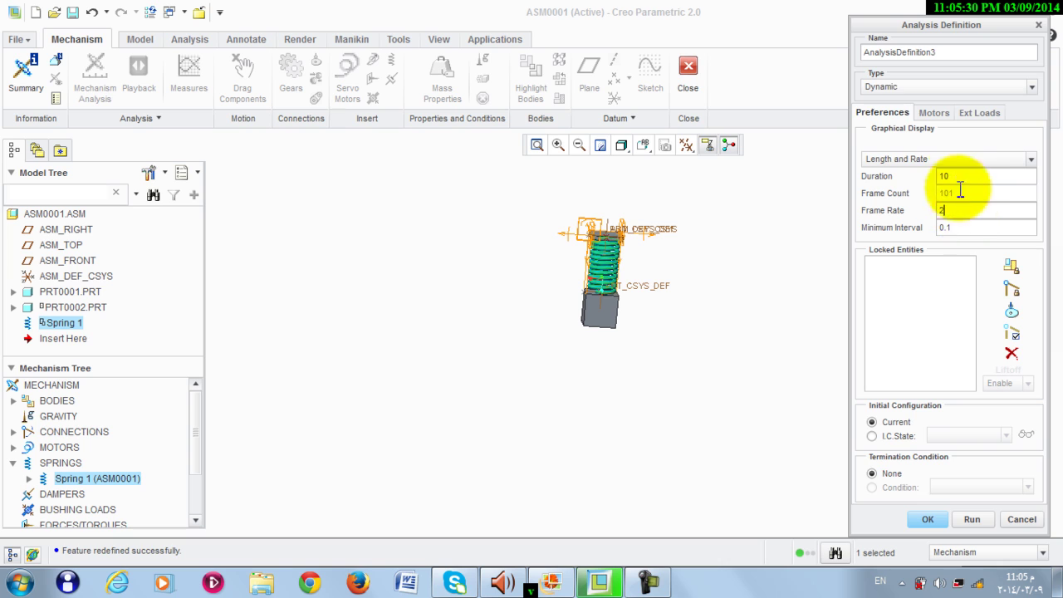
{"action": "left_click", "coordinate": [963, 114]}
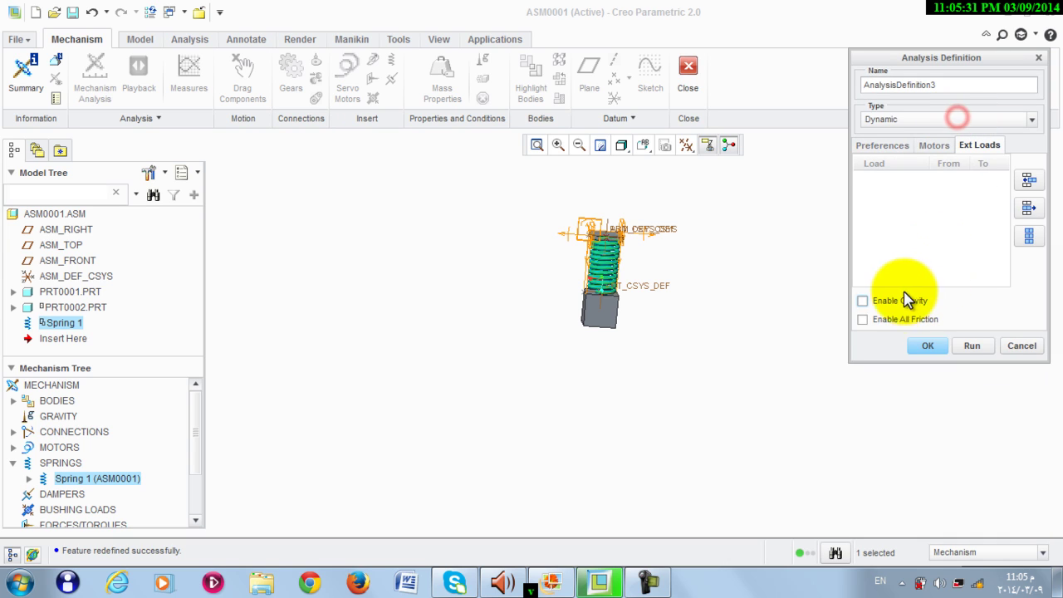
{"action": "left_click", "coordinate": [971, 347]}
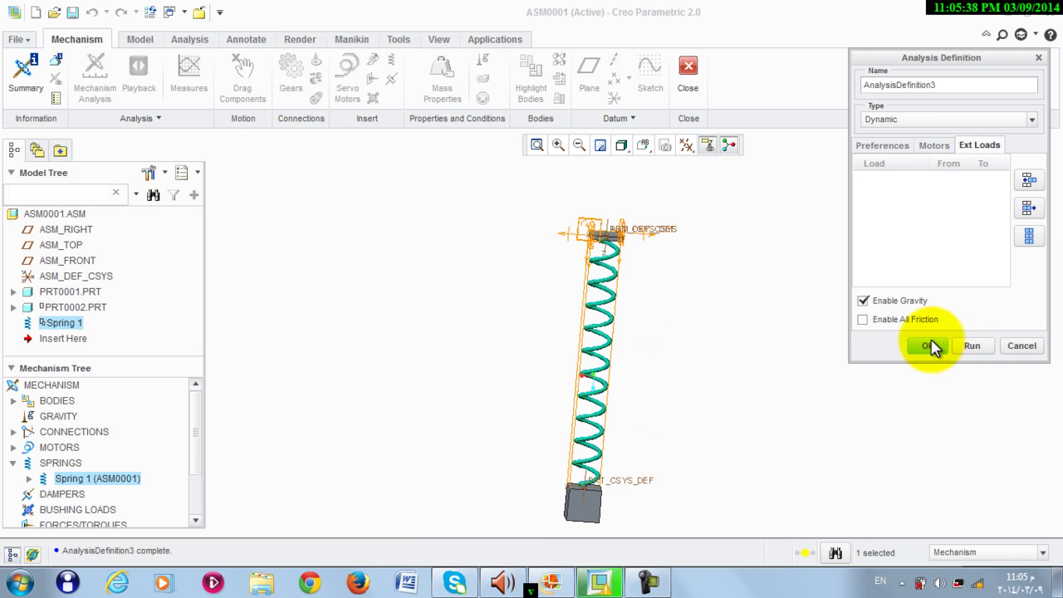
{"action": "left_click", "coordinate": [928, 345]}
{"action": "scroll", "coordinate": [498, 275], "scroll_direction": "down", "scroll_amount": 3}
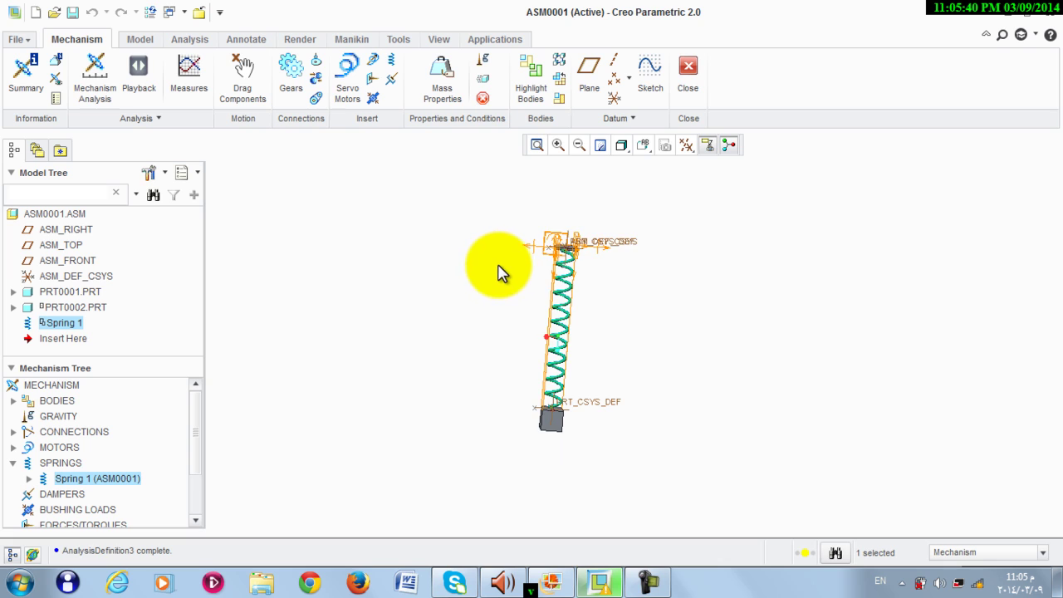
- Create a new measure in Measure Results and name it disp
{"action": "left_click", "coordinate": [189, 75]}
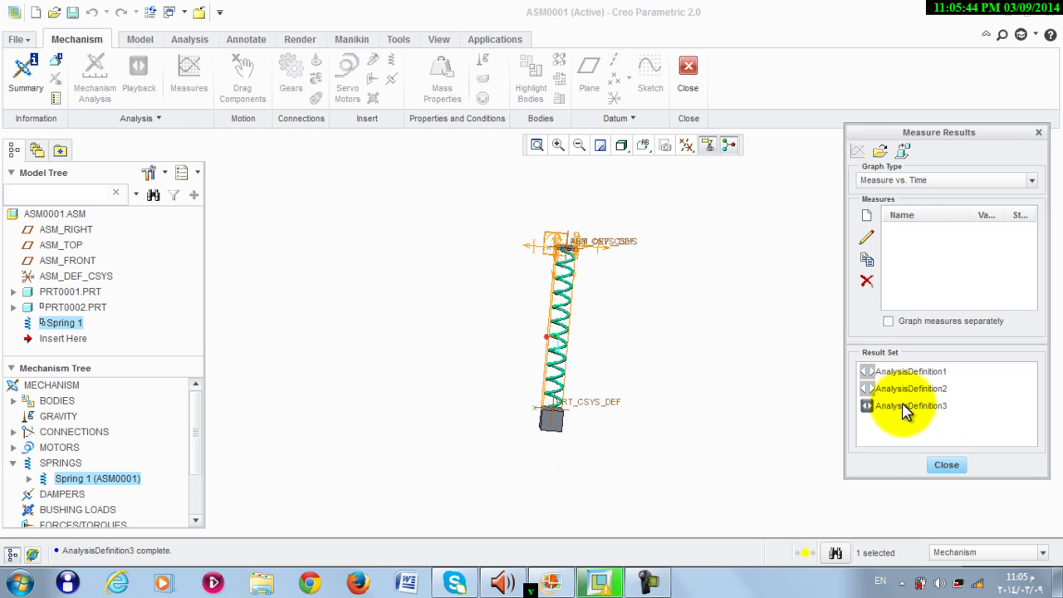
{"action": "left_click", "coordinate": [868, 218]}
{"action": "double_click", "coordinate": [920, 176]}
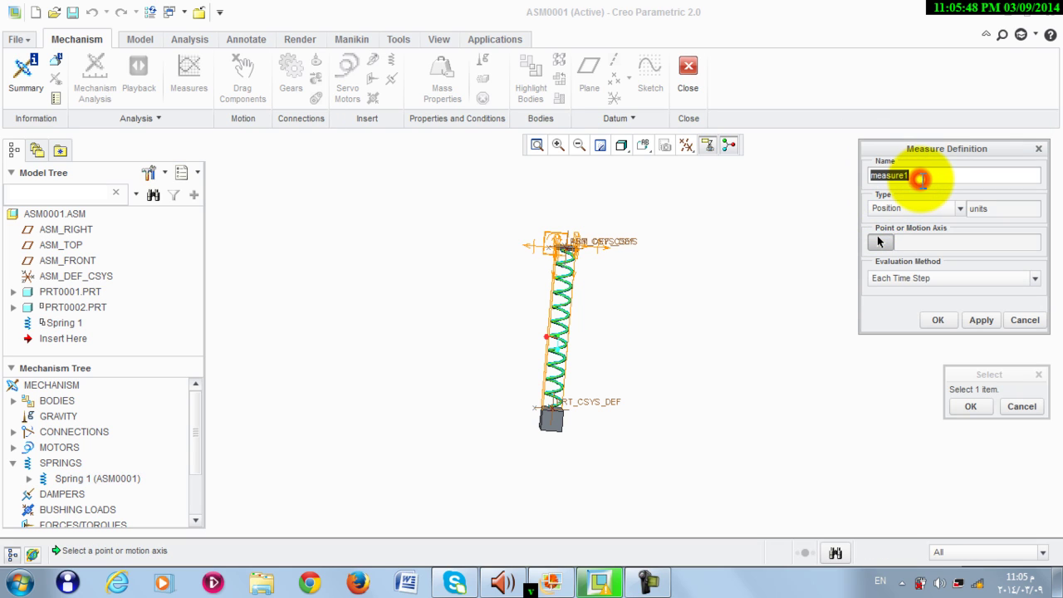
{"action": "type", "text": "d"}
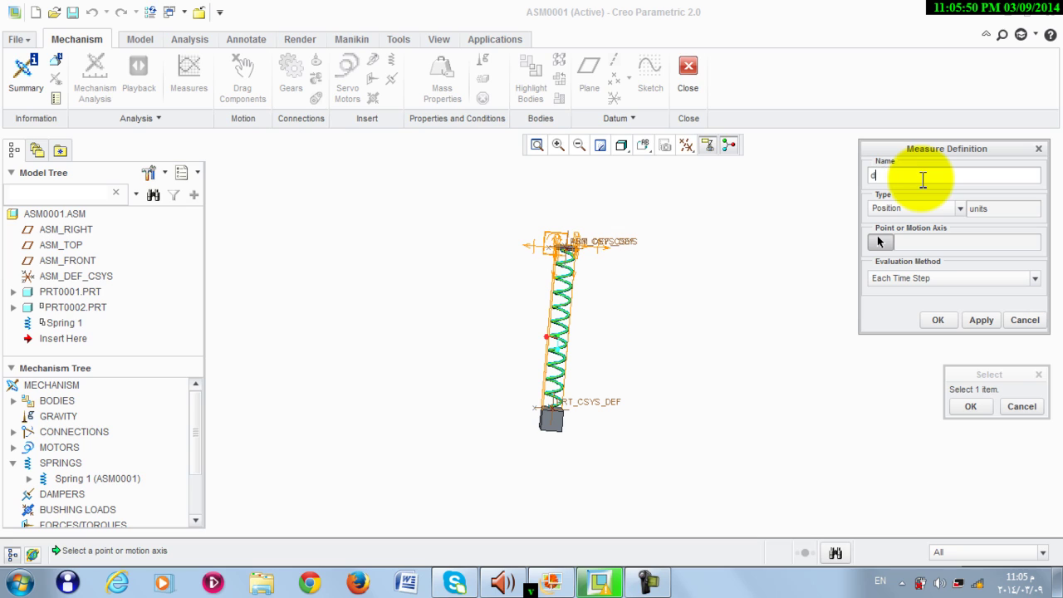
{"action": "type", "text": "isp"}
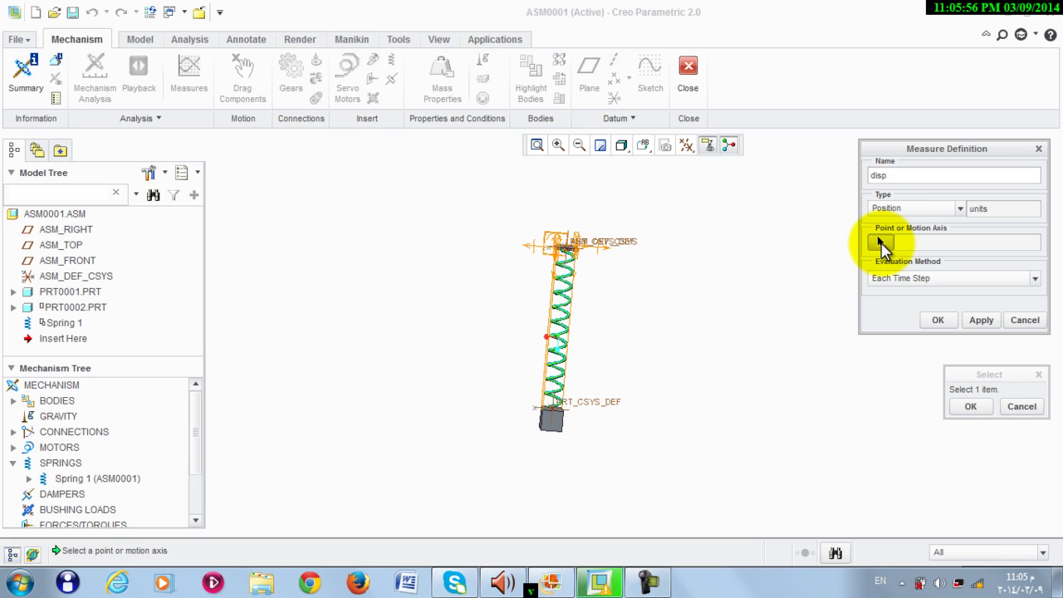
- Hide coordinate systems, set disp to measure Connection_6.axis_2, and apply it
{"action": "scroll", "coordinate": [610, 412], "scroll_direction": "down", "scroll_amount": 2}
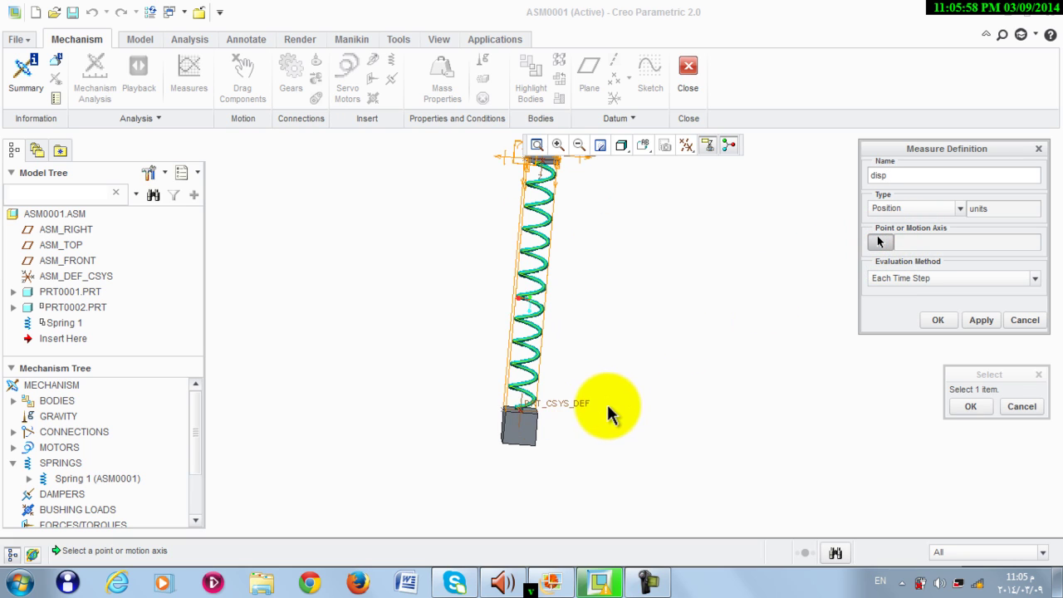
{"action": "middle_click_drag", "start_coordinate": [523, 420], "coordinate": [474, 332]}
{"action": "scroll", "coordinate": [525, 243], "scroll_direction": "down", "scroll_amount": 2}
{"action": "scroll", "coordinate": [593, 213], "scroll_direction": "up", "scroll_amount": 4}
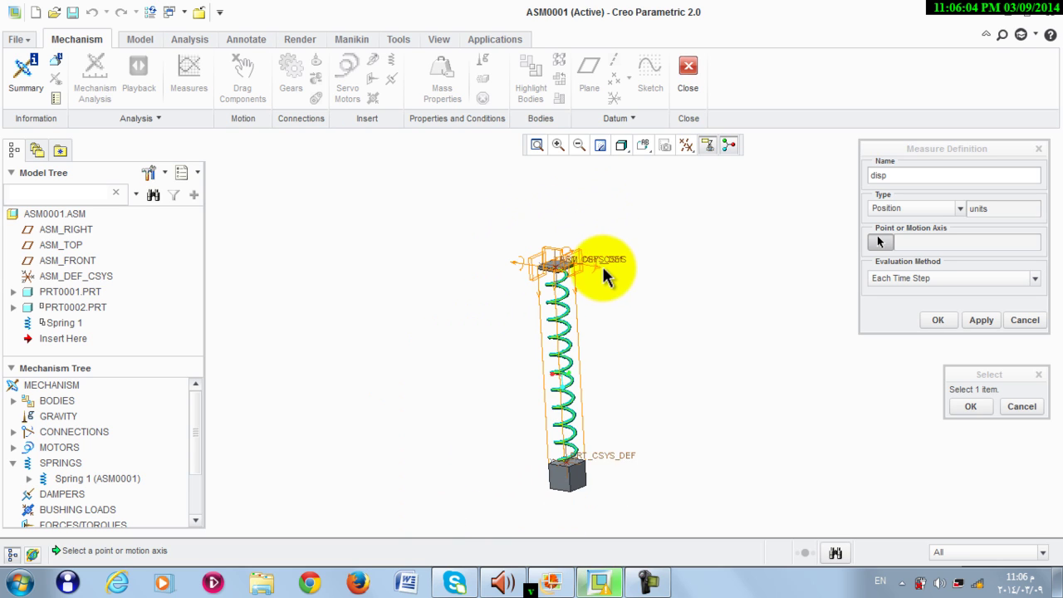
{"action": "left_click", "coordinate": [687, 145]}
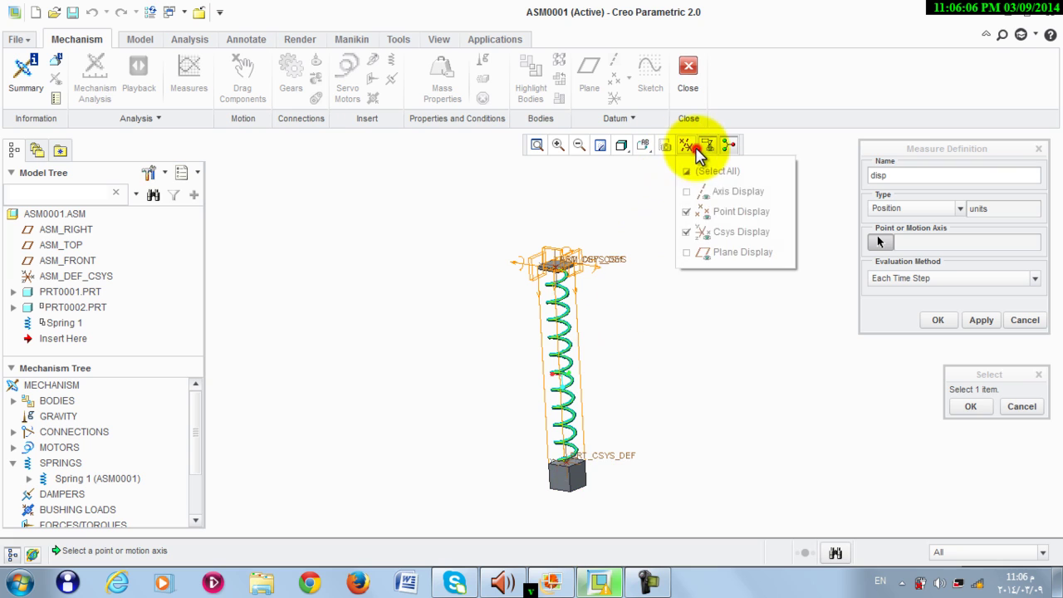
{"action": "left_click", "coordinate": [696, 232]}
{"action": "left_click", "coordinate": [609, 226]}
{"action": "scroll", "coordinate": [586, 306], "scroll_direction": "down", "scroll_amount": 2}
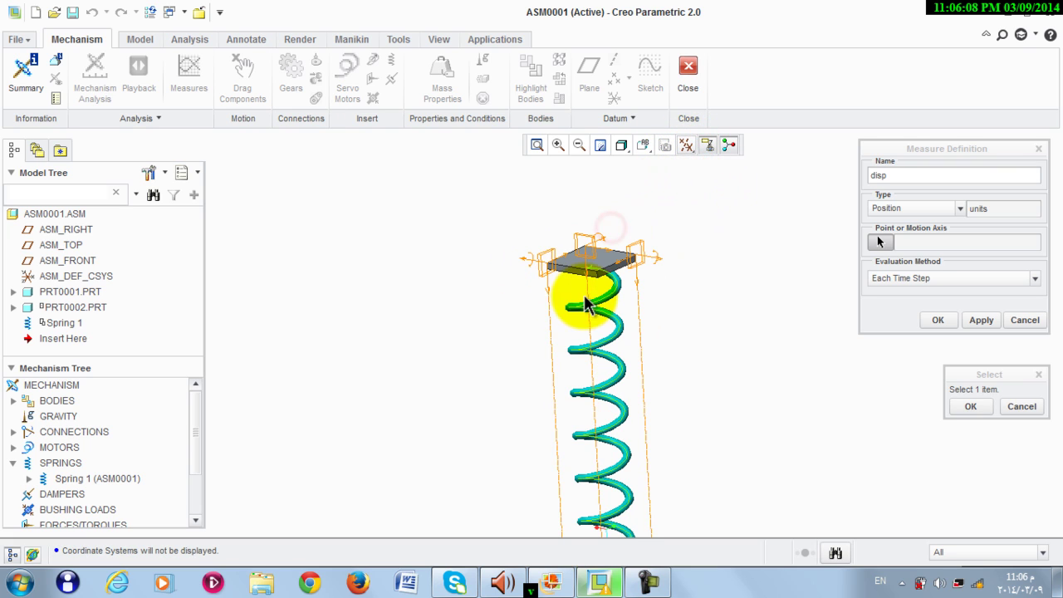
{"action": "middle_click_drag", "start_coordinate": [607, 238], "coordinate": [637, 238]}
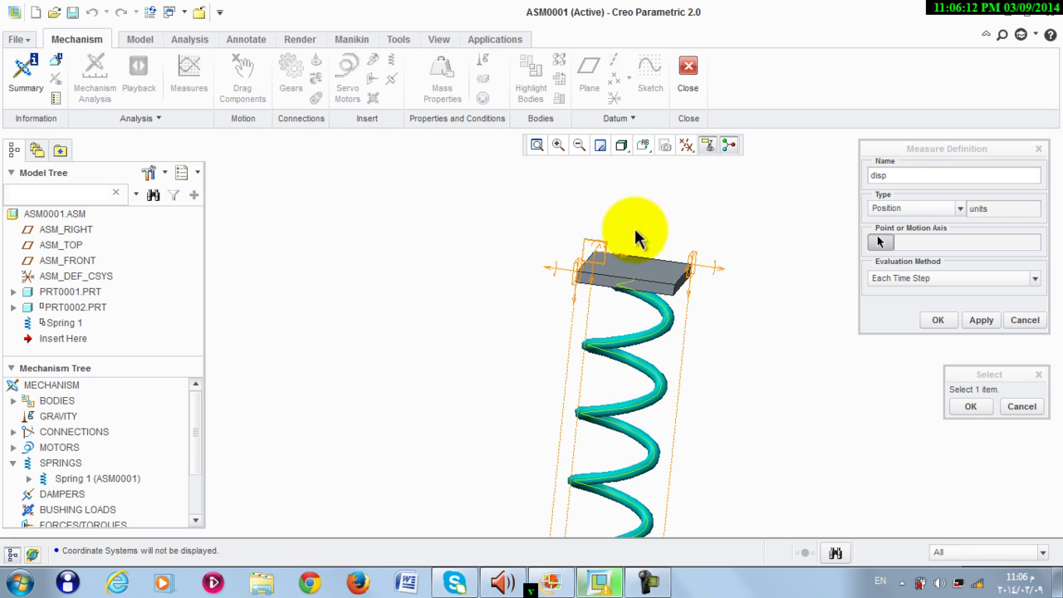
{"action": "left_click", "coordinate": [593, 279]}
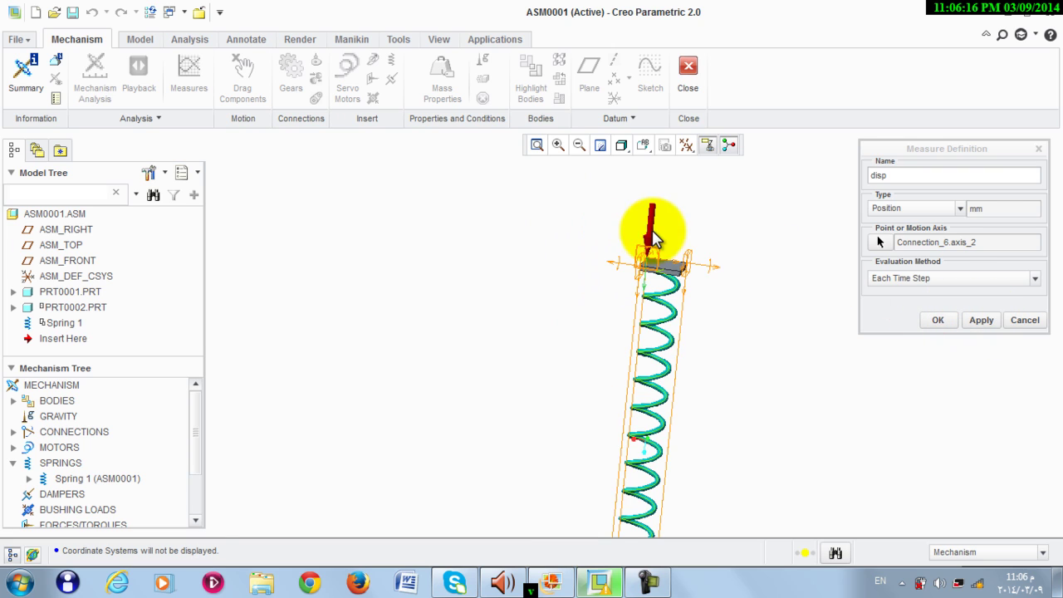
{"action": "left_click", "coordinate": [982, 319]}
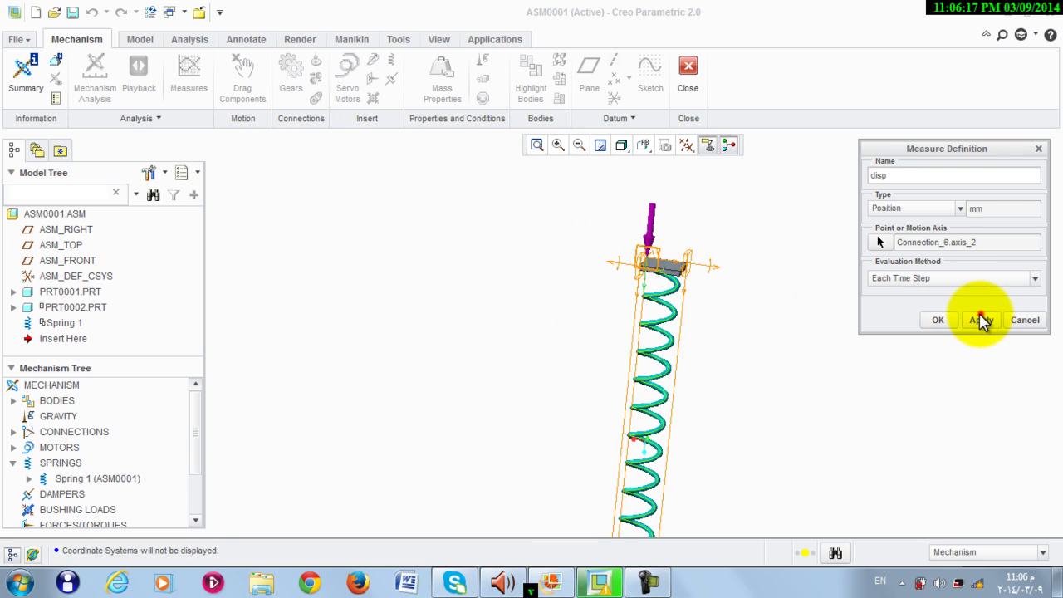
{"action": "left_click", "coordinate": [934, 320]}
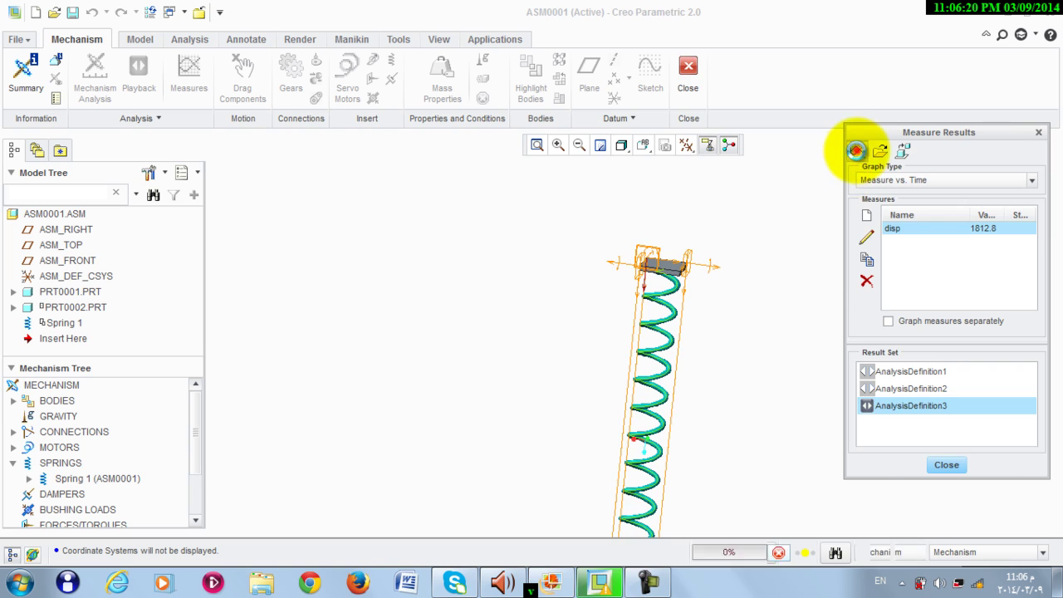
- Graph disp, review its 400–2350 mm oscillation over 10 s, then close Graphtool and Measure Results
{"action": "left_click", "coordinate": [856, 150]}
{"action": "left_click_drag", "start_coordinate": [656, 10], "coordinate": [203, 17]}
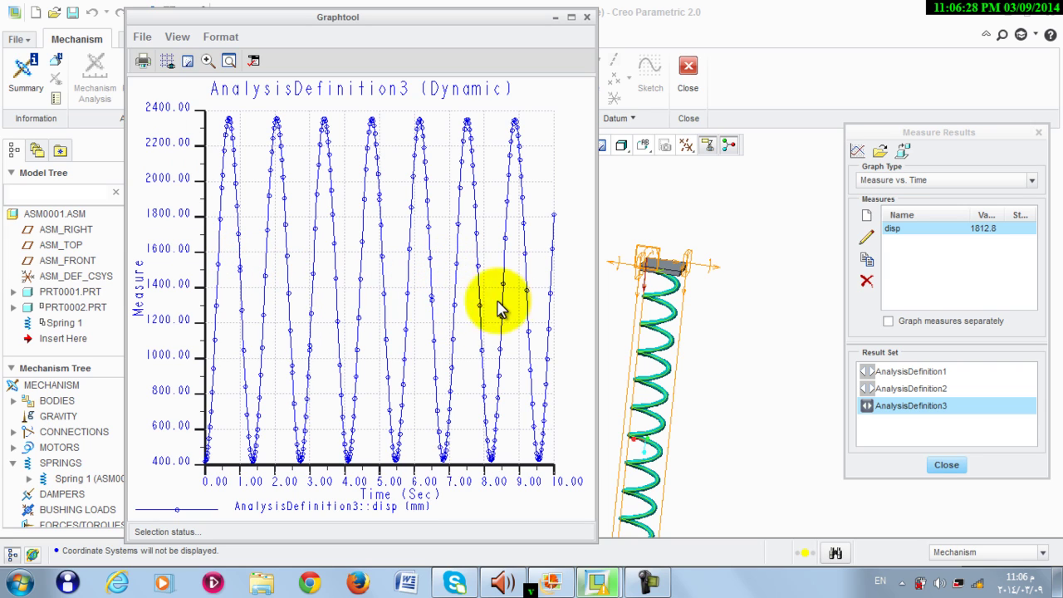
{"action": "scroll", "coordinate": [700, 231], "scroll_direction": "down", "scroll_amount": 5}
{"action": "middle_click_drag", "start_coordinate": [700, 237], "coordinate": [688, 279]}
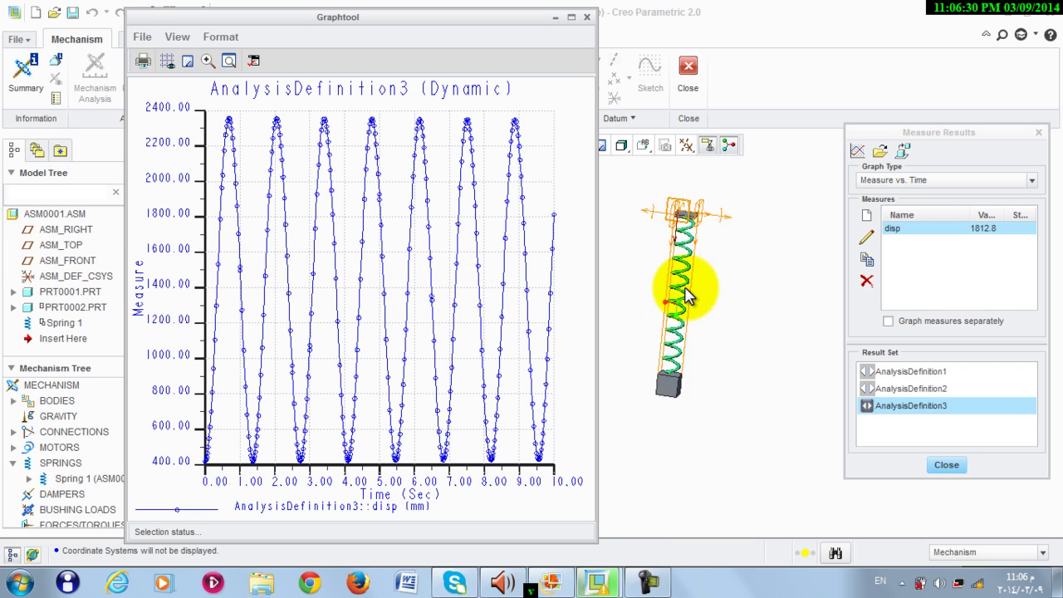
{"action": "left_click", "coordinate": [586, 19]}
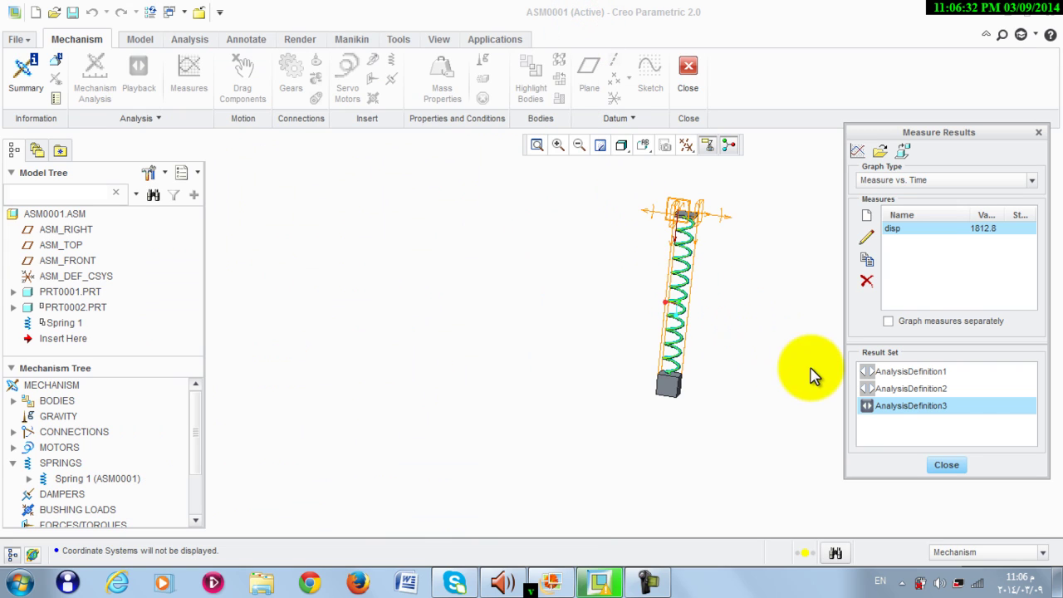
{"action": "left_click", "coordinate": [947, 466]}
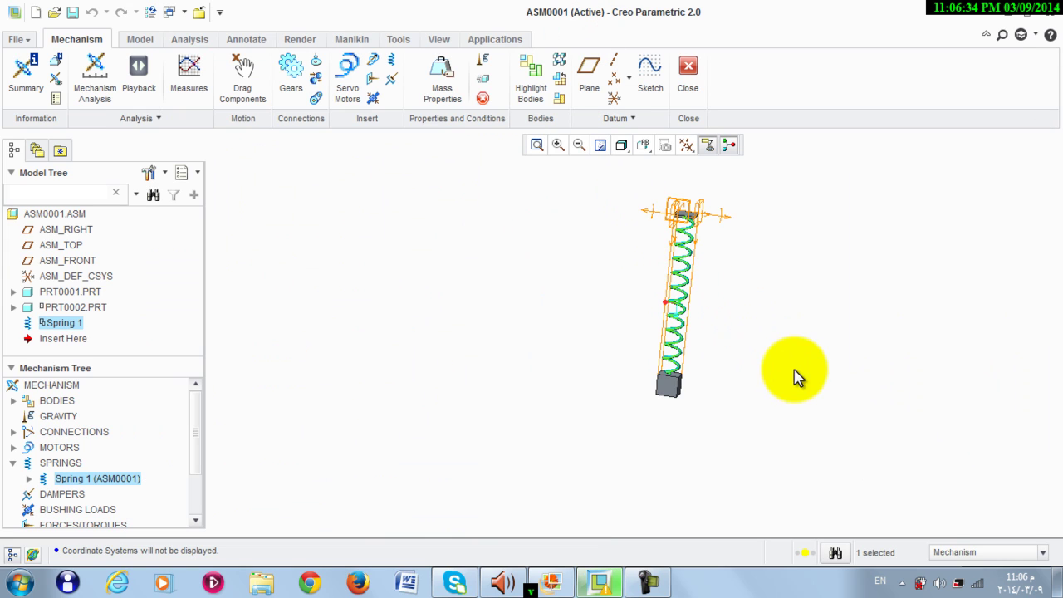
- Drag the block to a new position that compresses the spring
{"action": "left_click", "coordinate": [242, 79]}
{"action": "middle_click_drag", "start_coordinate": [830, 470], "coordinate": [700, 407]}
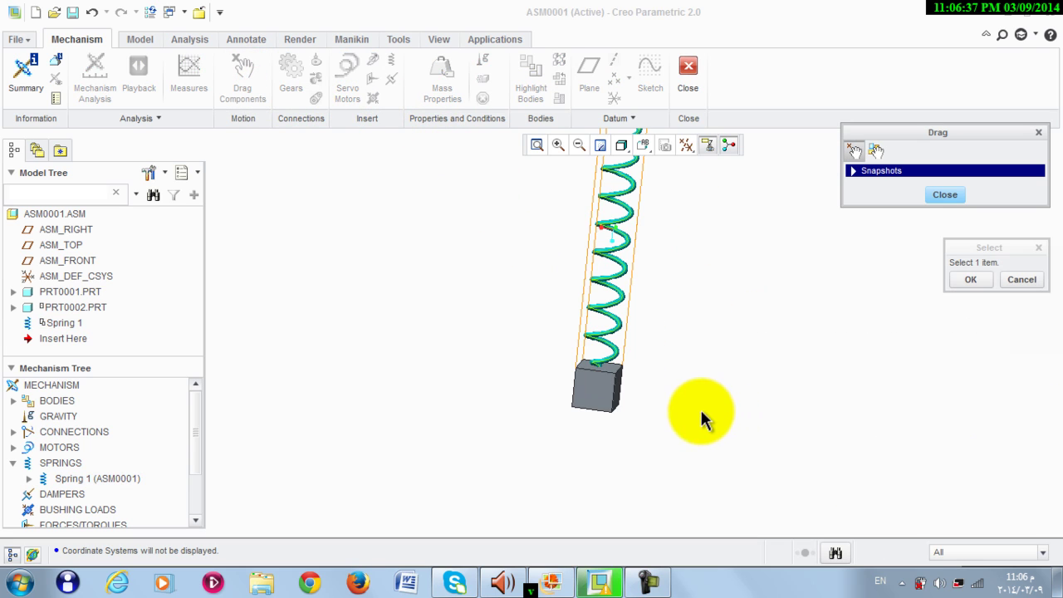
{"action": "left_click", "coordinate": [599, 412]}
{"action": "left_click", "coordinate": [611, 253]}
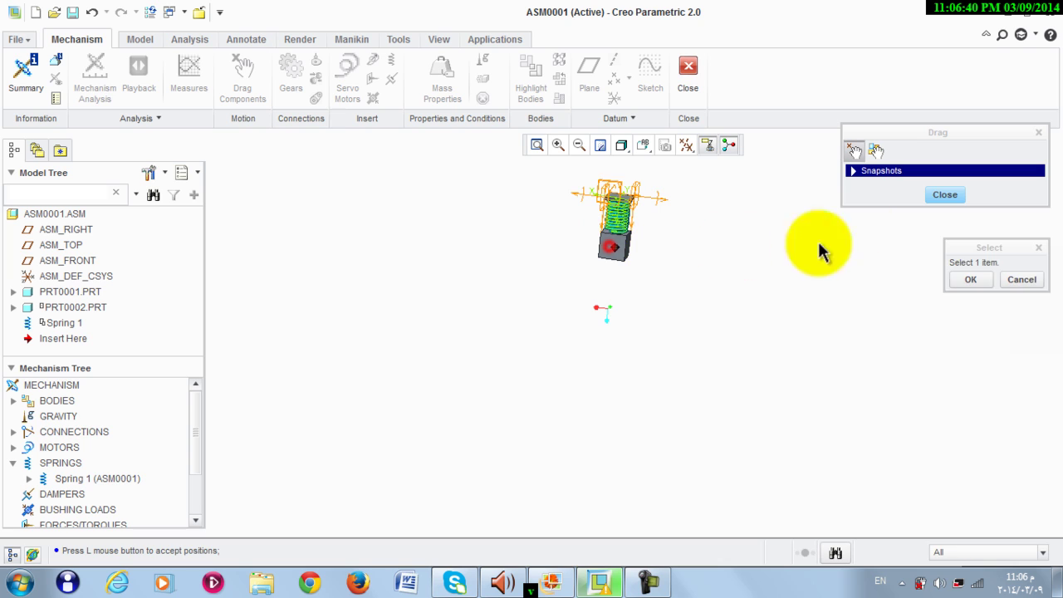
{"action": "left_click", "coordinate": [945, 195]}
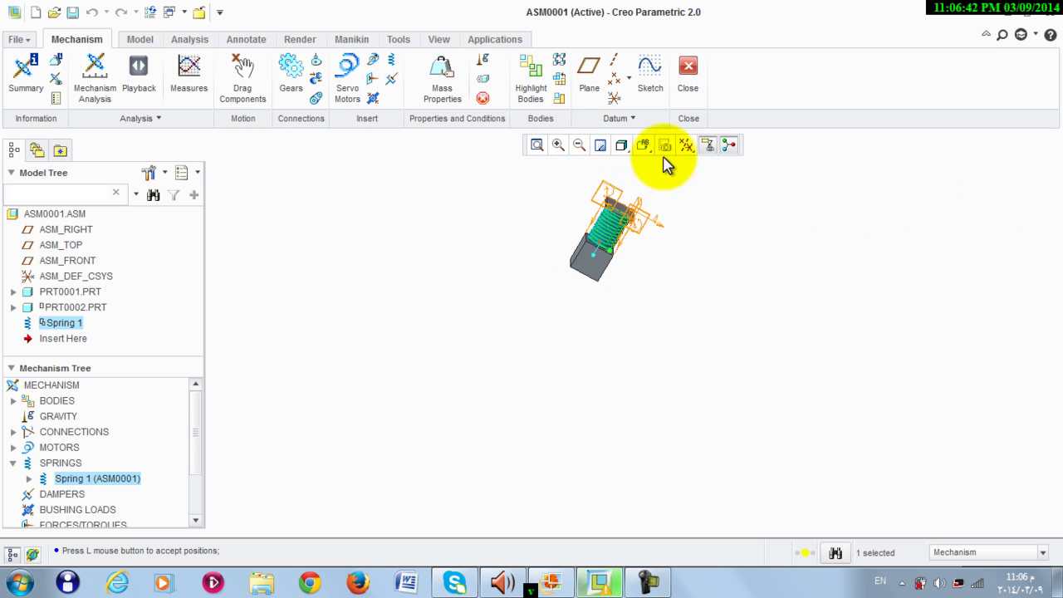
- Turn datum points back on and create Damper 1 with damping coefficient 1000 kg/sec
{"action": "left_click", "coordinate": [686, 145]}
{"action": "left_click", "coordinate": [711, 212]}
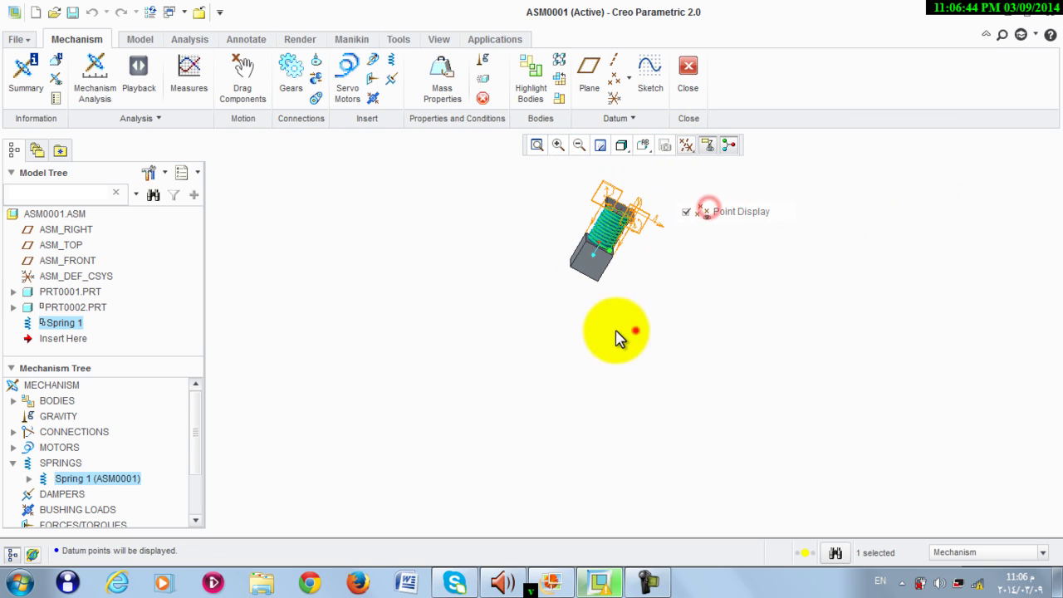
{"action": "left_click", "coordinate": [395, 83]}
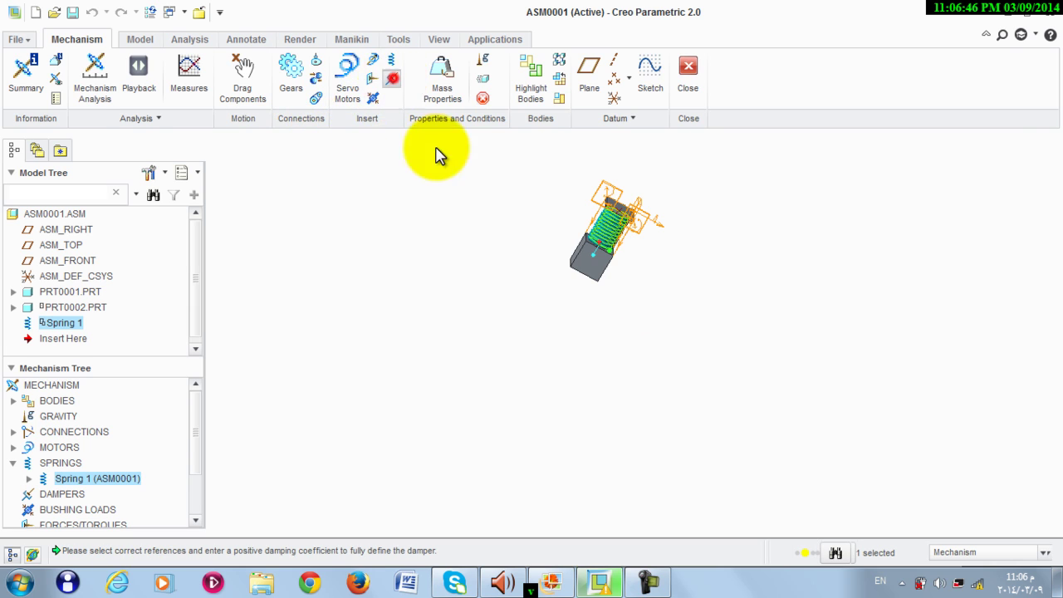
{"action": "scroll", "coordinate": [610, 202], "scroll_direction": "up", "scroll_amount": 5}
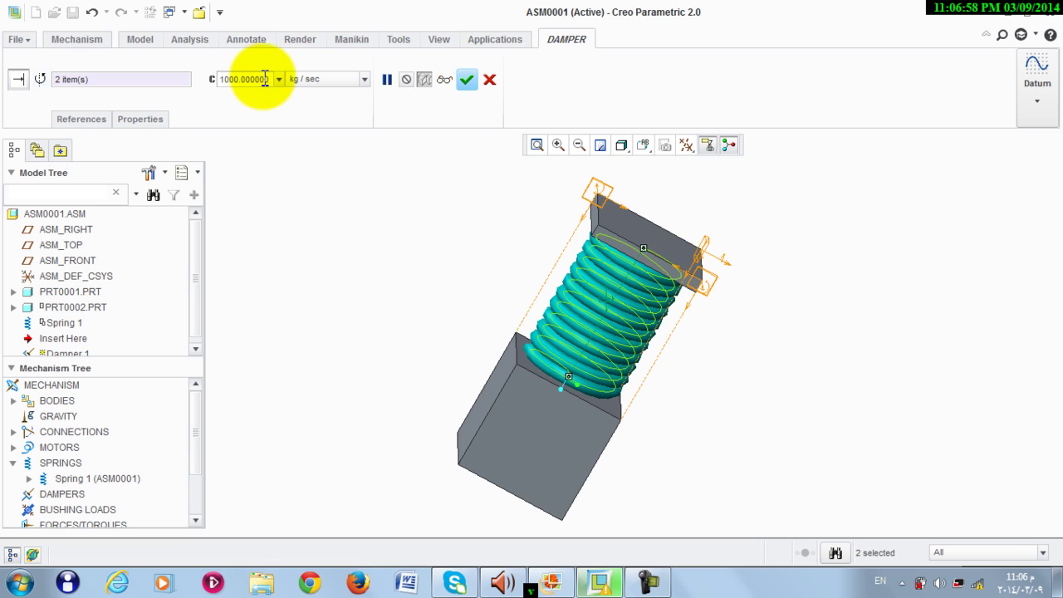
{"action": "left_click", "coordinate": [467, 79]}
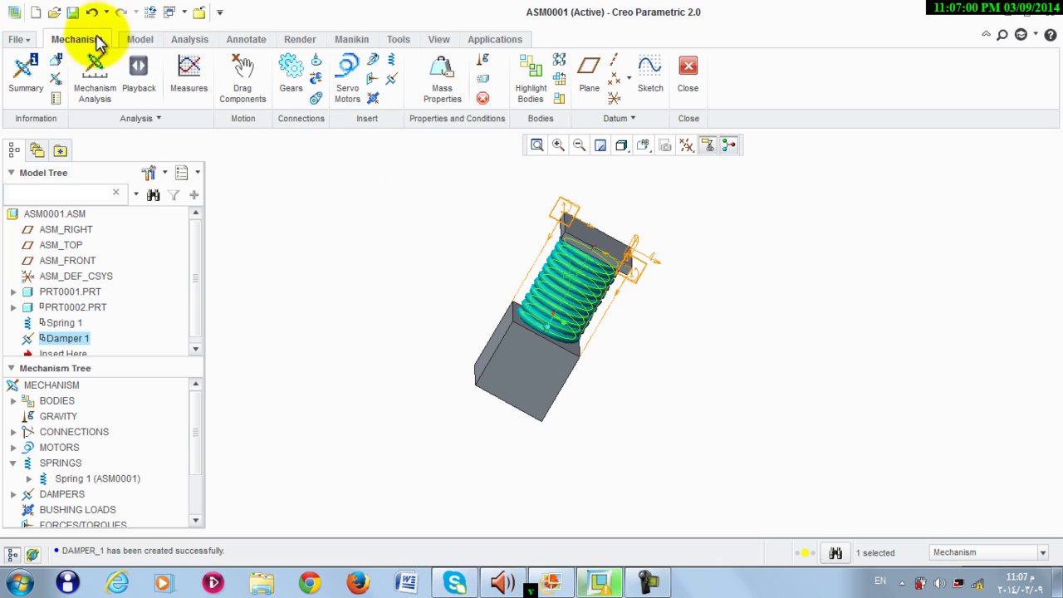
- Run AnalysisDefinition4 as a gravity-enabled Dynamic analysis, then open its measure results
{"action": "left_click", "coordinate": [94, 76]}
{"action": "left_click", "coordinate": [913, 123]}
{"action": "left_click", "coordinate": [901, 158]}
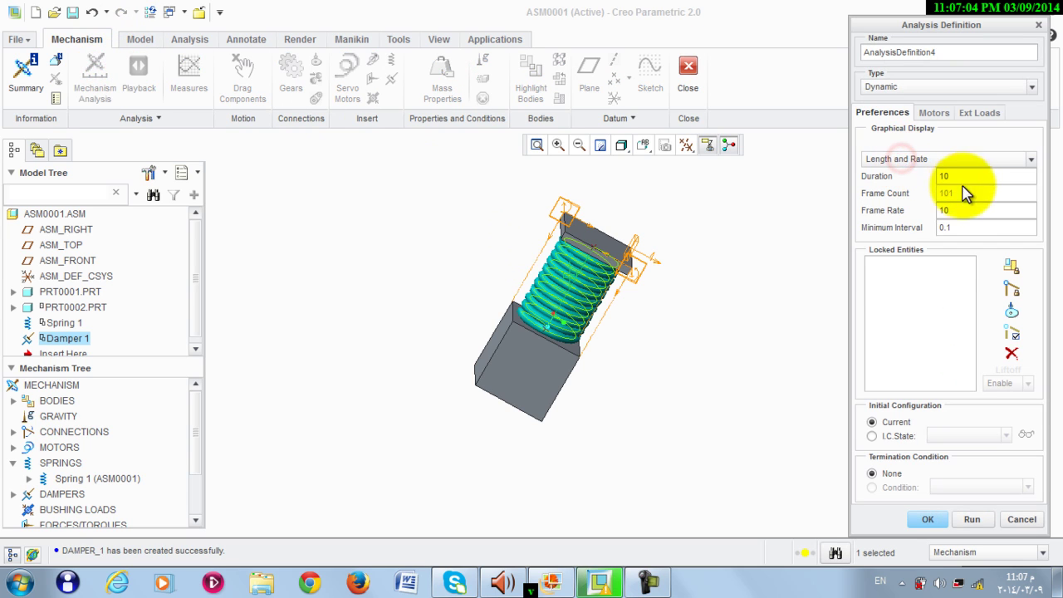
{"action": "left_click", "coordinate": [971, 112]}
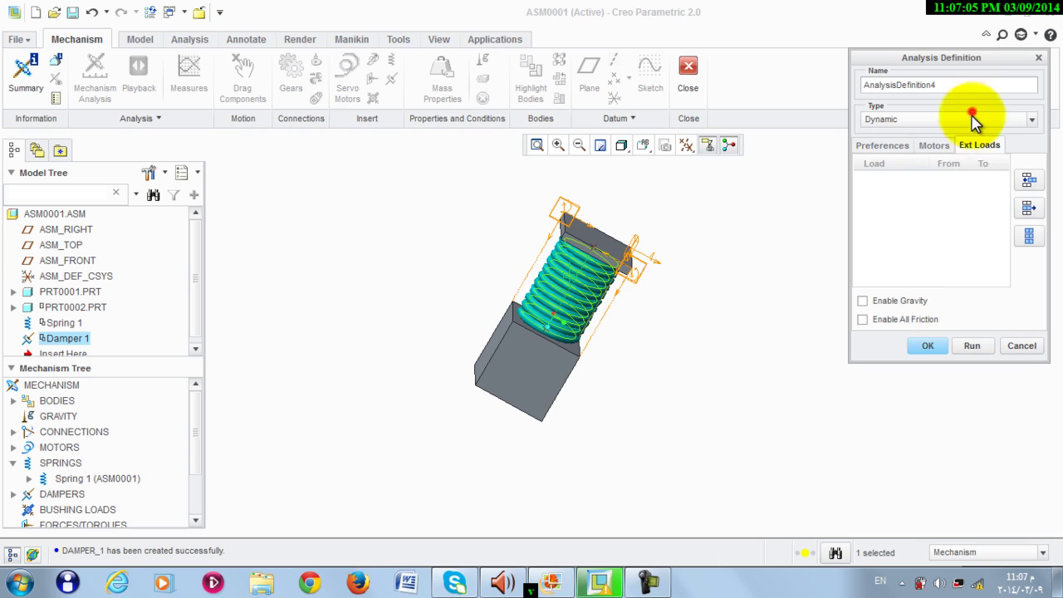
{"action": "left_click", "coordinate": [892, 302]}
{"action": "left_click", "coordinate": [970, 347]}
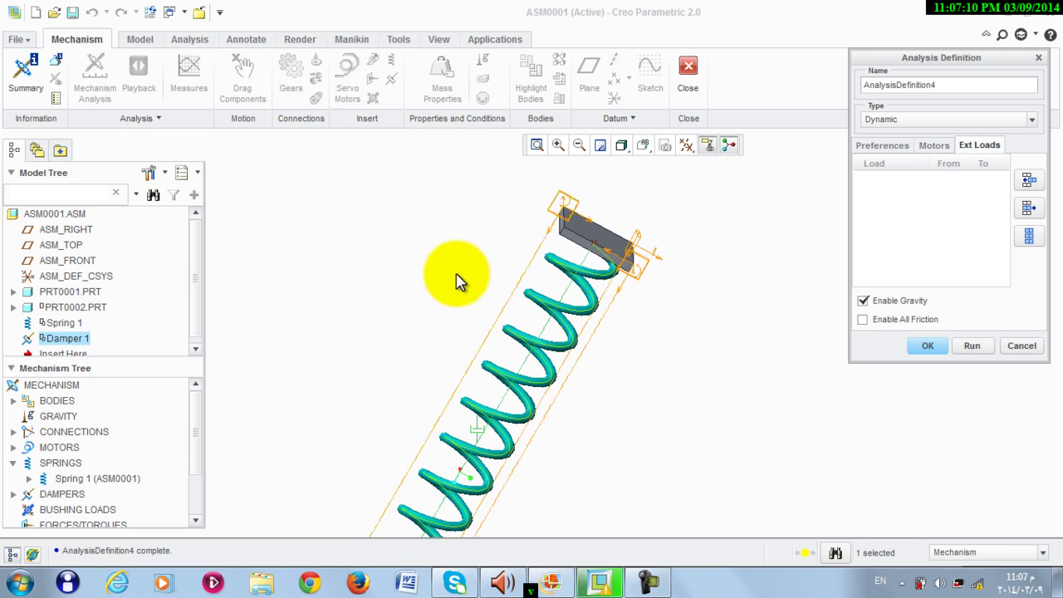
{"action": "scroll", "coordinate": [499, 307], "scroll_direction": "down", "scroll_amount": 3}
{"action": "middle_click_drag", "start_coordinate": [593, 332], "coordinate": [631, 366]}
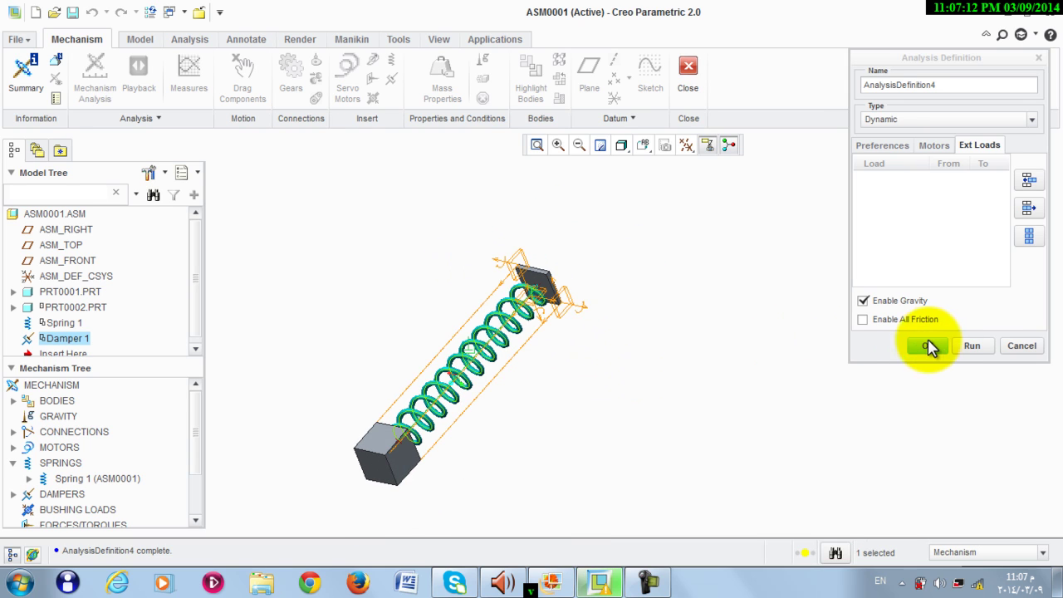
{"action": "left_click", "coordinate": [927, 346]}
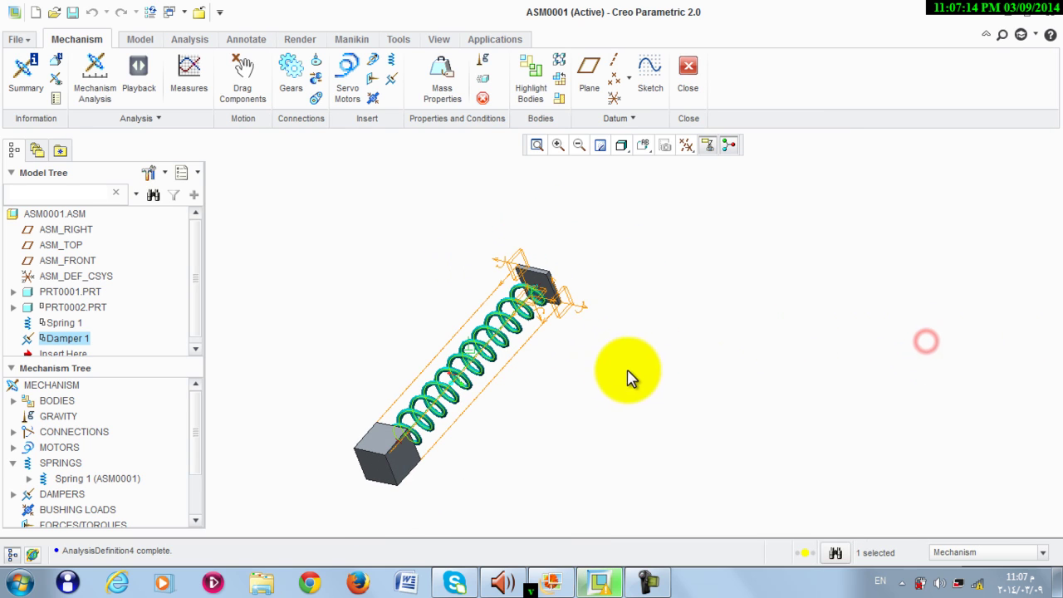
{"action": "middle_click_drag", "start_coordinate": [492, 440], "coordinate": [422, 324]}
{"action": "left_click", "coordinate": [188, 71]}
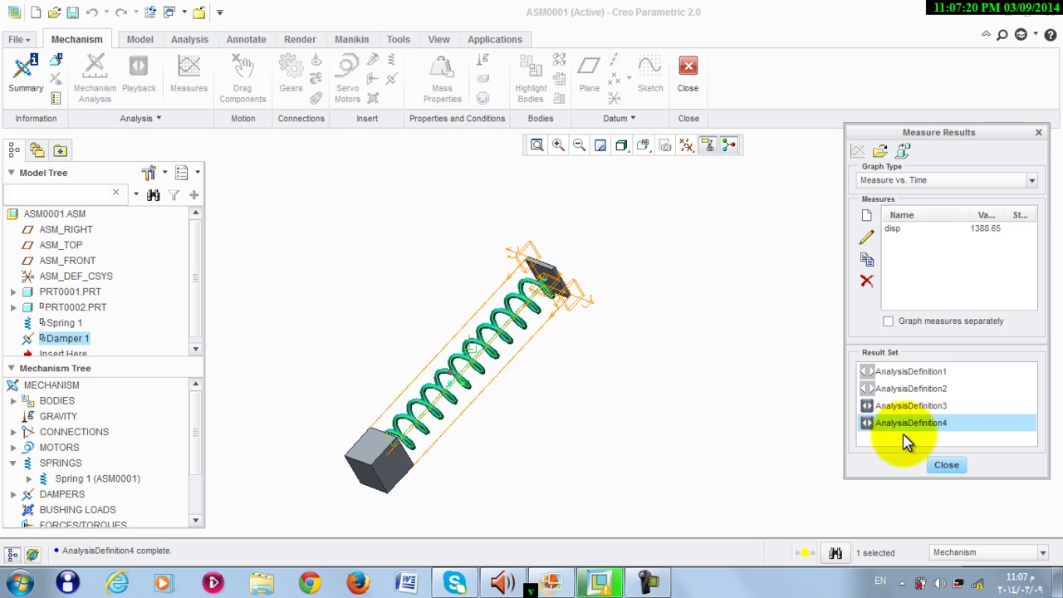
- Graph disp for AnalysisDefinition4, showing the damped curve settling near 1390 mm
{"action": "left_click", "coordinate": [897, 229]}
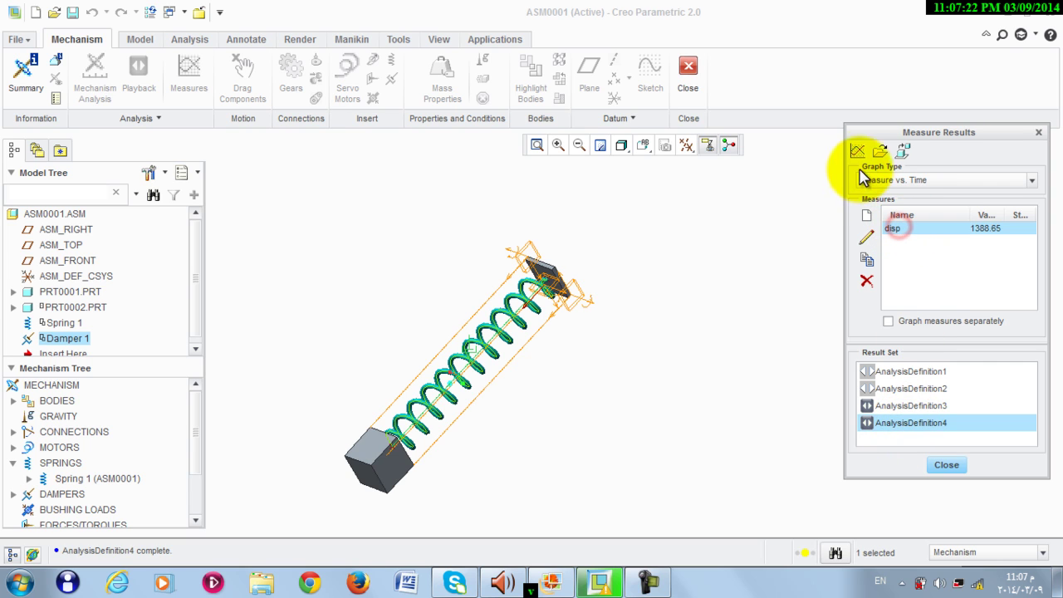
{"action": "left_click", "coordinate": [858, 152]}
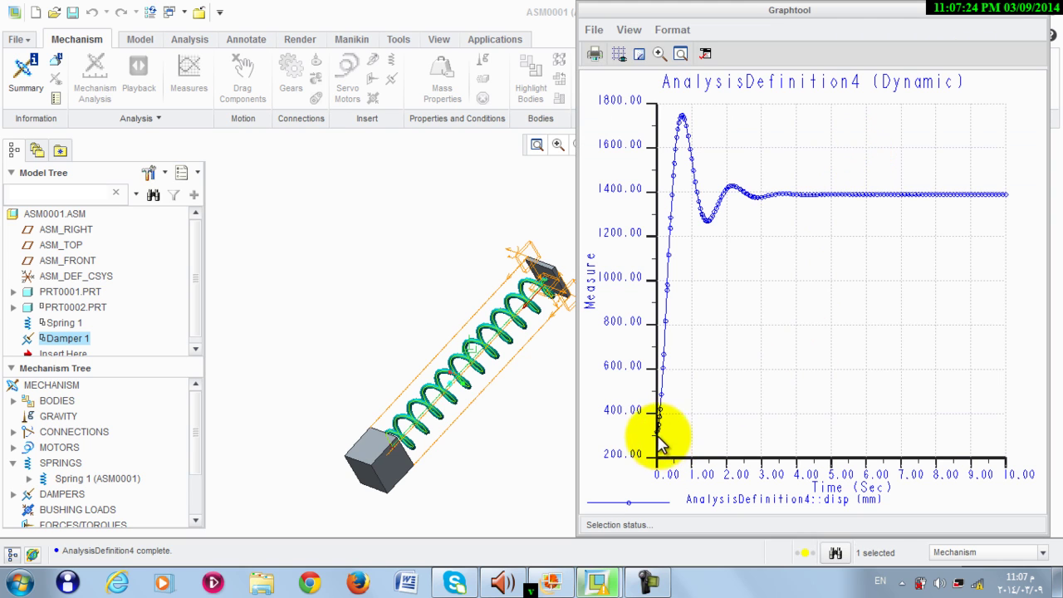